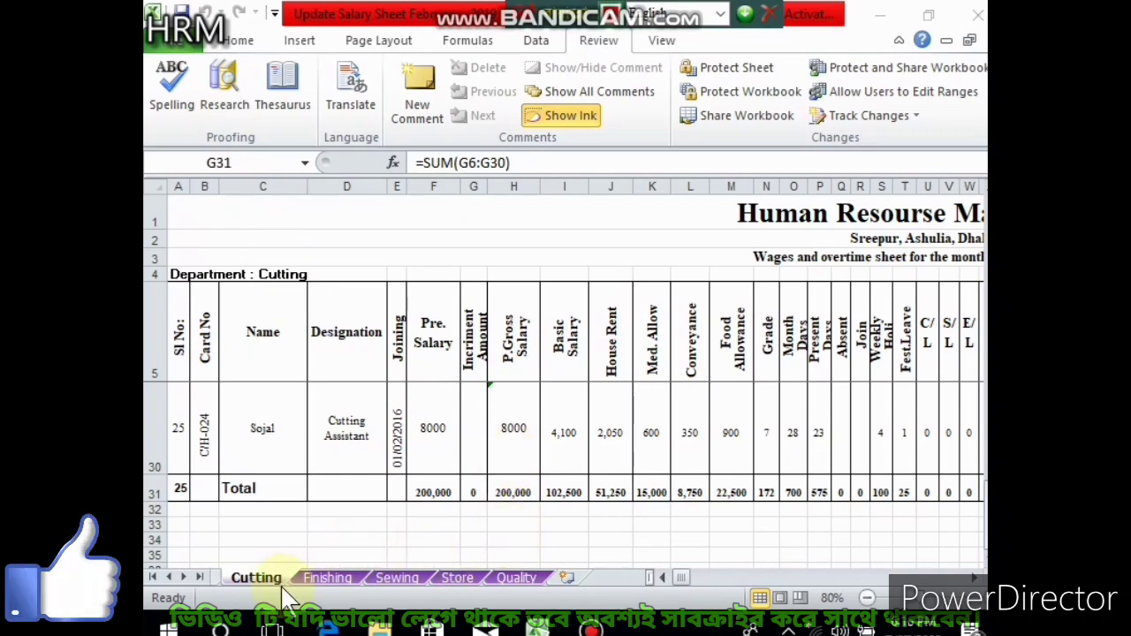
- Flip through the Sewing, Store, Cutting, Finishing and Quality department sheets
{"action": "left_click", "coordinate": [378, 574]}
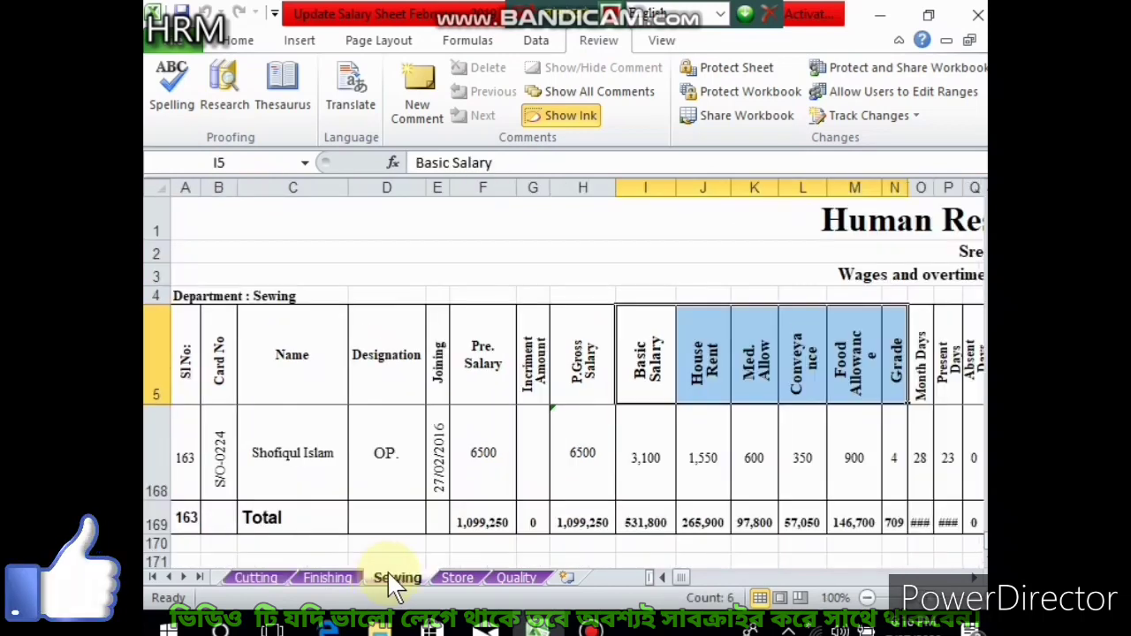
{"action": "left_click", "coordinate": [457, 579]}
{"action": "left_click", "coordinate": [265, 576]}
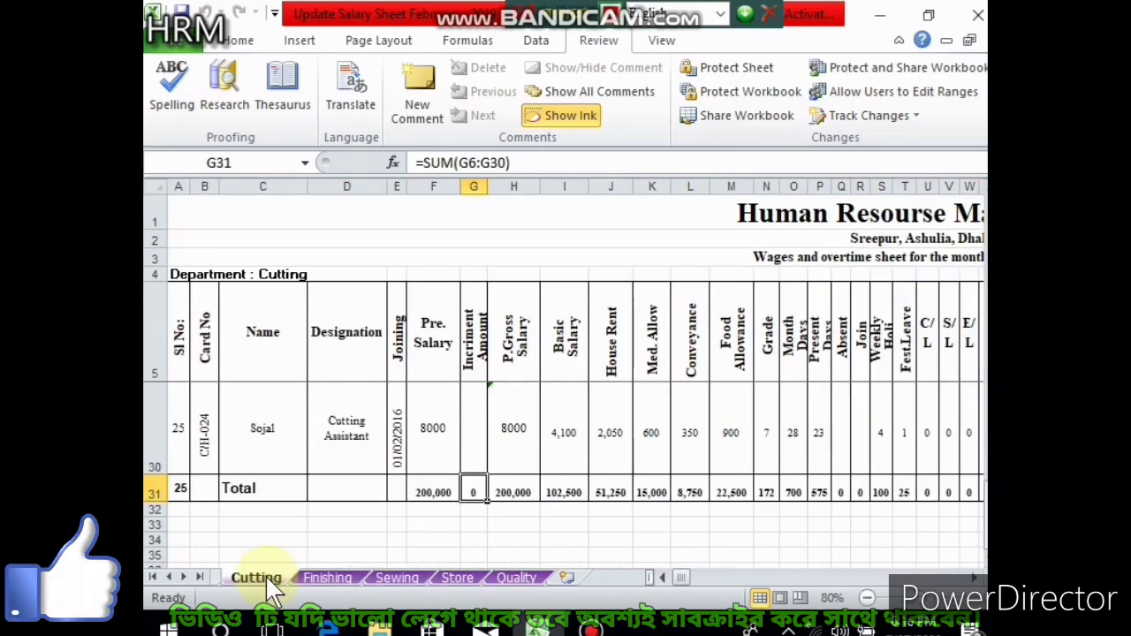
{"action": "left_click", "coordinate": [329, 579]}
{"action": "left_click", "coordinate": [394, 579]}
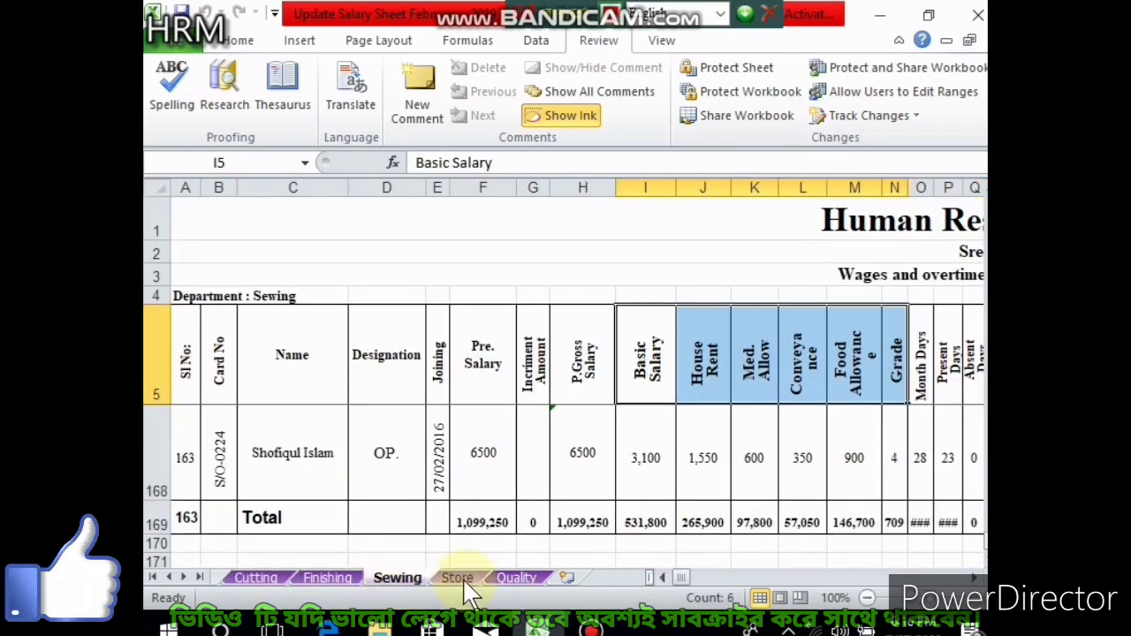
{"action": "left_click", "coordinate": [457, 579]}
{"action": "left_click", "coordinate": [511, 578]}
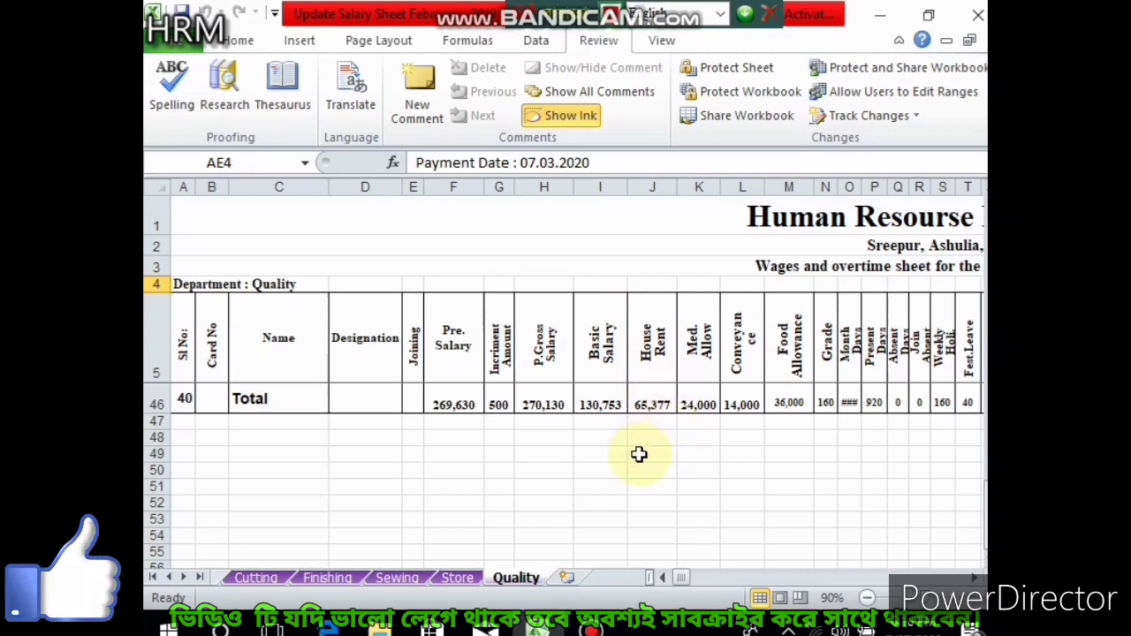
- Inspect the Quality sheet's address line, report subtitle and 'Department : Quality' label
{"action": "left_click", "coordinate": [680, 247]}
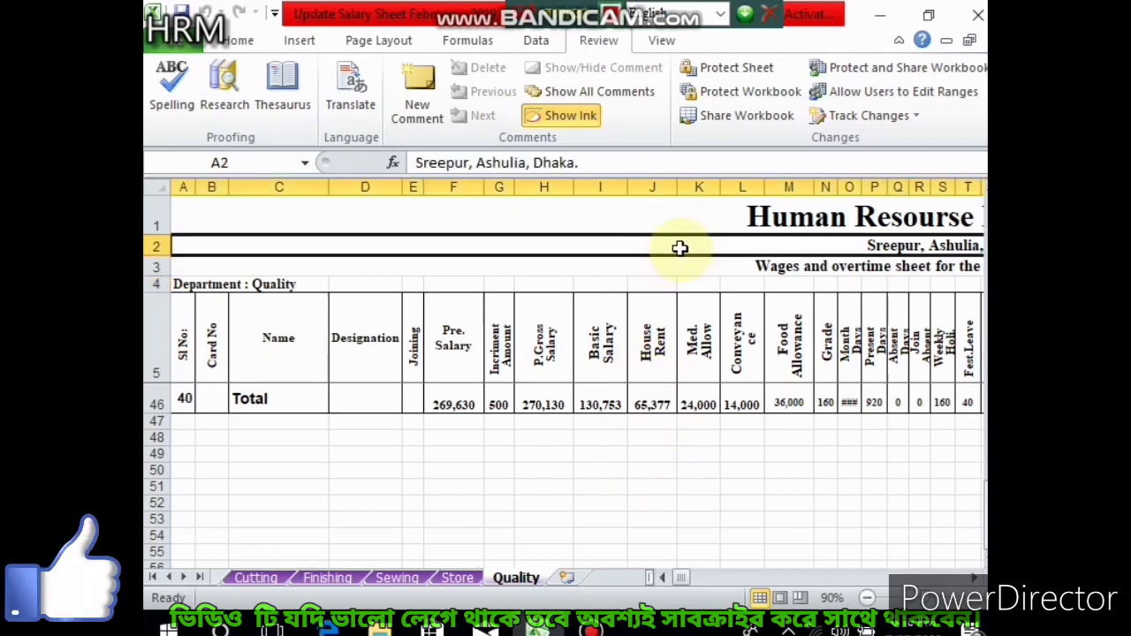
{"action": "left_click", "coordinate": [698, 264]}
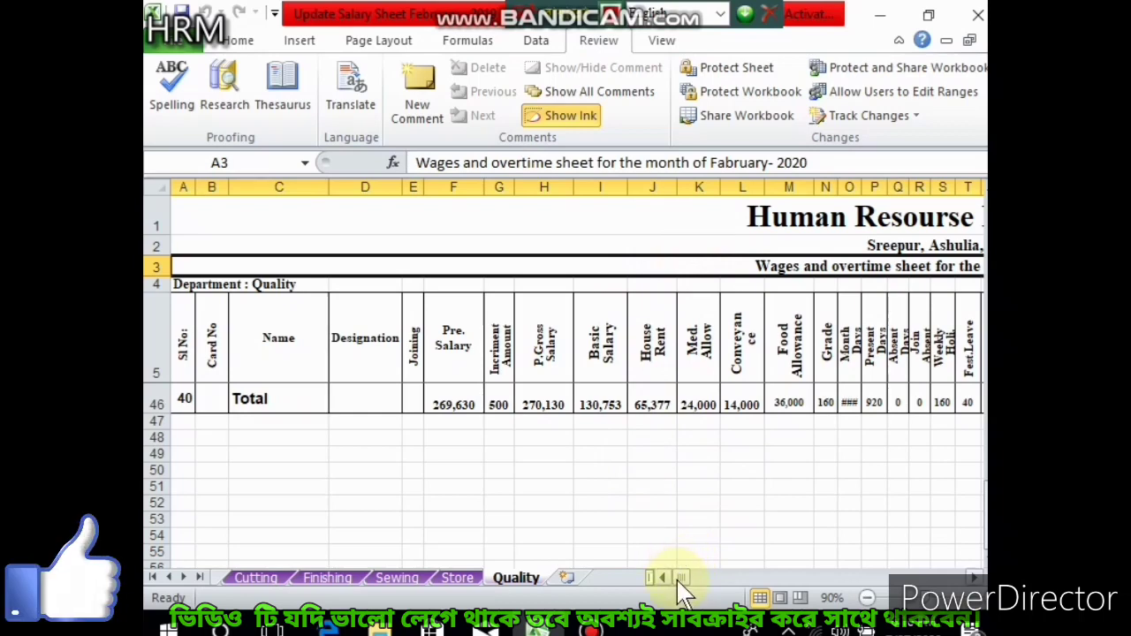
{"action": "mouse_move", "coordinate": [681, 577]}
{"action": "left_mouse_down"}
{"action": "mouse_move", "coordinate": [688, 590]}
{"action": "mouse_move", "coordinate": [665, 578]}
{"action": "left_mouse_up"}
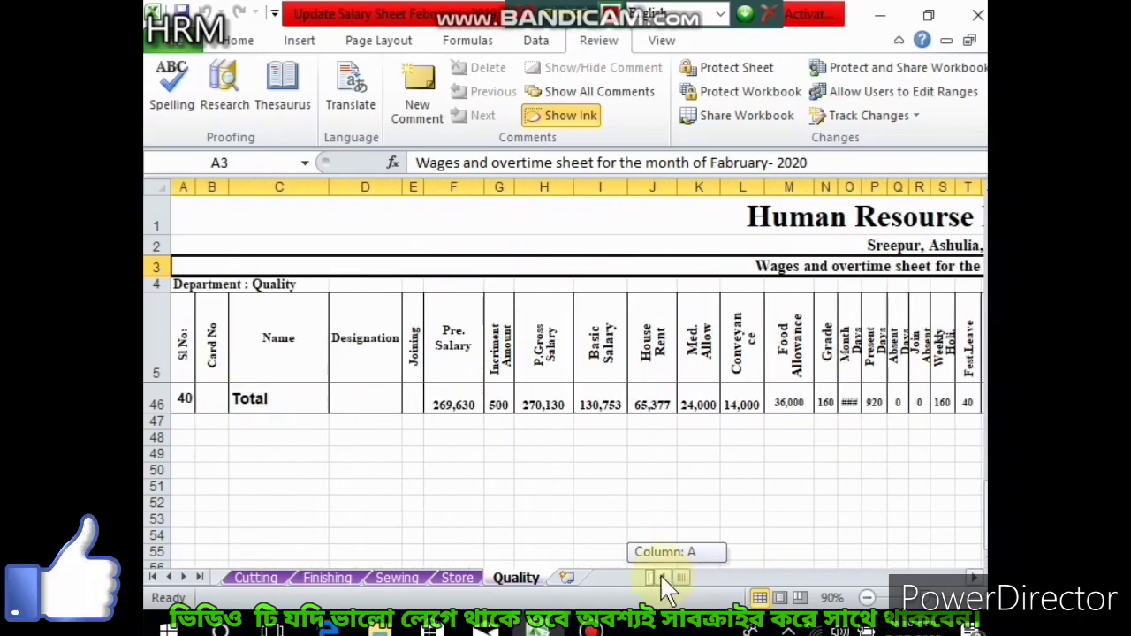
{"action": "left_click", "coordinate": [295, 285]}
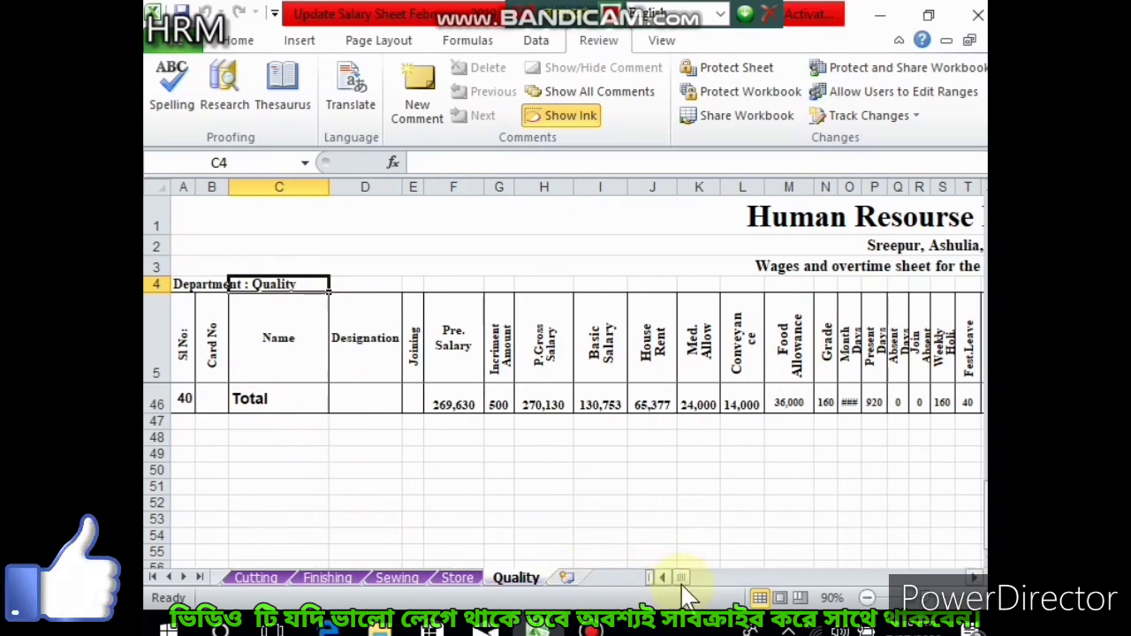
{"action": "mouse_move", "coordinate": [675, 577]}
{"action": "left_mouse_down"}
{"action": "mouse_move", "coordinate": [726, 579]}
{"action": "mouse_move", "coordinate": [682, 587]}
{"action": "left_mouse_up"}
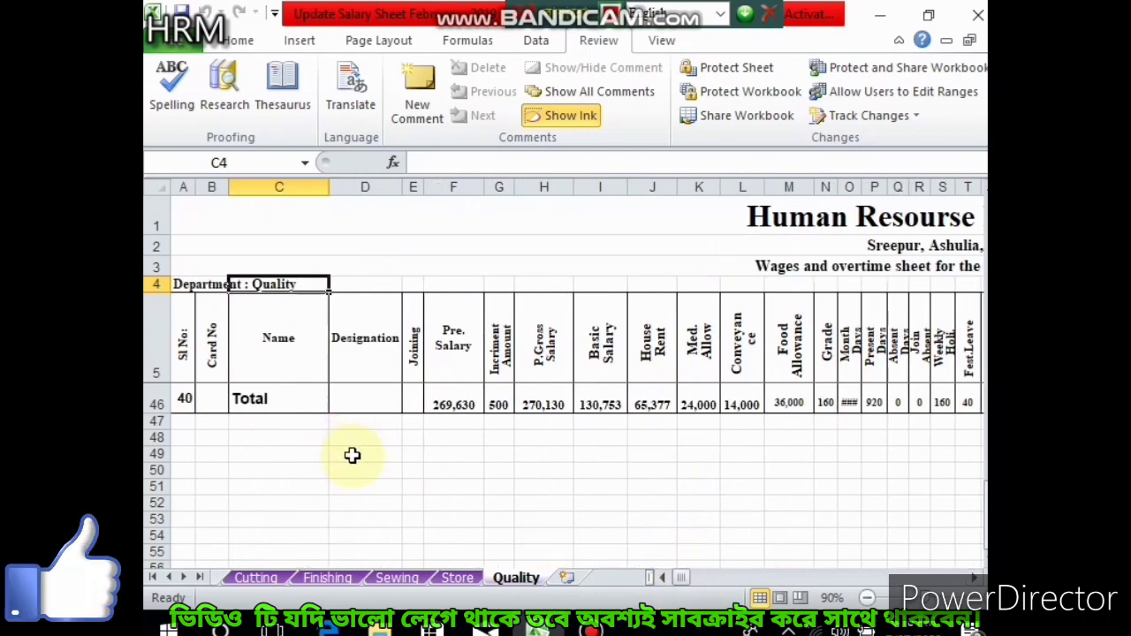
- Check the serial-total formula in A46, ending back on the Cutting sheet
{"action": "left_click", "coordinate": [264, 580]}
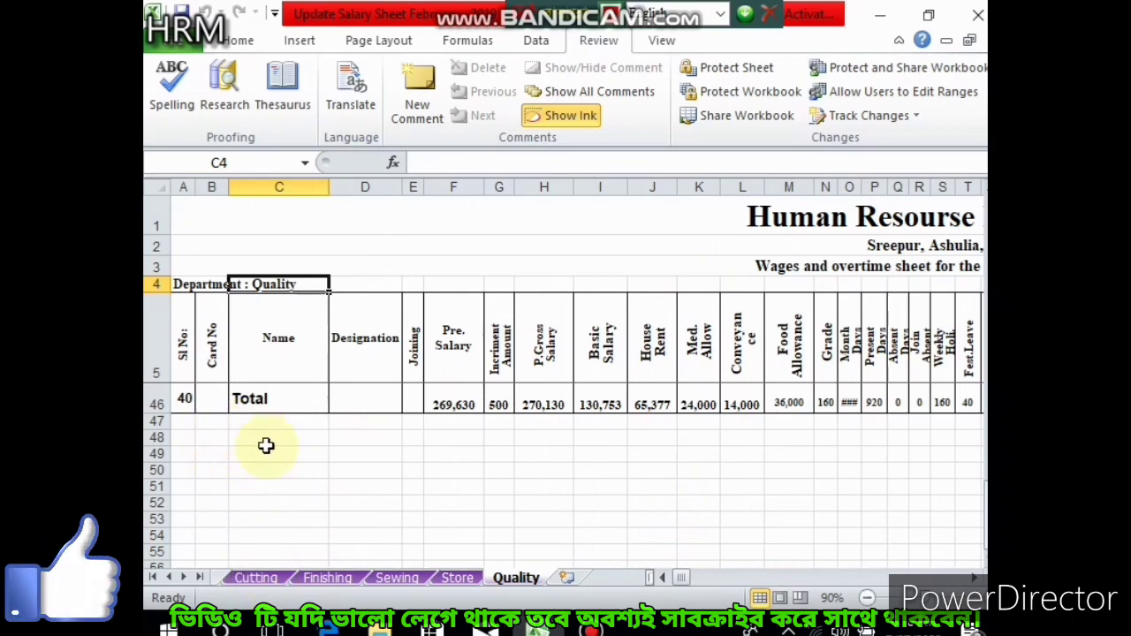
{"action": "left_click", "coordinate": [183, 398]}
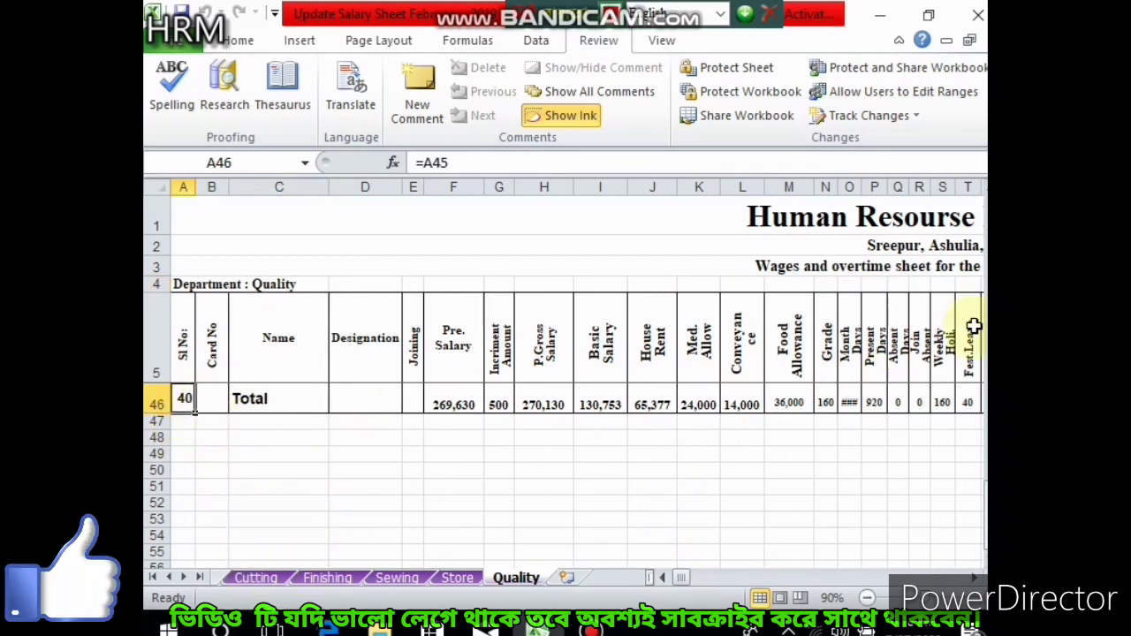
{"action": "mouse_move", "coordinate": [979, 468]}
{"action": "left_mouse_down"}
{"action": "mouse_move", "coordinate": [968, 259]}
{"action": "mouse_move", "coordinate": [972, 412]}
{"action": "left_mouse_up"}
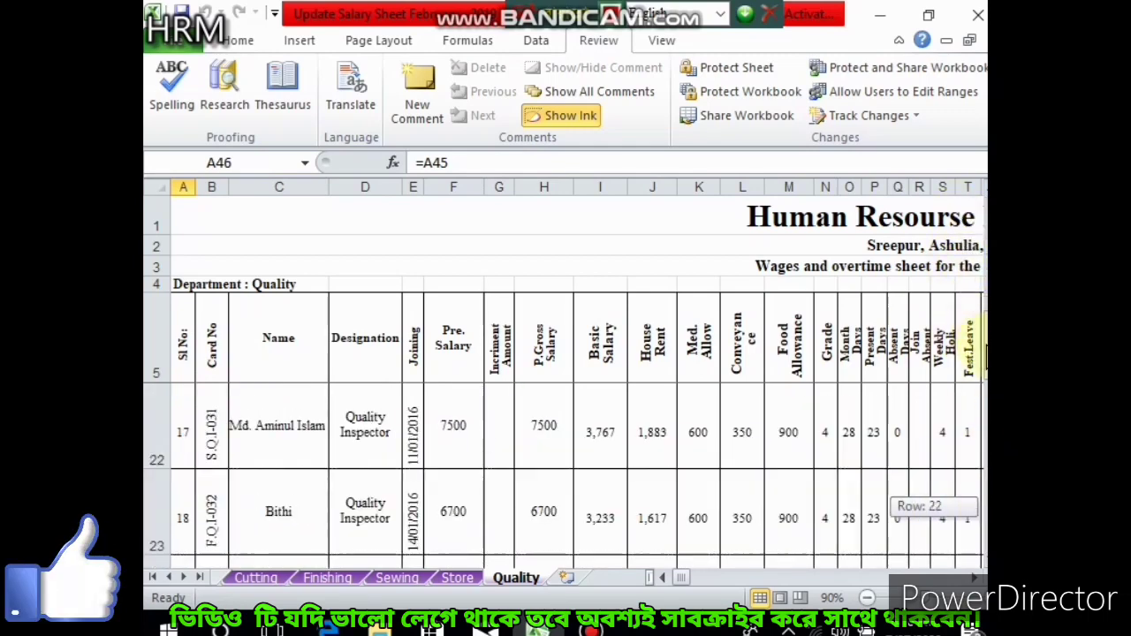
{"action": "left_click_drag", "start_coordinate": [980, 506], "coordinate": [983, 514]}
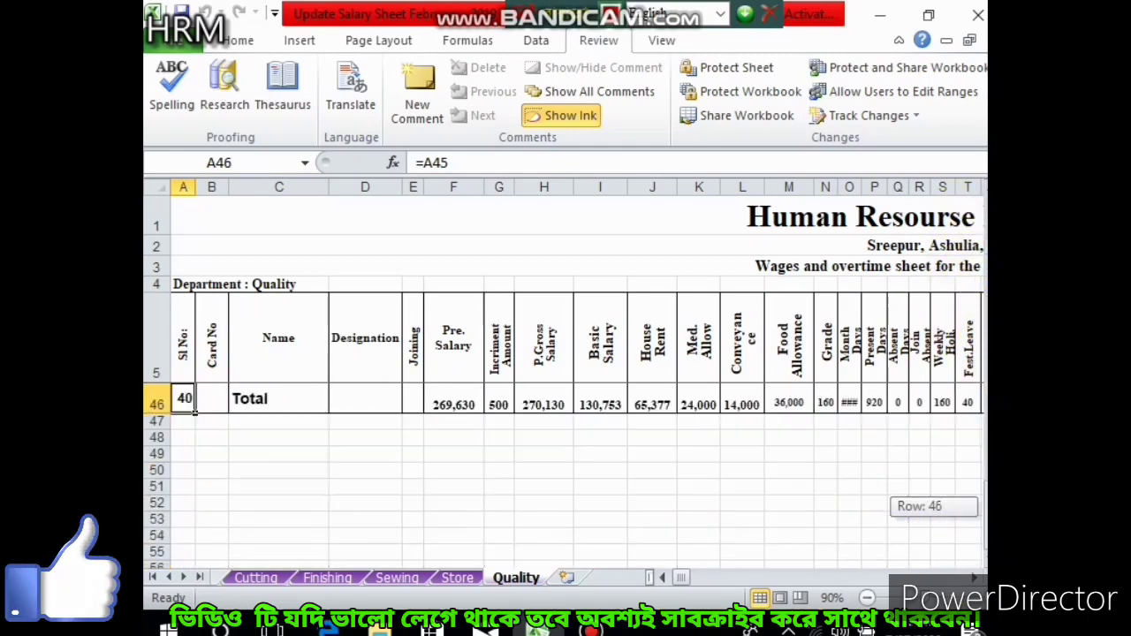
{"action": "left_click_drag", "start_coordinate": [696, 590], "coordinate": [717, 594]}
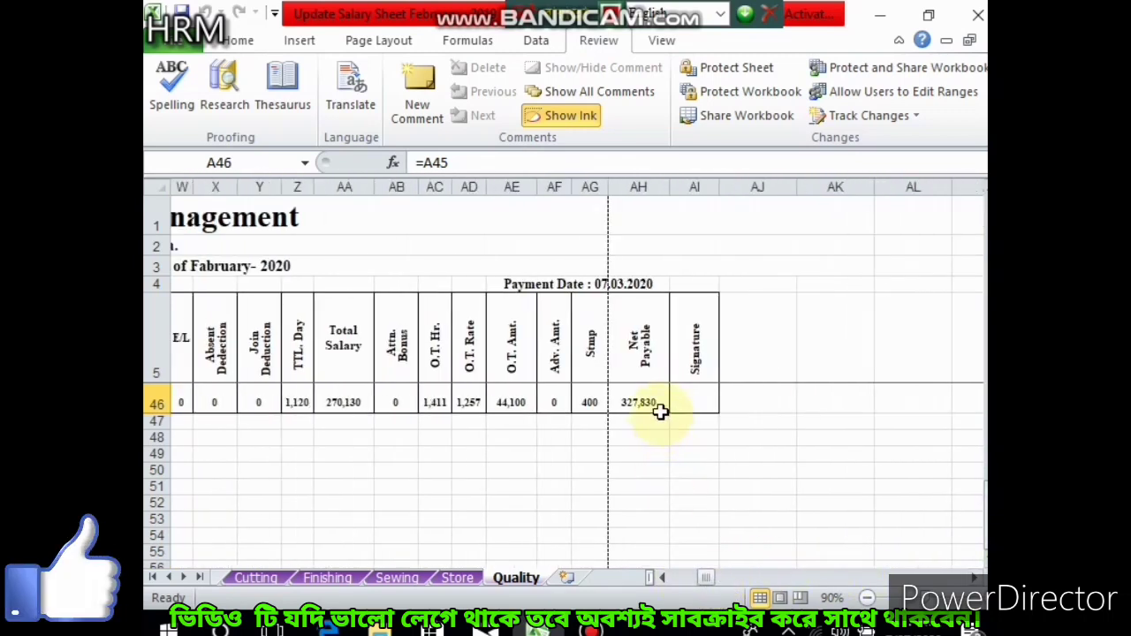
{"action": "left_click_drag", "start_coordinate": [705, 577], "coordinate": [667, 579]}
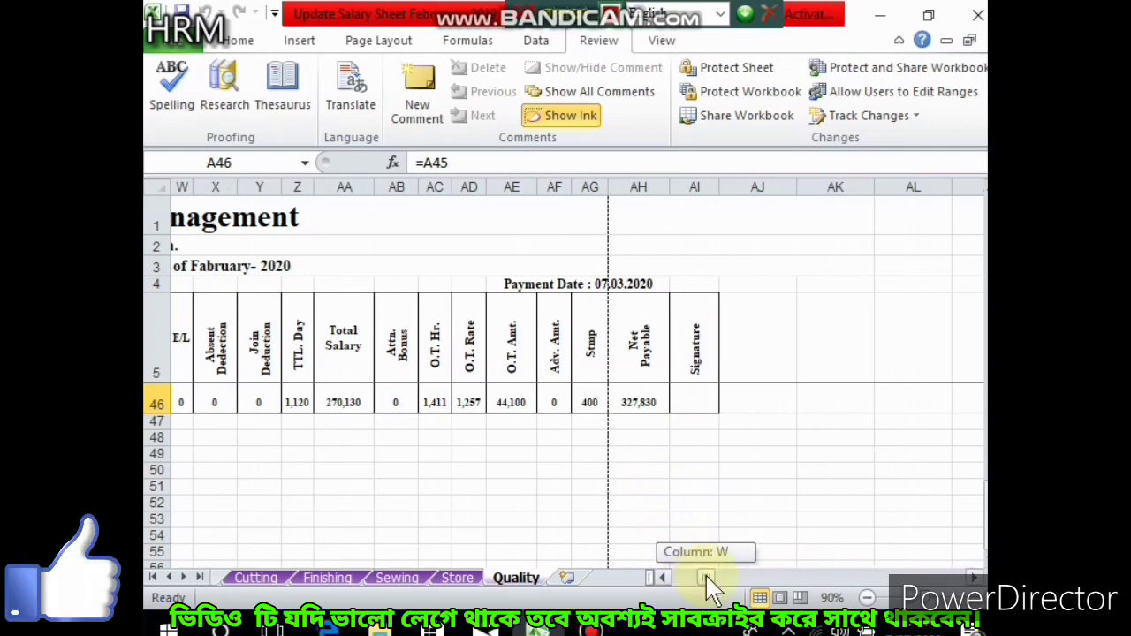
{"action": "left_click", "coordinate": [259, 578]}
- Make a copy of the Cutting sheet placed before Cutting
{"action": "right_click", "coordinate": [260, 580]}
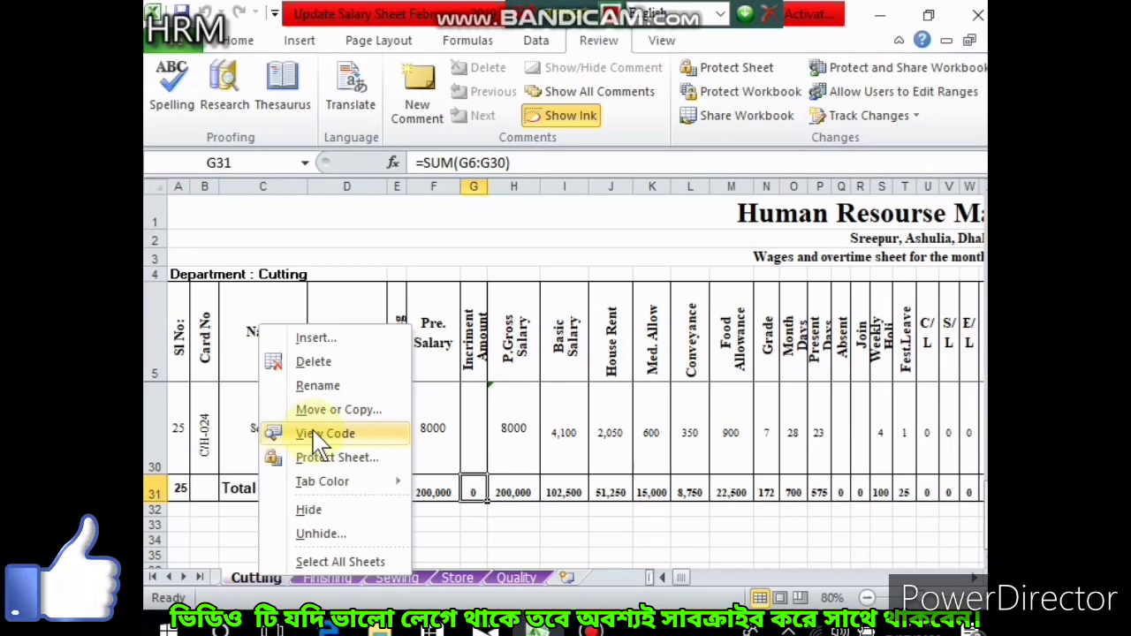
{"action": "left_click", "coordinate": [331, 409]}
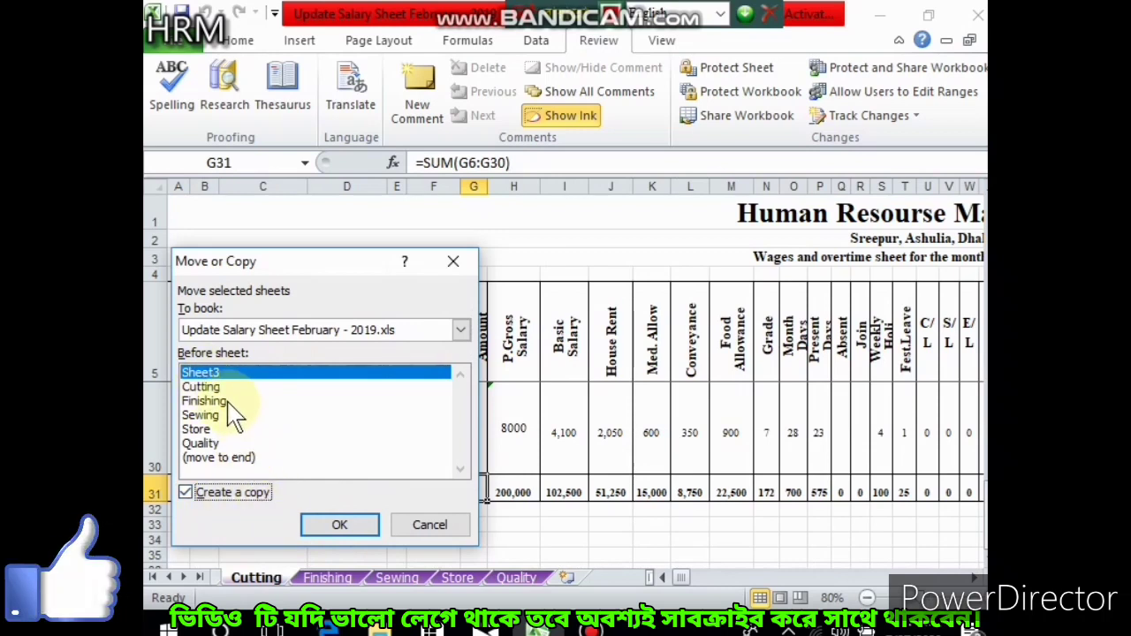
{"action": "left_click", "coordinate": [203, 387]}
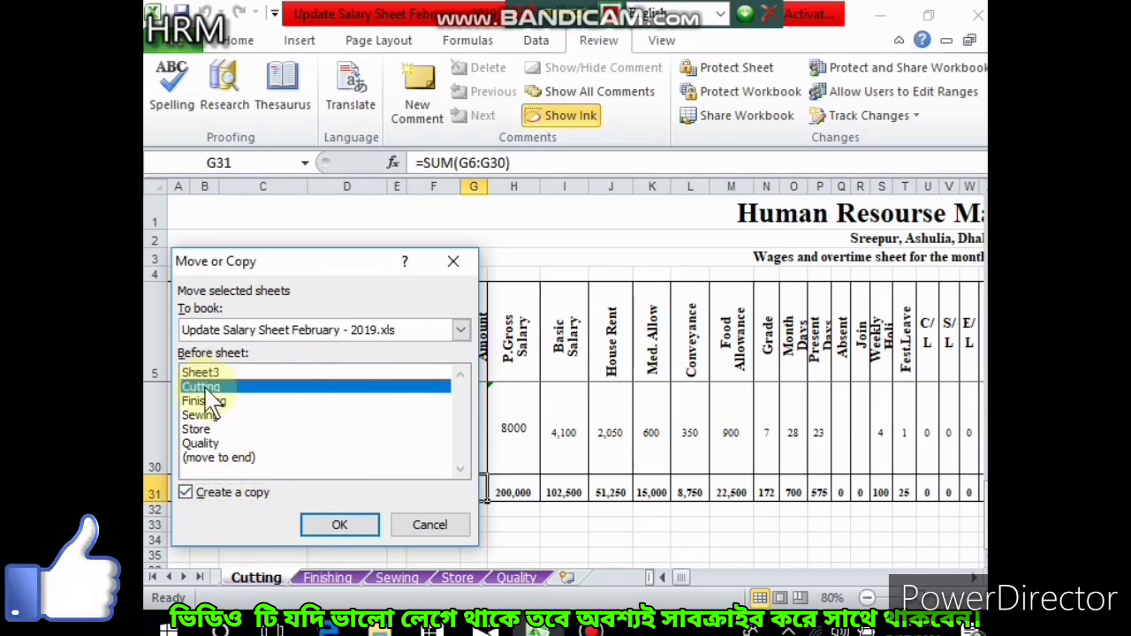
{"action": "left_click", "coordinate": [340, 526]}
- Rename the copied sheet to 'Sammary Sheet'
{"action": "double_click", "coordinate": [268, 579]}
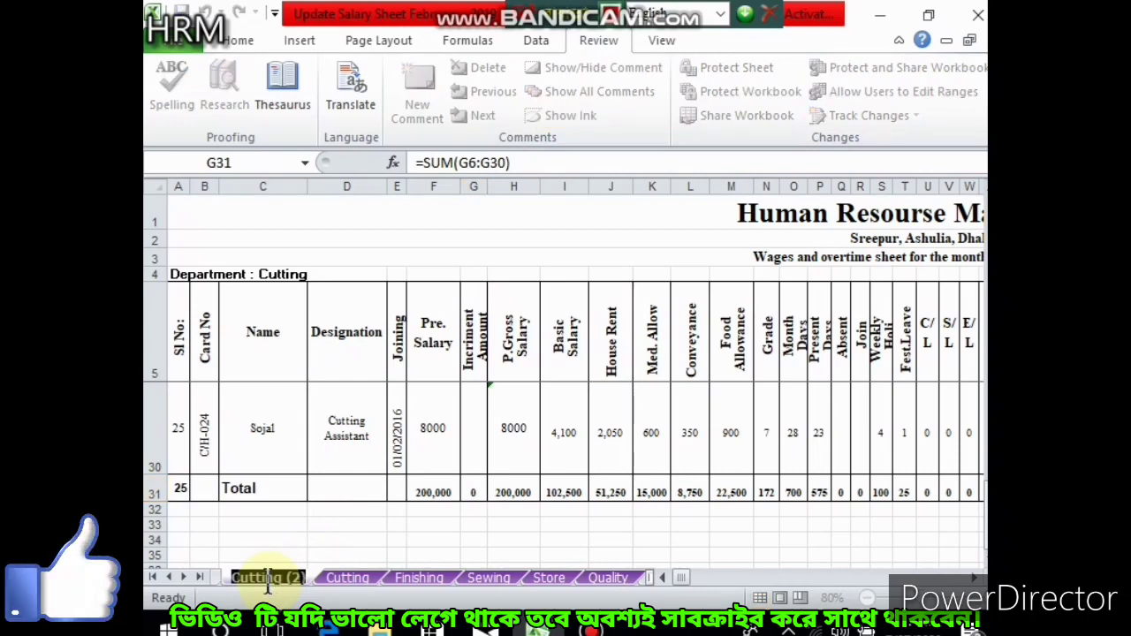
{"action": "type", "text": "Sama"}
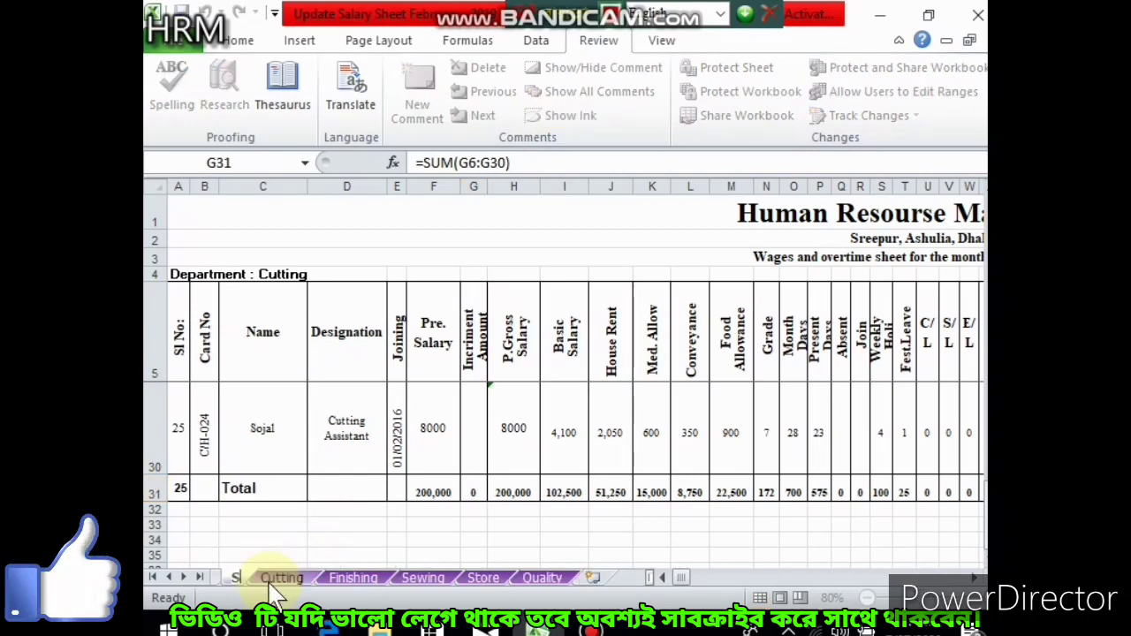
{"action": "key", "text": "Return"}
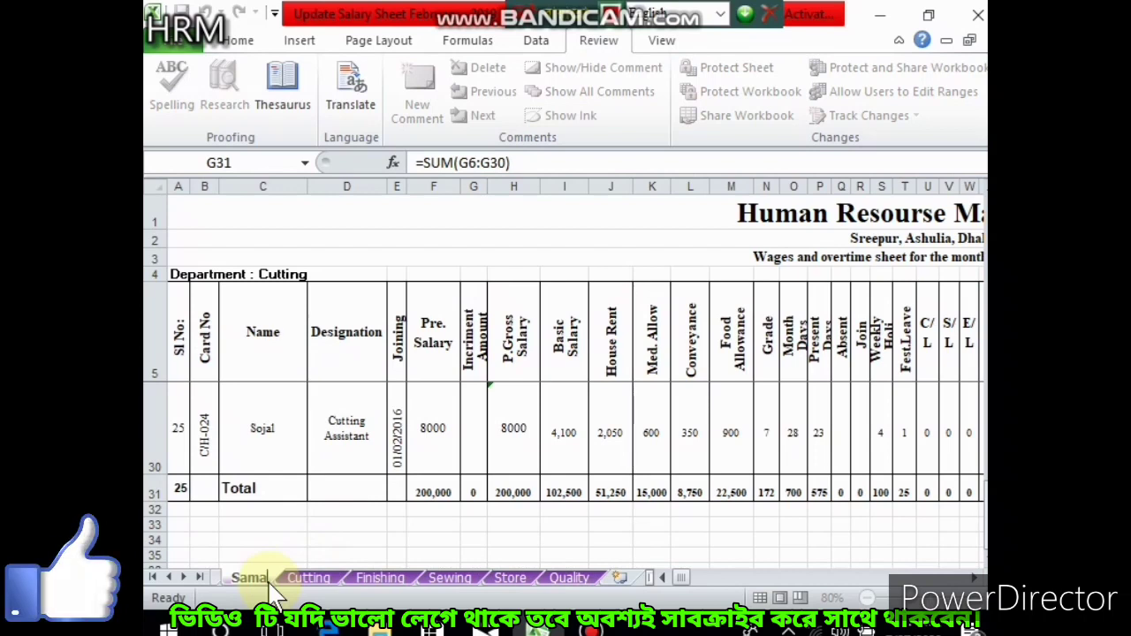
{"action": "key", "text": "BackSpace"}
{"action": "type", "text": "m"}
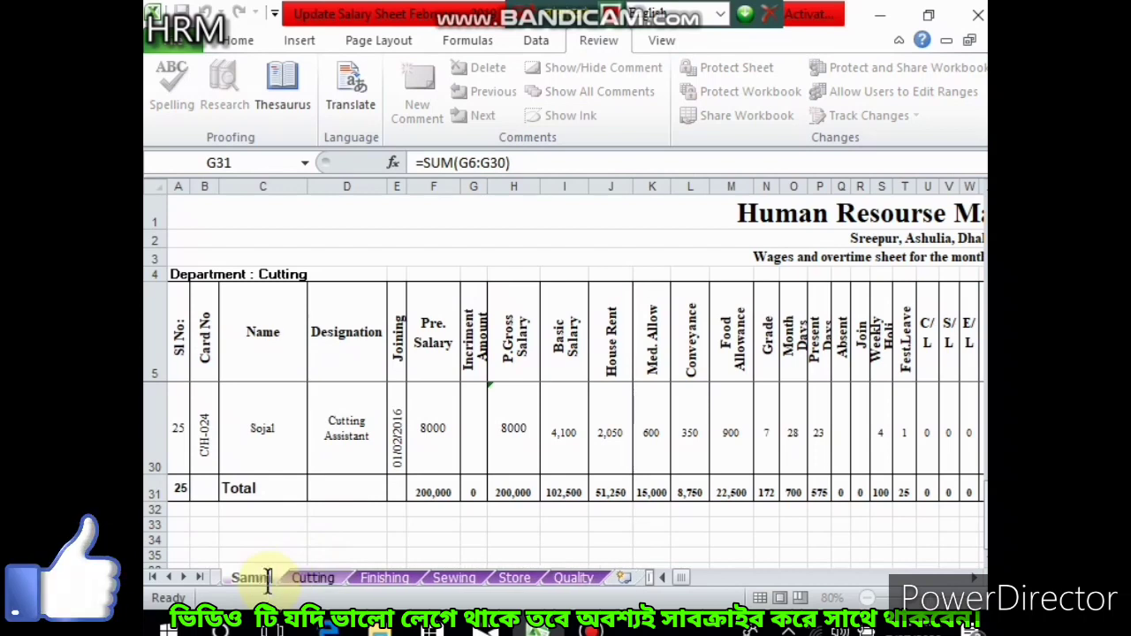
{"action": "type", "text": "ar"}
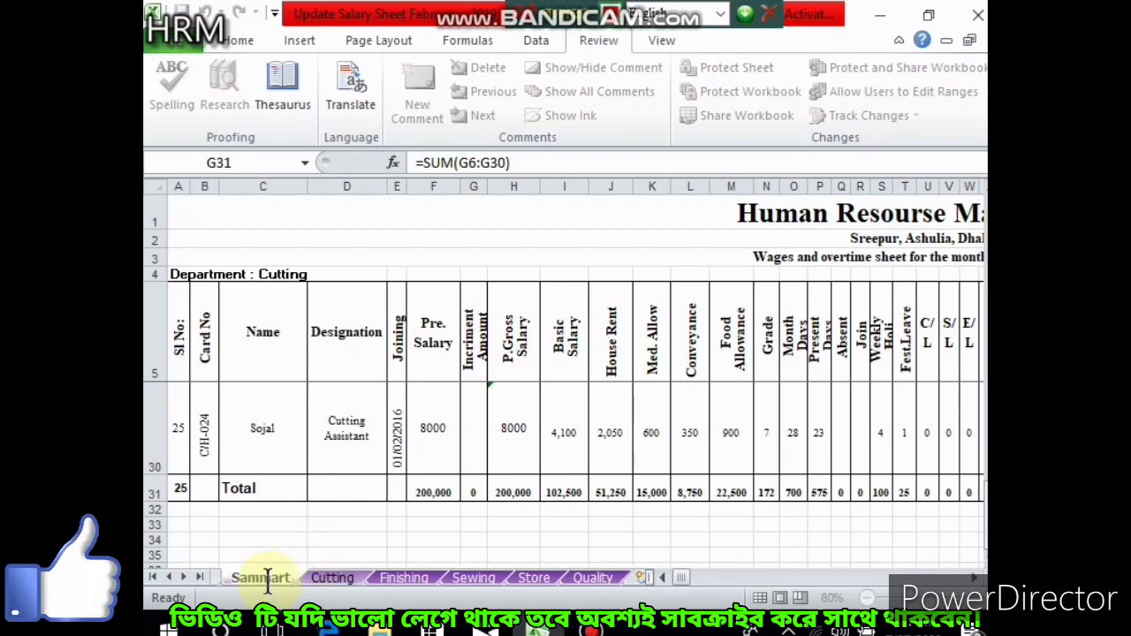
{"action": "type", "text": "y"}
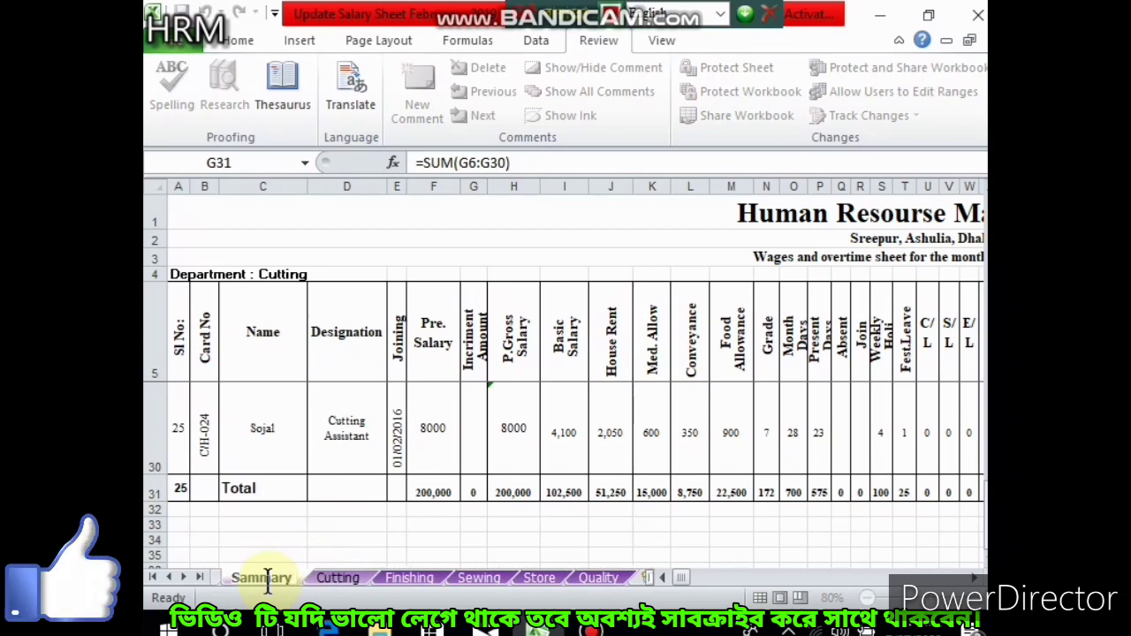
{"action": "type", "text": " Sheet"}
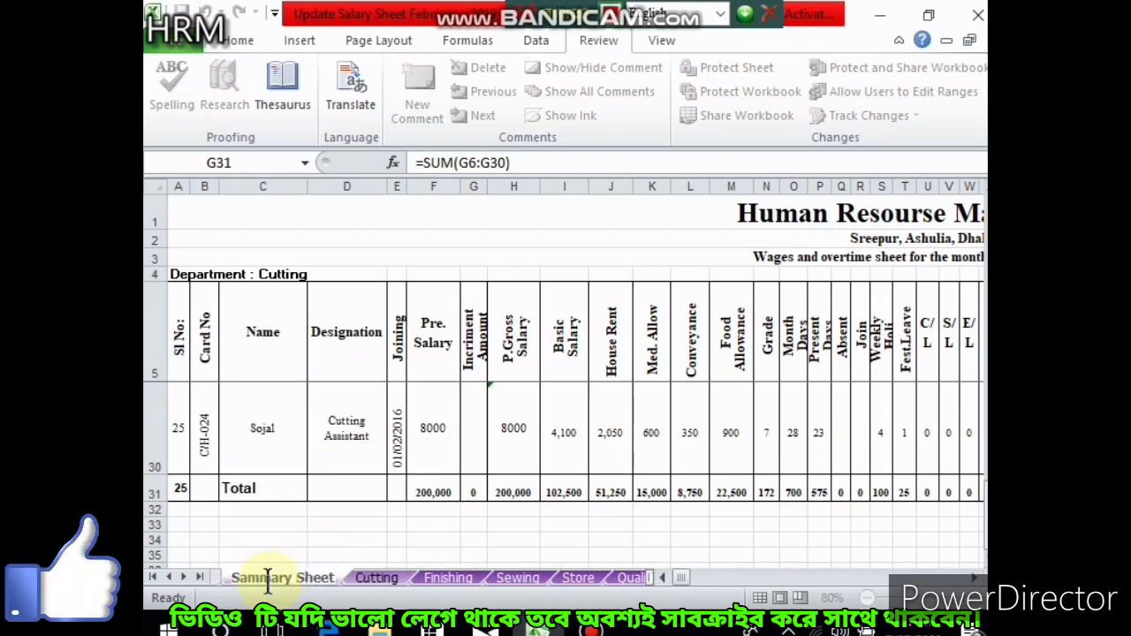
- Finish naming the sheet 'Sammary Sheet' and check the serial-total formula in A31
{"action": "left_click", "coordinate": [276, 428]}
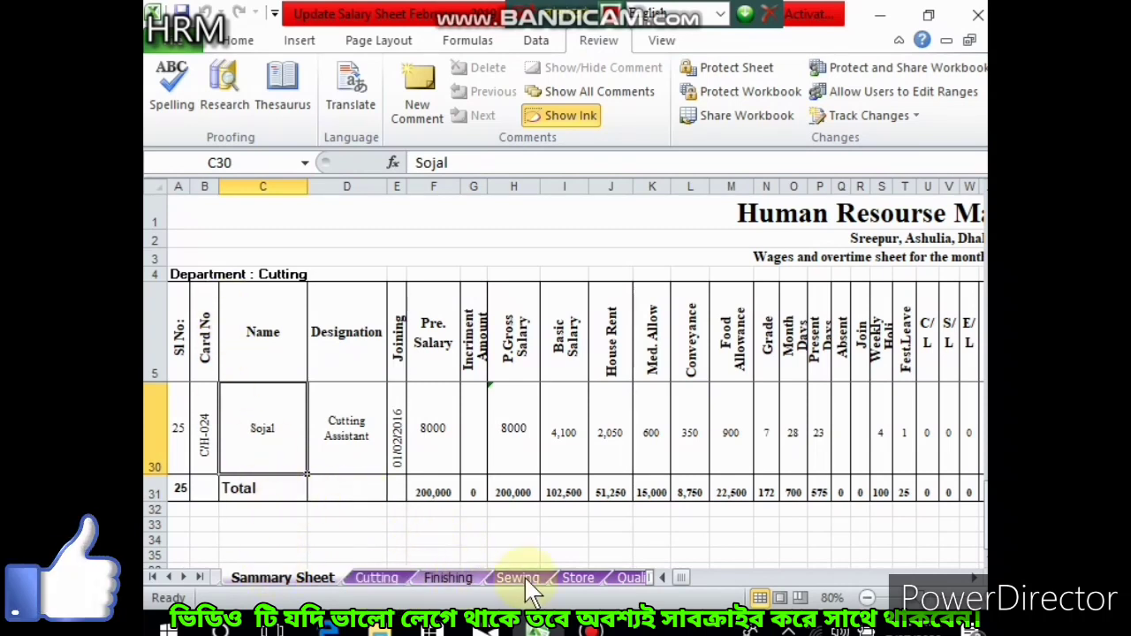
{"action": "left_click", "coordinate": [189, 486]}
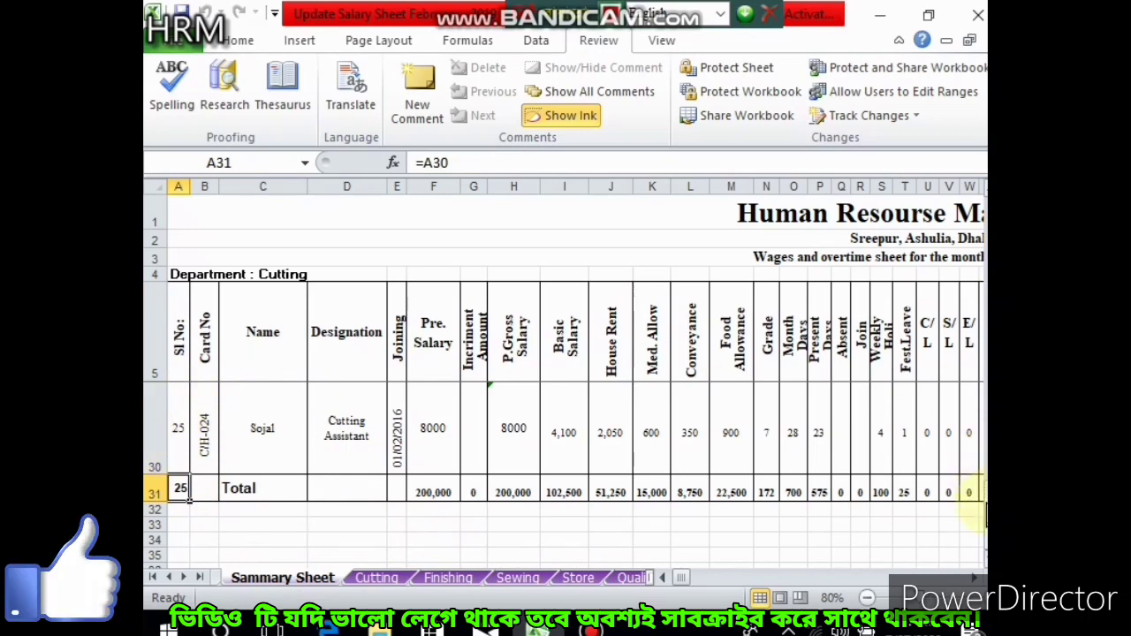
{"action": "left_click_drag", "start_coordinate": [982, 467], "coordinate": [982, 502]}
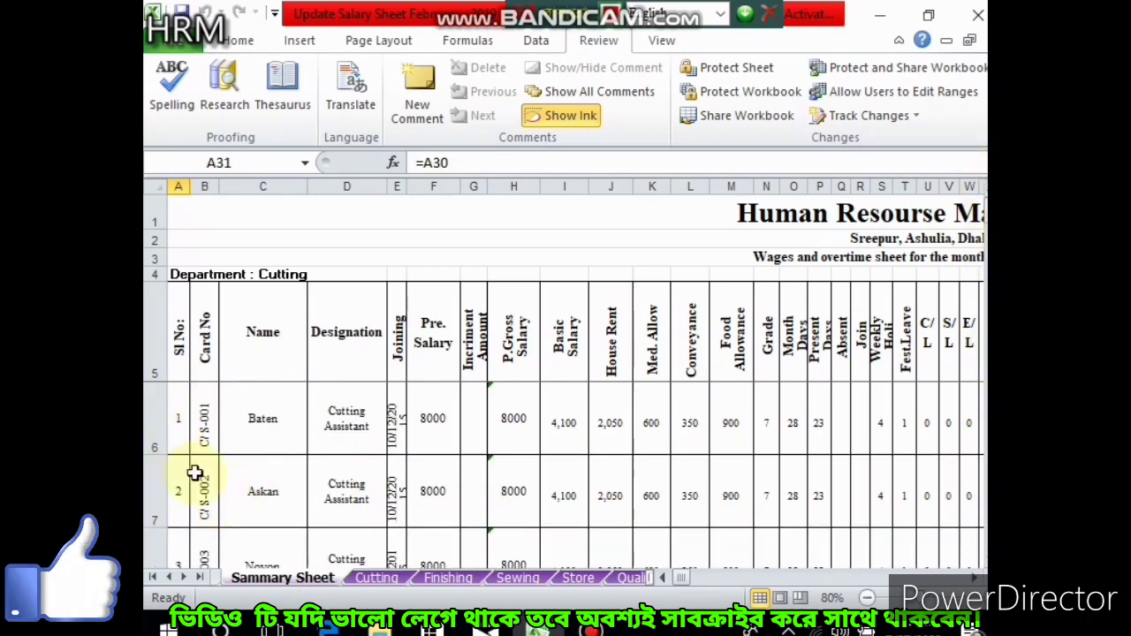
{"action": "scroll", "coordinate": [972, 544], "scroll_direction": "down", "scroll_amount": 3}
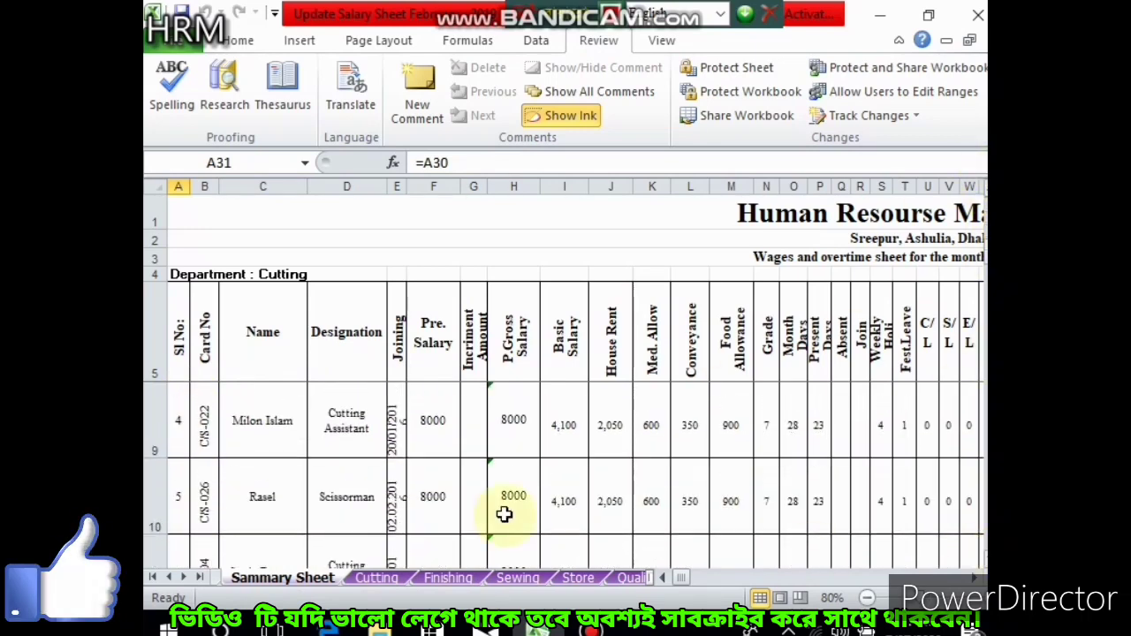
{"action": "left_click_drag", "start_coordinate": [149, 497], "coordinate": [168, 454]}
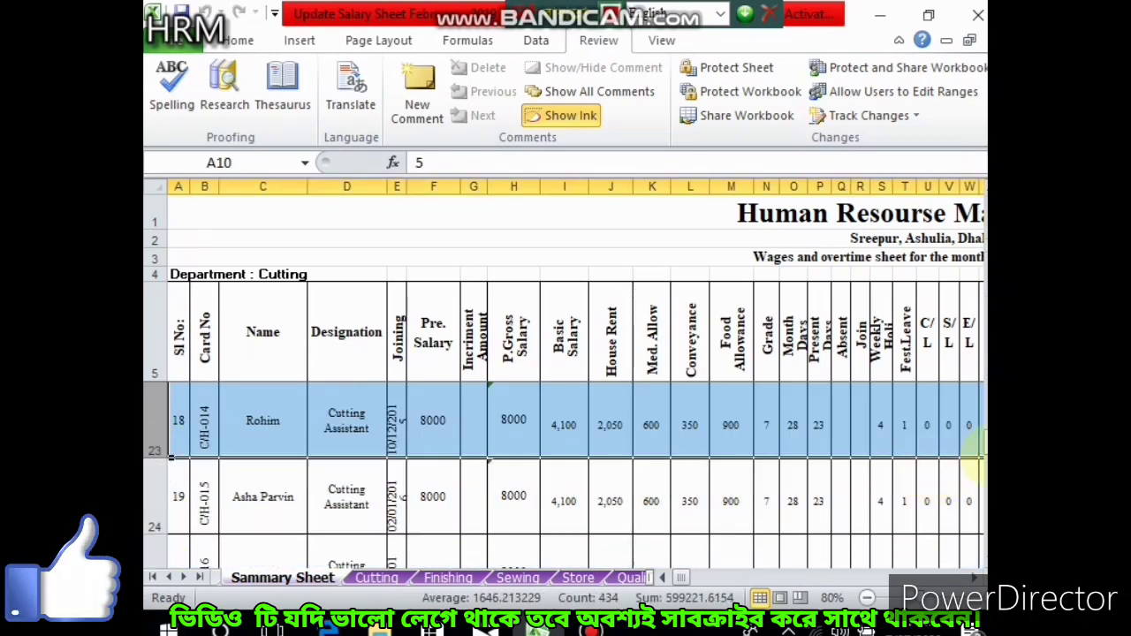
{"action": "left_click_drag", "start_coordinate": [981, 457], "coordinate": [974, 273]}
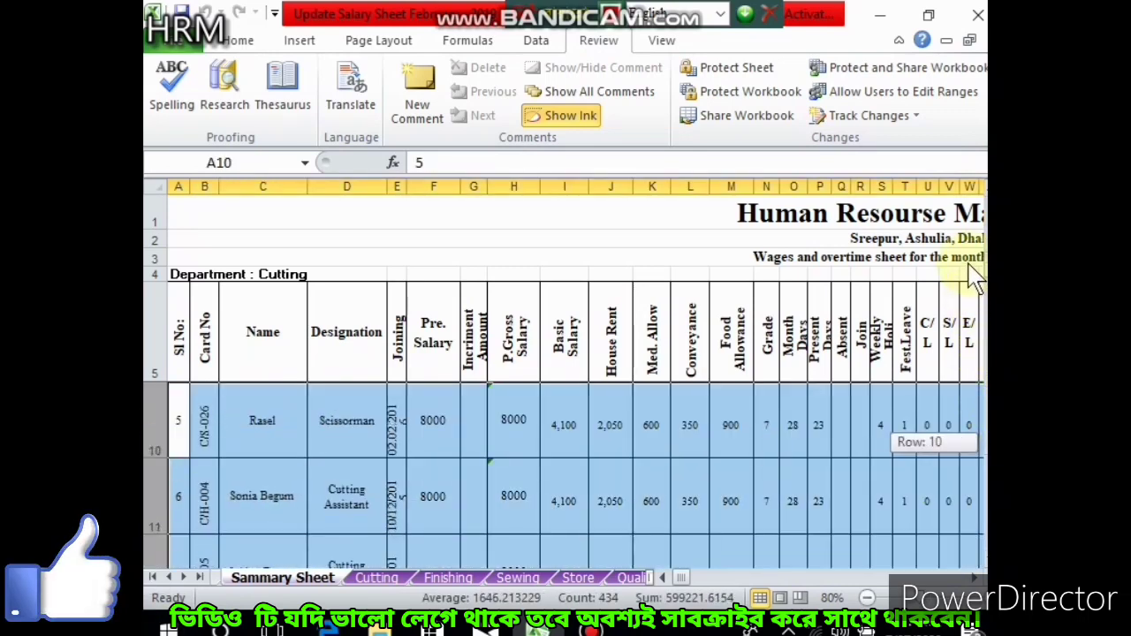
- Delete employee rows 11–30 and clear the #REF! error in A11
{"action": "left_click", "coordinate": [154, 495]}
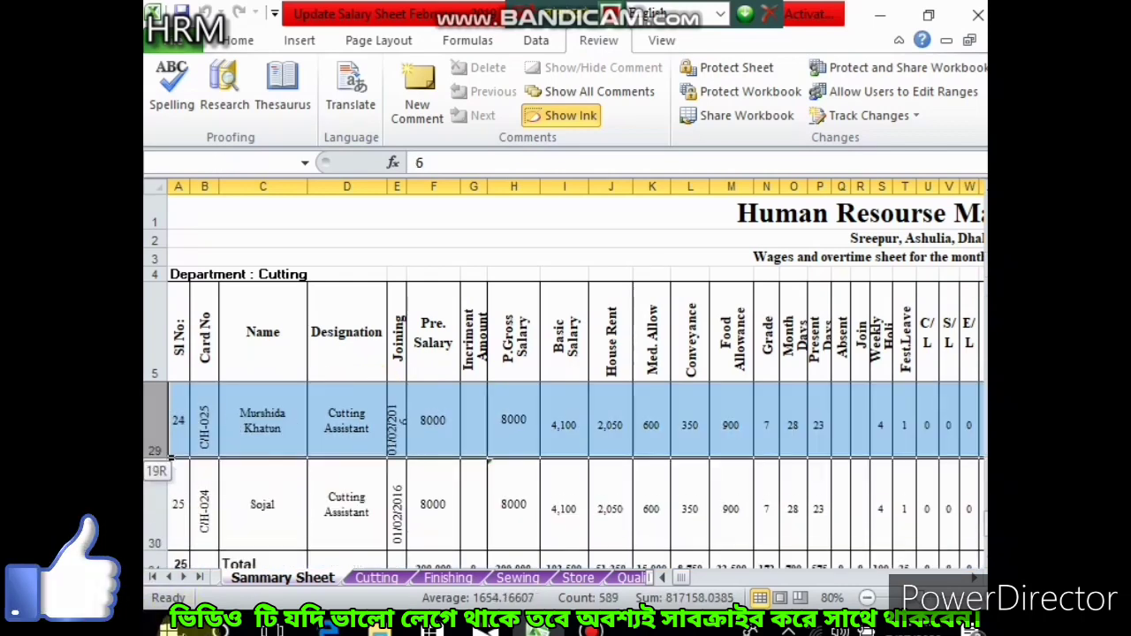
{"action": "mouse_move", "coordinate": [155, 495]}
{"action": "left_mouse_down"}
{"action": "mouse_move", "coordinate": [168, 495]}
{"action": "mouse_move", "coordinate": [159, 464]}
{"action": "left_mouse_up"}
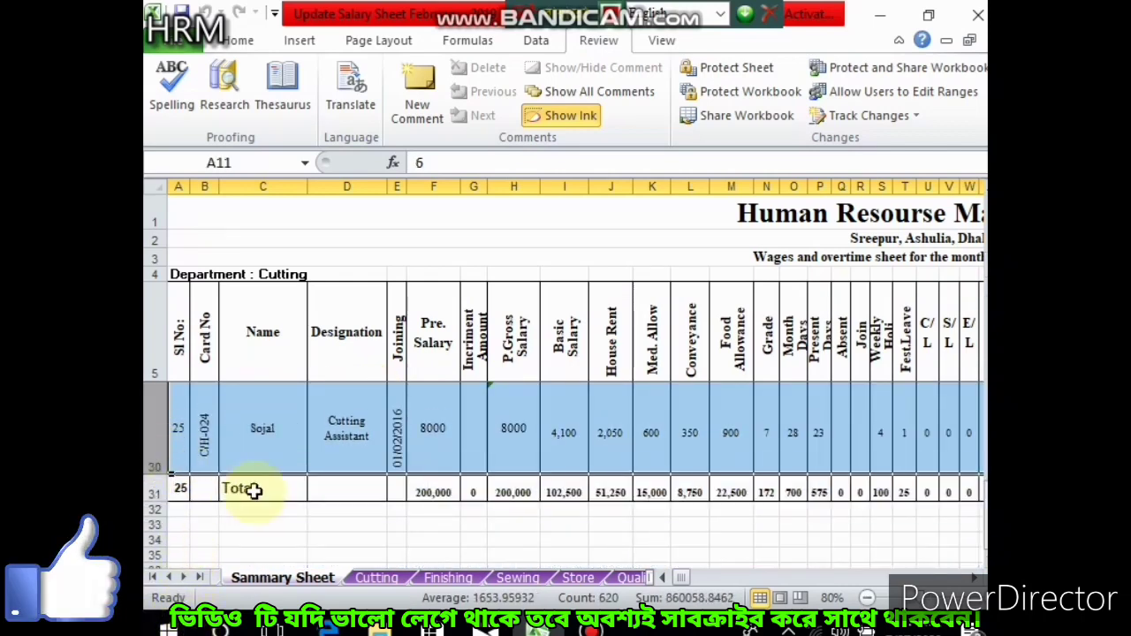
{"action": "right_click", "coordinate": [156, 414]}
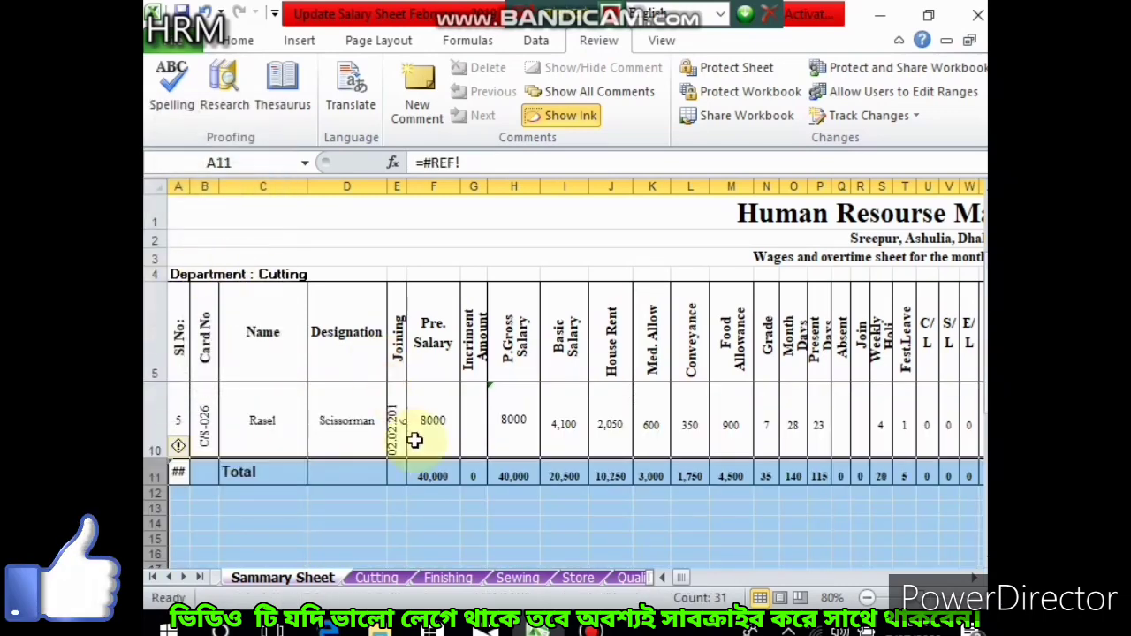
{"action": "left_click", "coordinate": [190, 475]}
{"action": "key", "text": "Delete"}
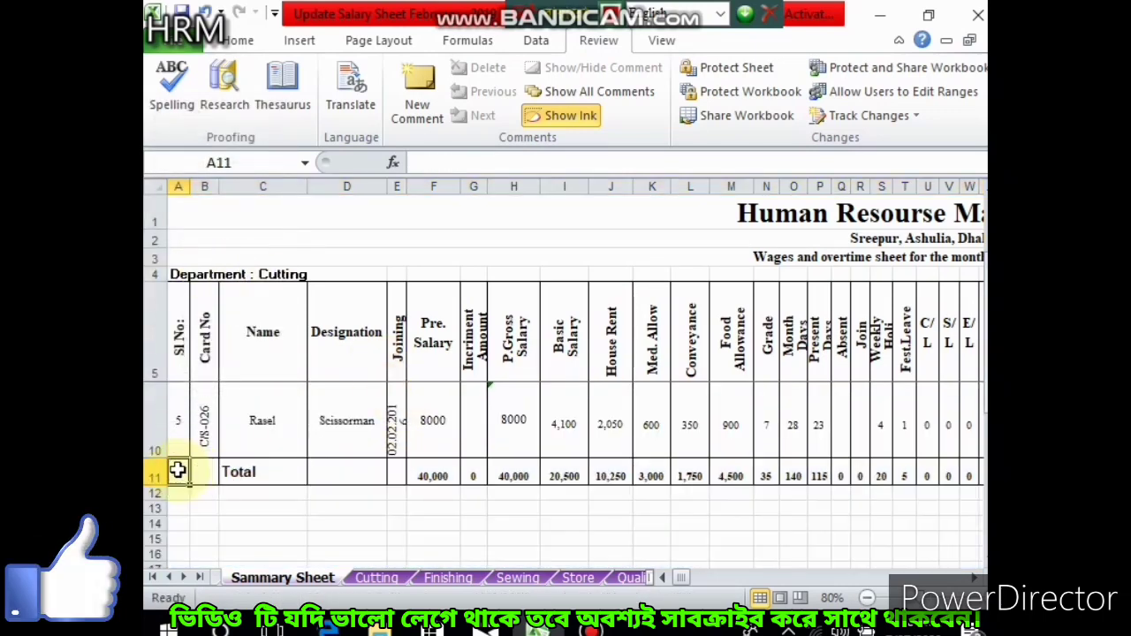
{"action": "left_click", "coordinate": [316, 523]}
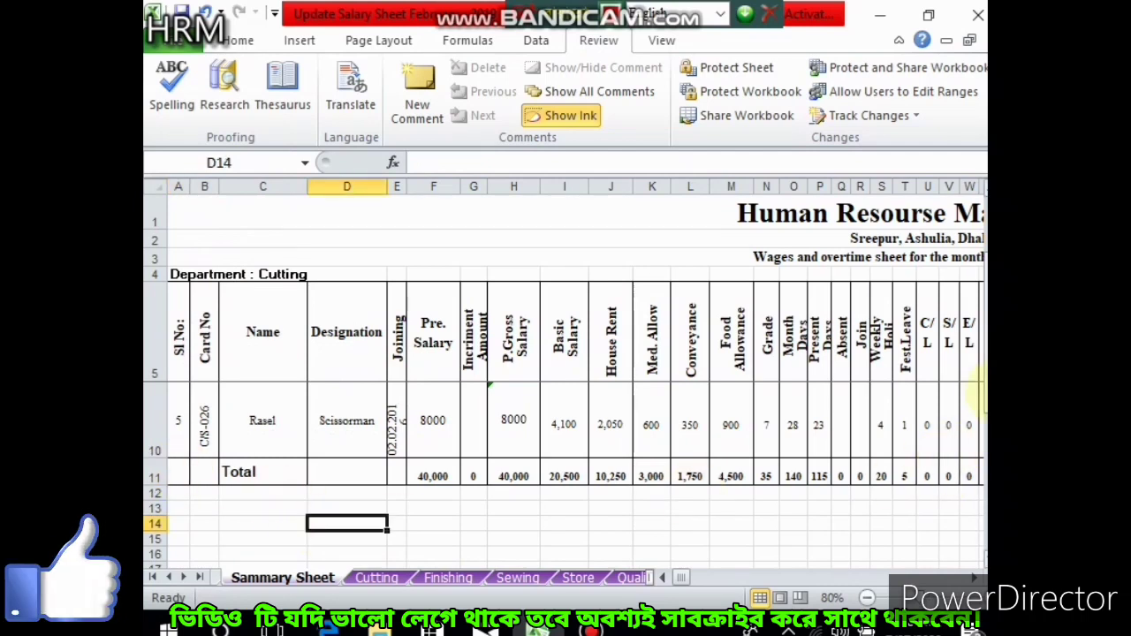
{"action": "left_click_drag", "start_coordinate": [983, 394], "coordinate": [982, 265]}
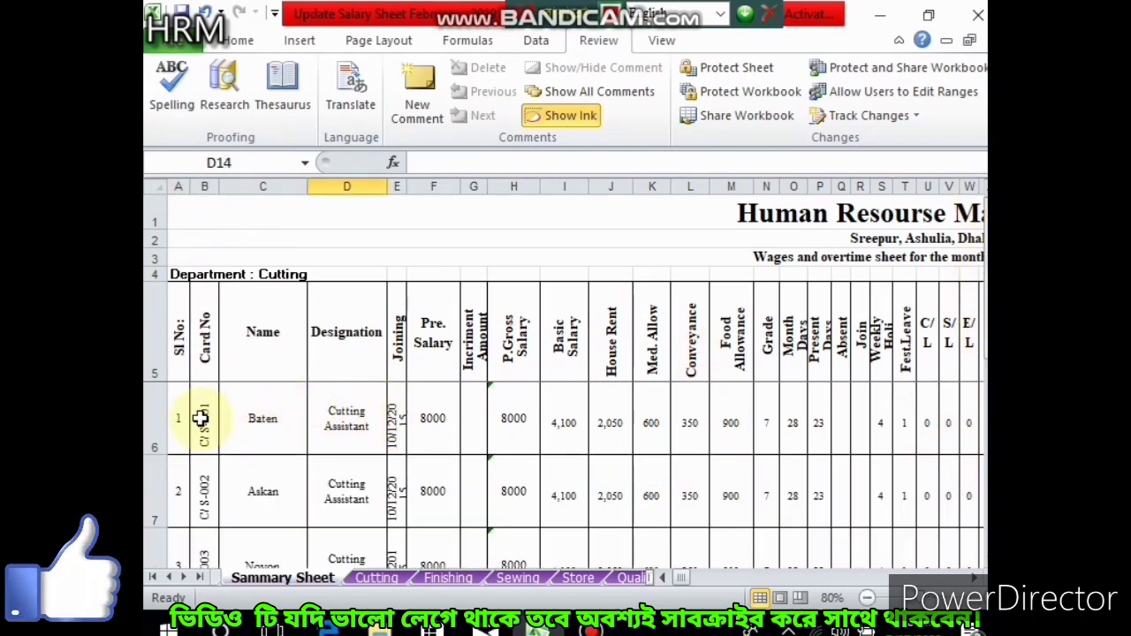
{"action": "mouse_move", "coordinate": [204, 416]}
{"action": "left_mouse_down"}
{"action": "mouse_move", "coordinate": [284, 463]}
{"action": "mouse_move", "coordinate": [941, 565]}
{"action": "mouse_move", "coordinate": [676, 458]}
{"action": "mouse_move", "coordinate": [736, 437]}
{"action": "left_mouse_up"}
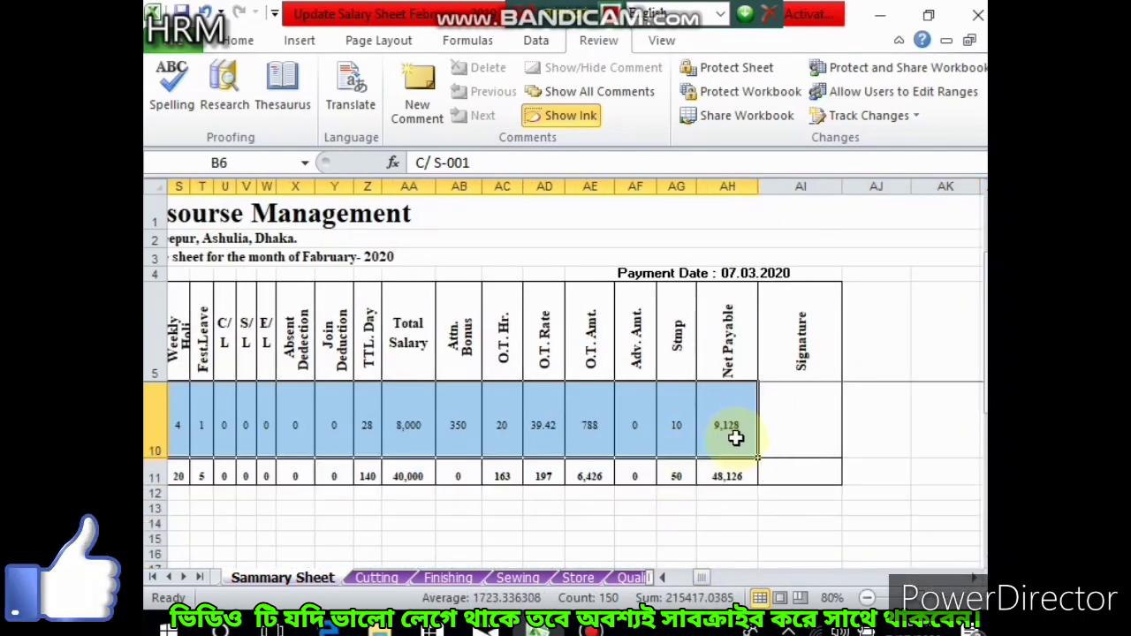
- Clear the employee data in B6:AH10 and delete the Signature column AI
{"action": "key", "text": "Delete"}
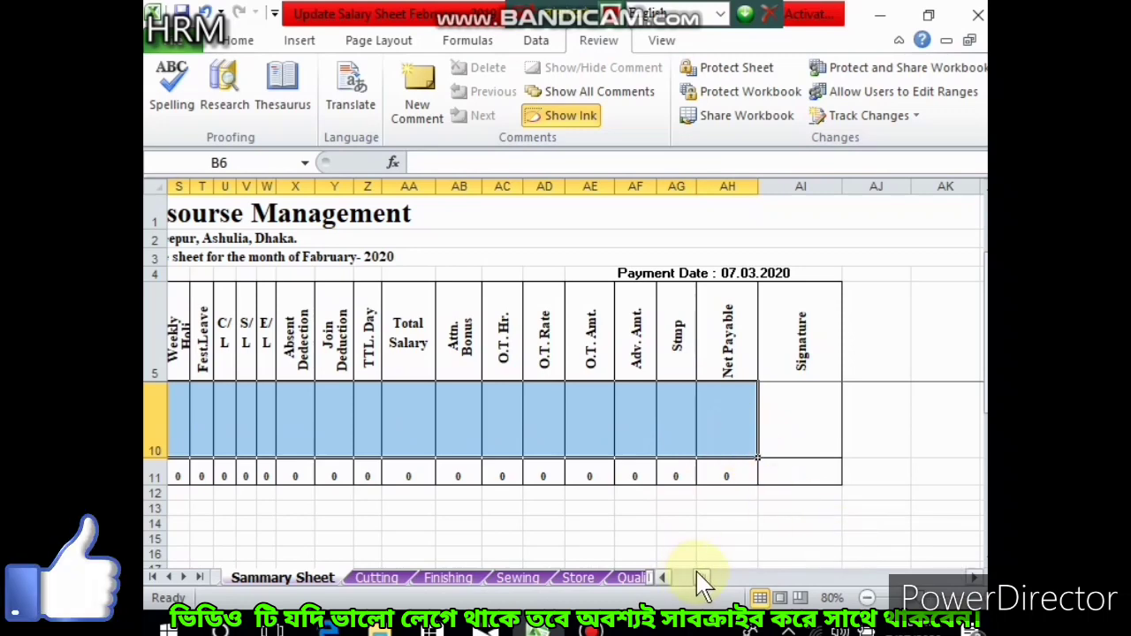
{"action": "left_click_drag", "start_coordinate": [669, 583], "coordinate": [707, 592]}
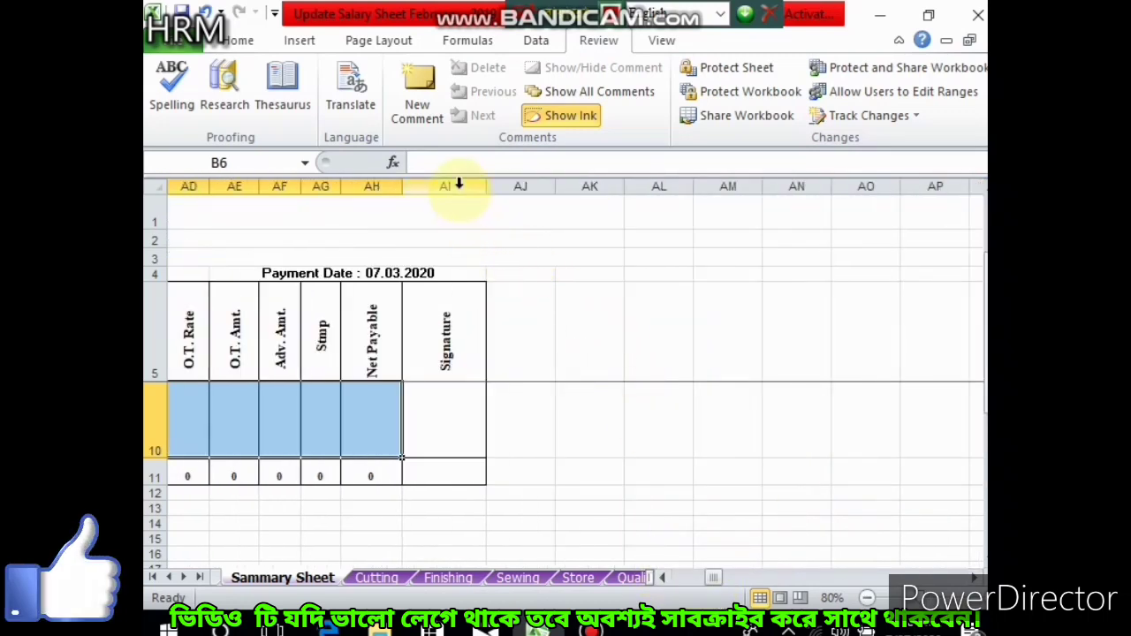
{"action": "left_click", "coordinate": [455, 186]}
{"action": "right_click", "coordinate": [461, 192]}
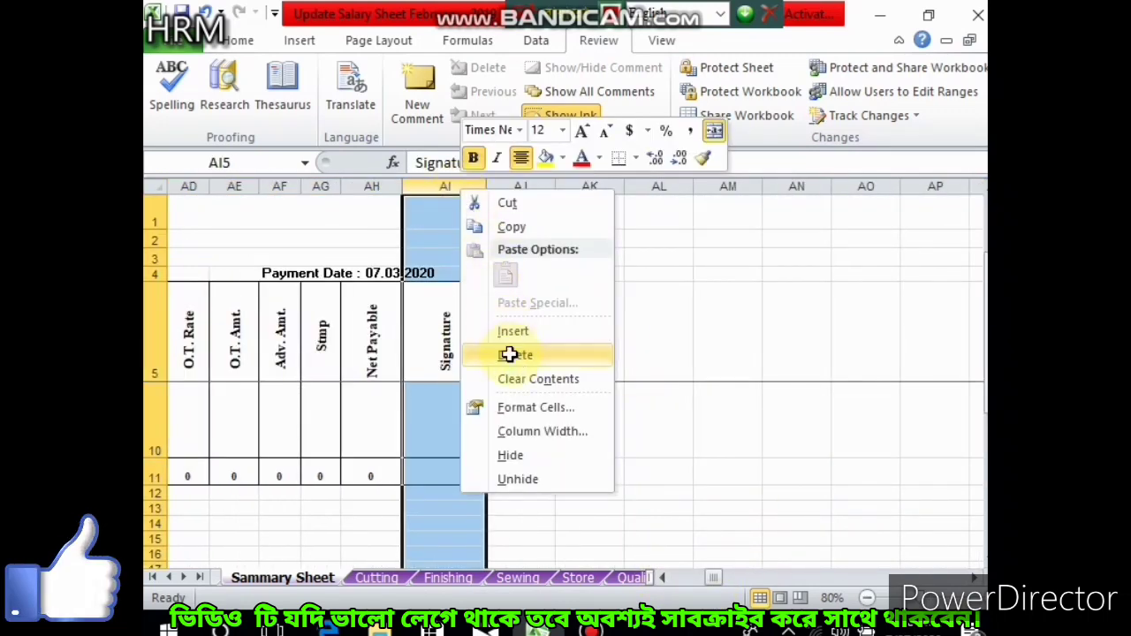
{"action": "left_click", "coordinate": [515, 355]}
{"action": "left_click", "coordinate": [707, 577]}
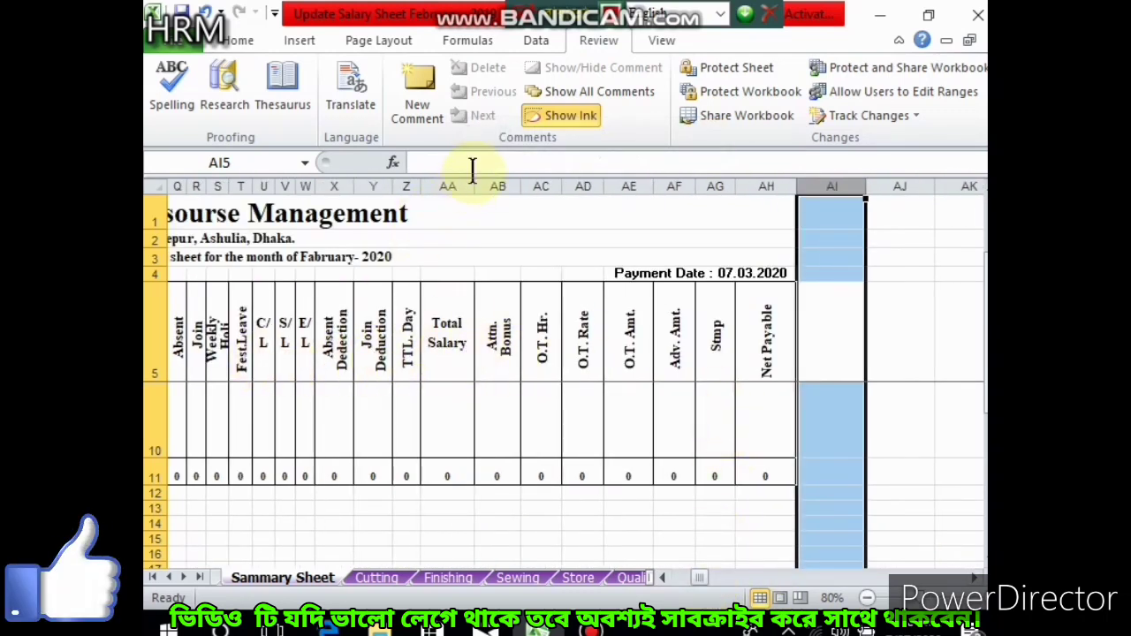
{"action": "left_click_drag", "start_coordinate": [699, 577], "coordinate": [677, 579]}
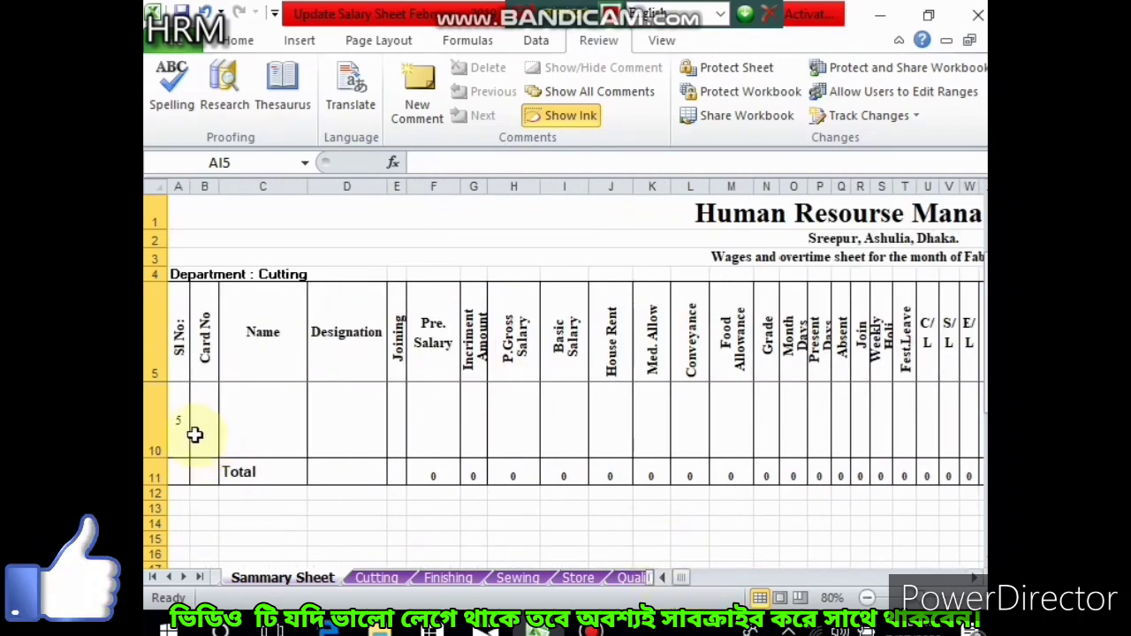
{"action": "left_click", "coordinate": [434, 417]}
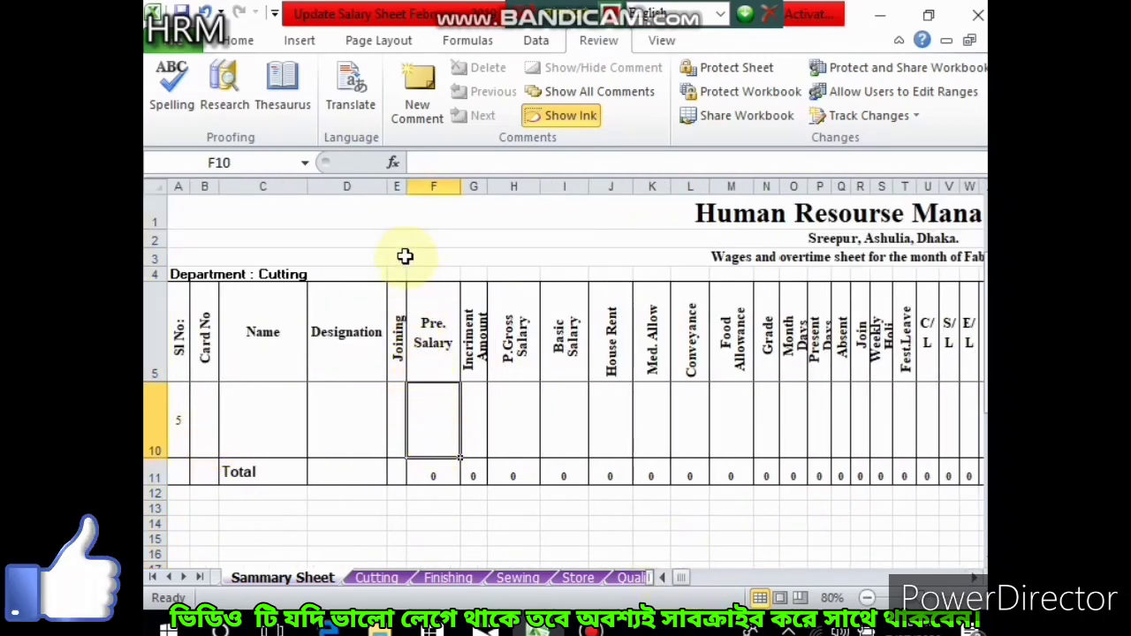
- Delete the Joining column E
{"action": "left_click", "coordinate": [396, 188]}
{"action": "right_click", "coordinate": [395, 188]}
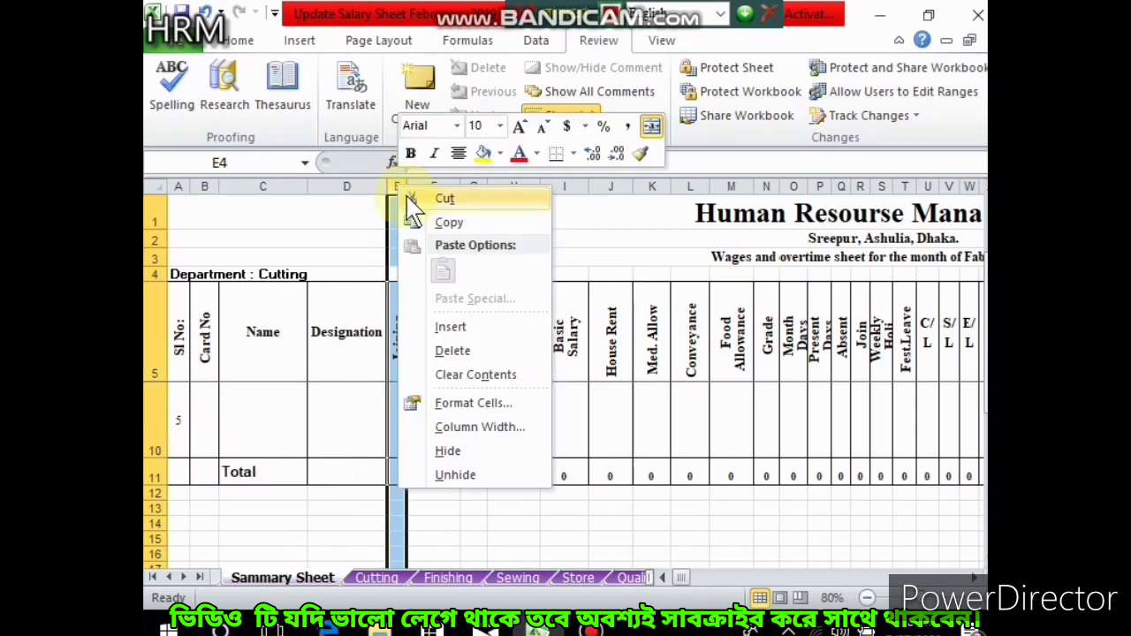
{"action": "left_click", "coordinate": [452, 351]}
{"action": "left_click", "coordinate": [362, 393]}
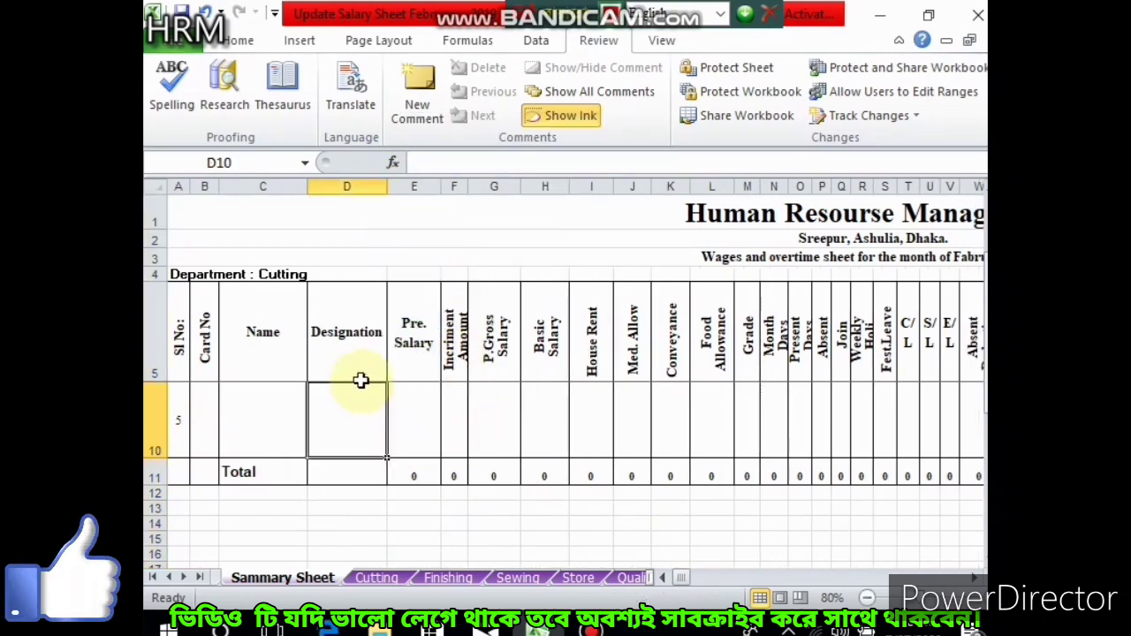
- Keep the Designation column and enter a stray 'M' value into cell D4
{"action": "left_click", "coordinate": [345, 186]}
{"action": "right_click", "coordinate": [344, 186]}
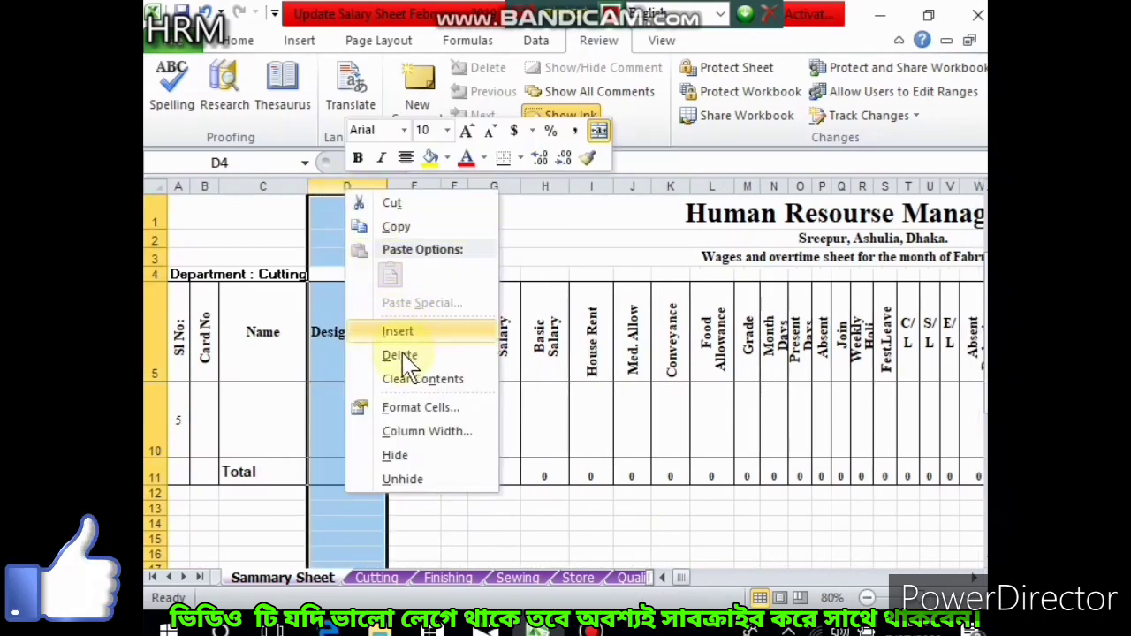
{"action": "key", "text": "Escape"}
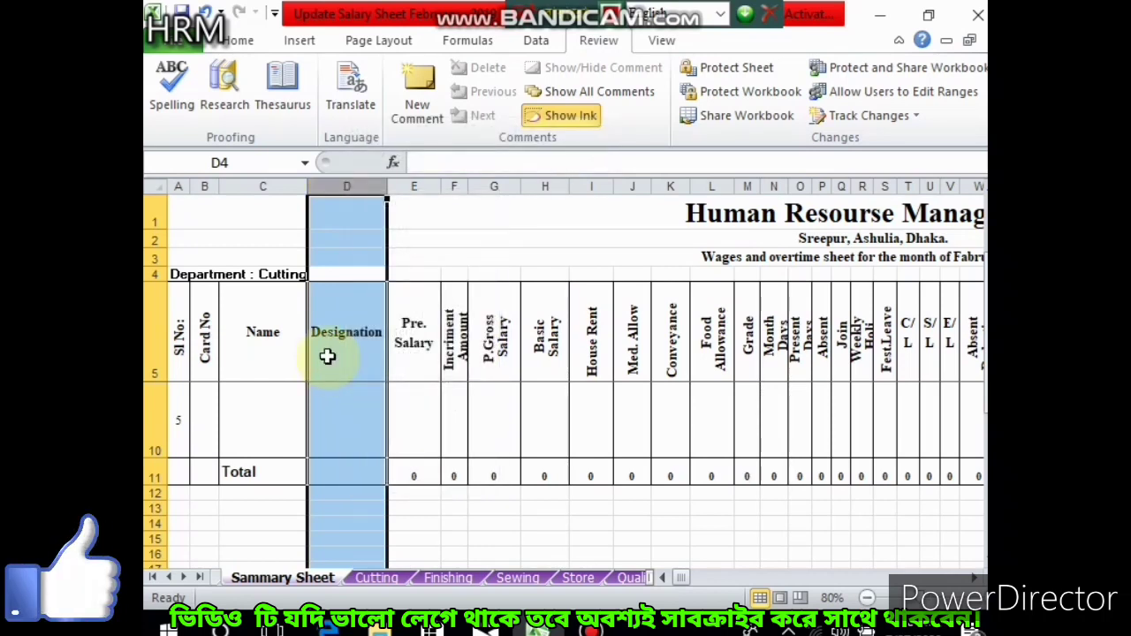
{"action": "type", "text": "Msan"}
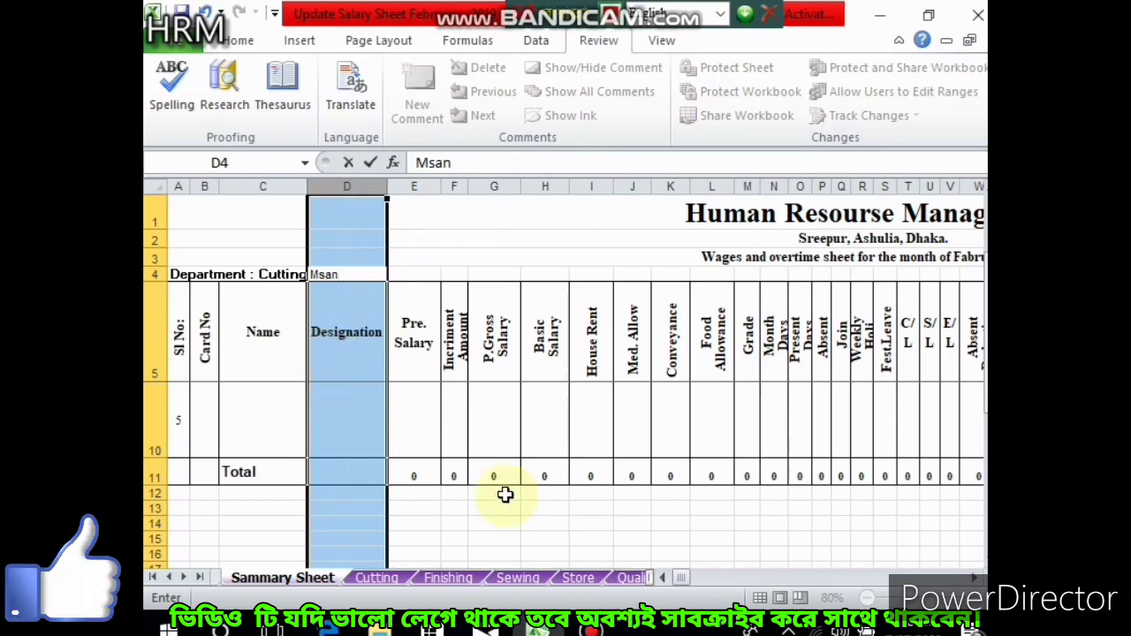
{"action": "left_click", "coordinate": [508, 521]}
{"action": "left_click", "coordinate": [340, 275]}
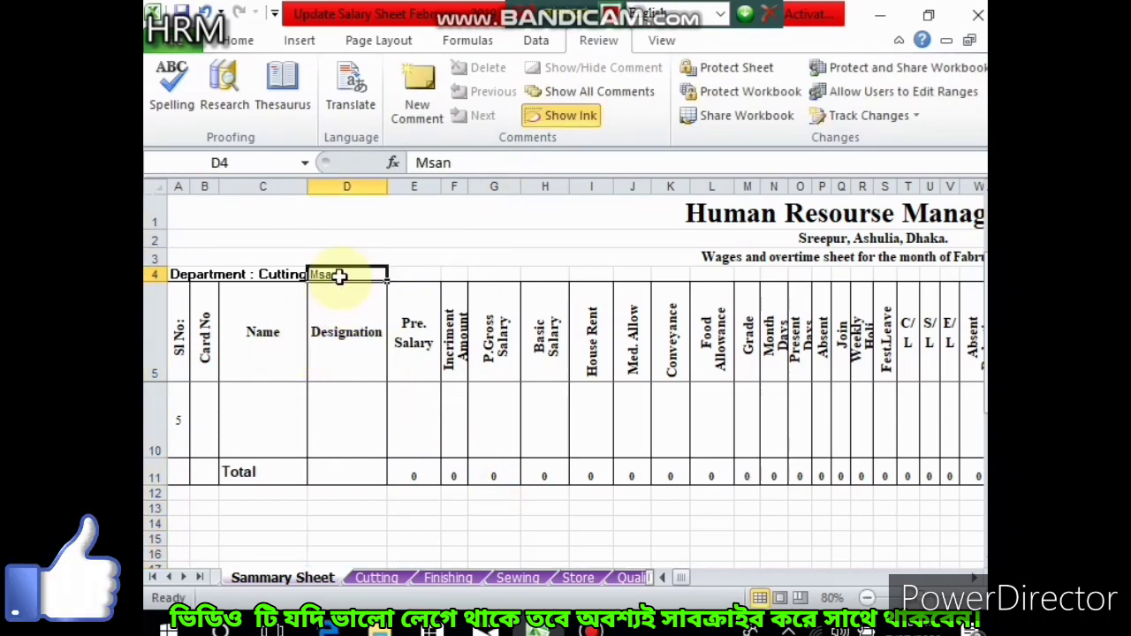
- Change heading D5 to 'Manpower' and heading C5 to 'Department'
{"action": "left_click", "coordinate": [349, 350]}
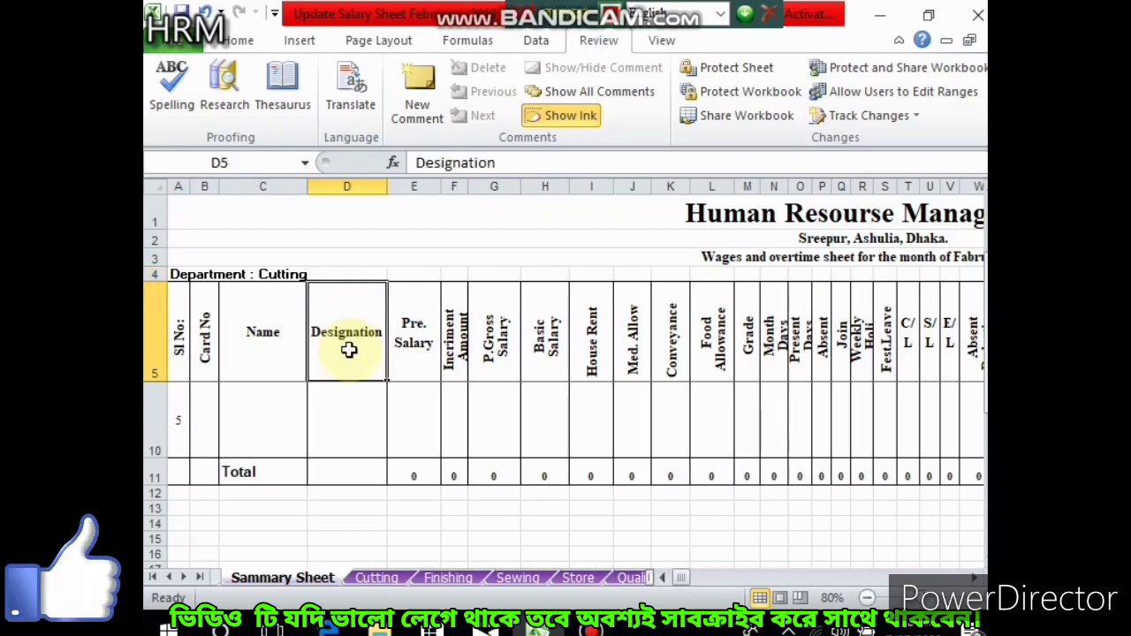
{"action": "type", "text": "Manp"}
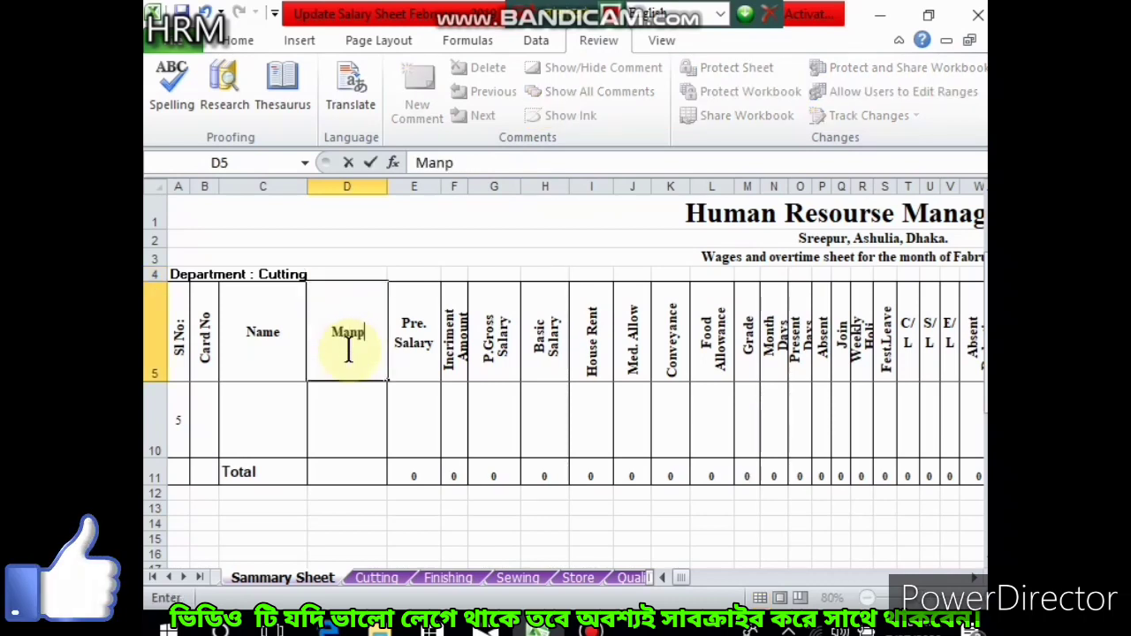
{"action": "type", "text": "ower"}
{"action": "left_click", "coordinate": [258, 344]}
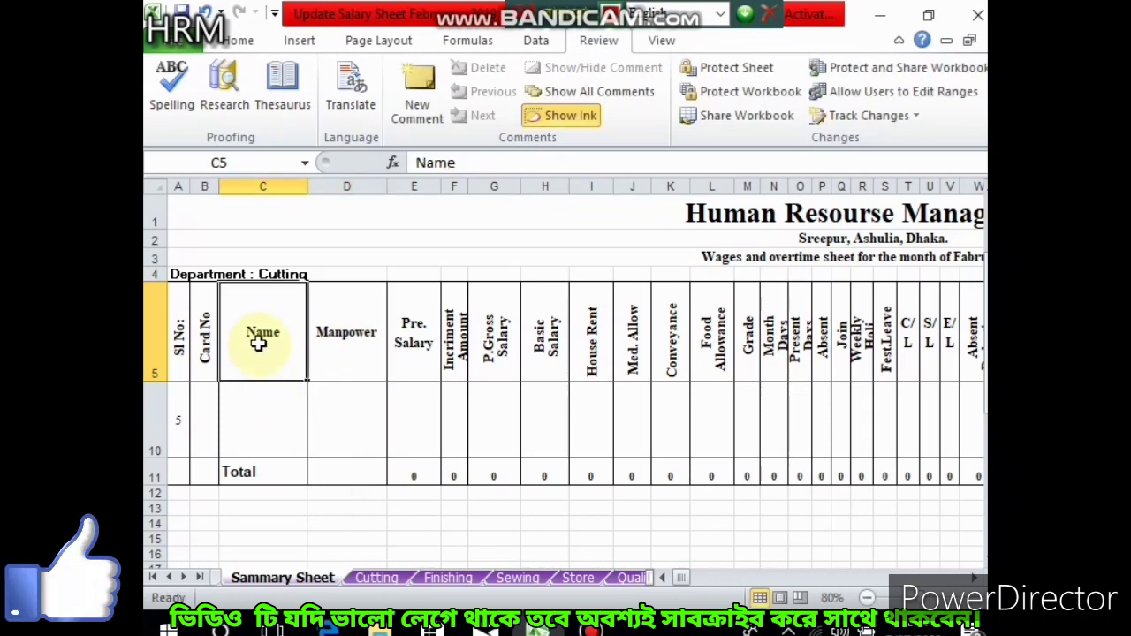
{"action": "type", "text": "D"}
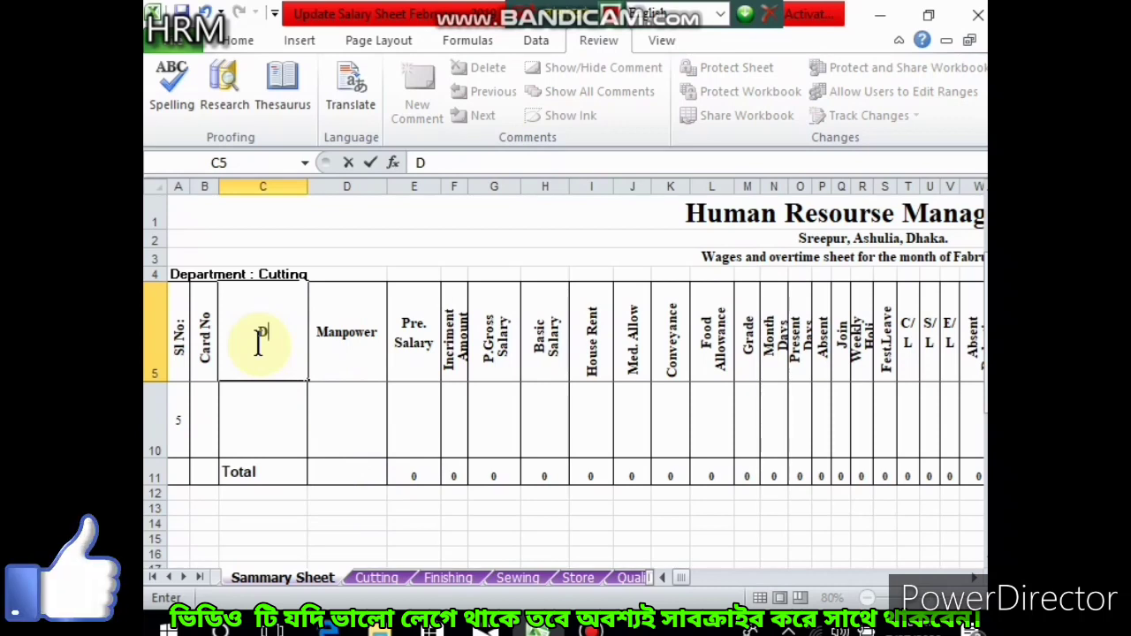
{"action": "type", "text": "epartmen"}
{"action": "type", "text": "tmen"}
{"action": "type", "text": "t"}
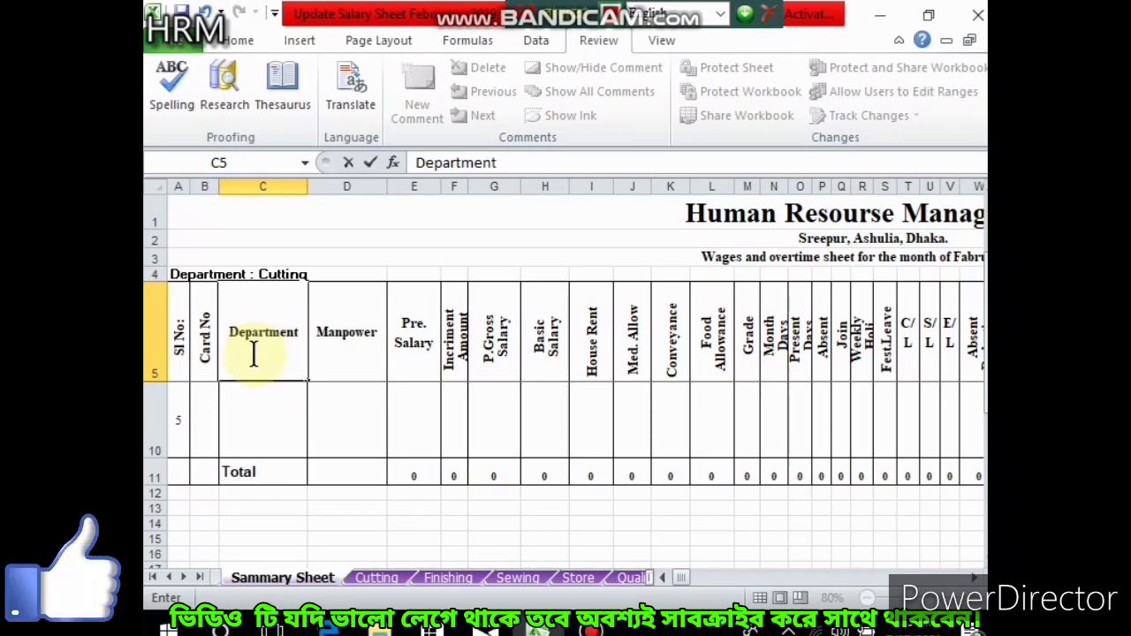
{"action": "left_click", "coordinate": [193, 334]}
- Delete the Card No column B
{"action": "left_click", "coordinate": [206, 187]}
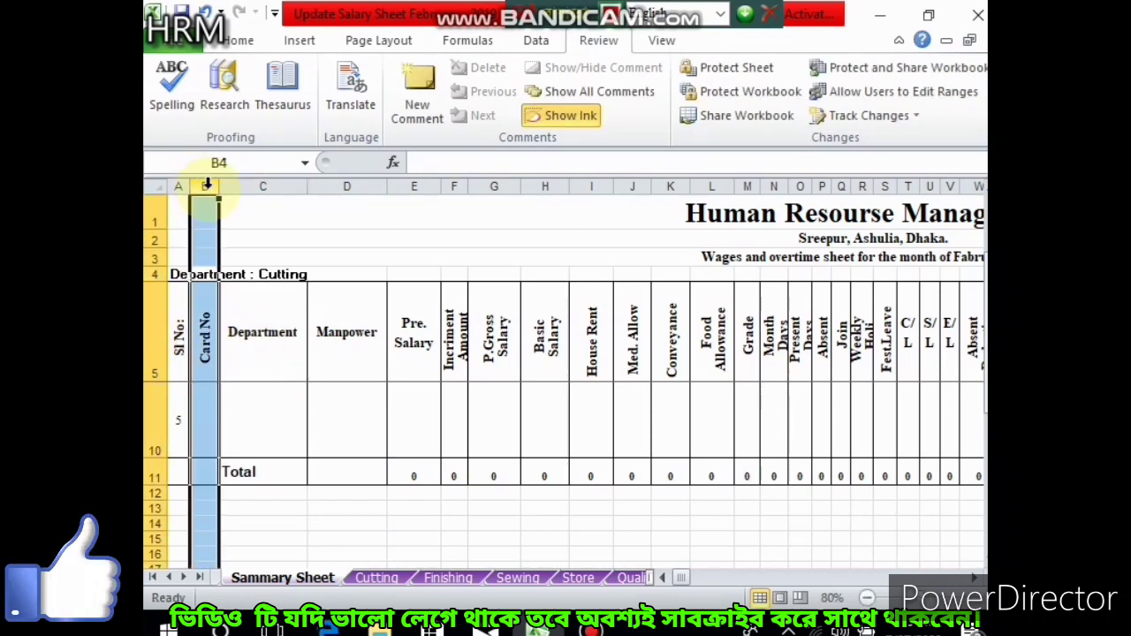
{"action": "right_click", "coordinate": [206, 186]}
{"action": "left_click", "coordinate": [270, 354]}
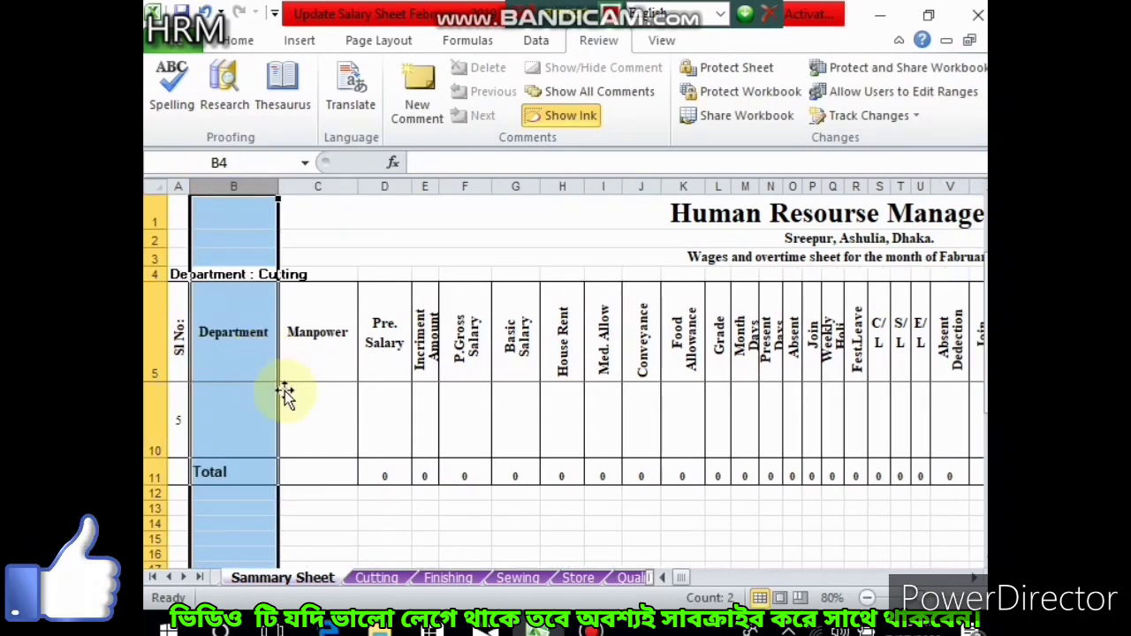
{"action": "left_click", "coordinate": [352, 402]}
{"action": "left_click", "coordinate": [374, 306]}
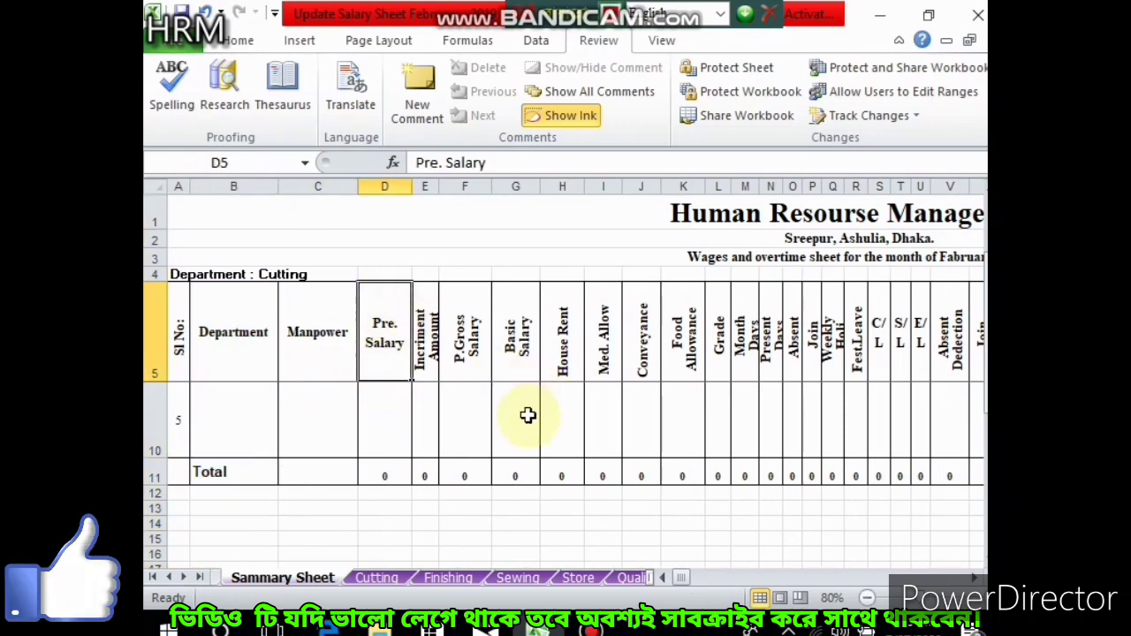
{"action": "left_click_drag", "start_coordinate": [682, 579], "coordinate": [677, 585]}
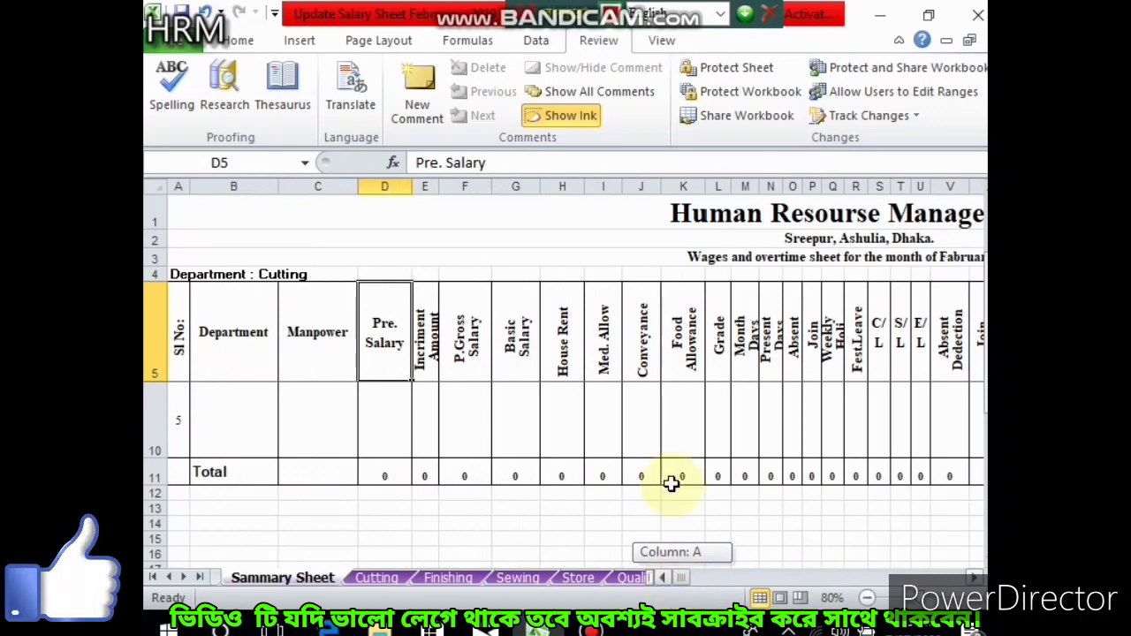
- Insert 'Summary' before 'sheet' in the row 3 title
{"action": "left_click", "coordinate": [703, 254]}
{"action": "double_click", "coordinate": [703, 256]}
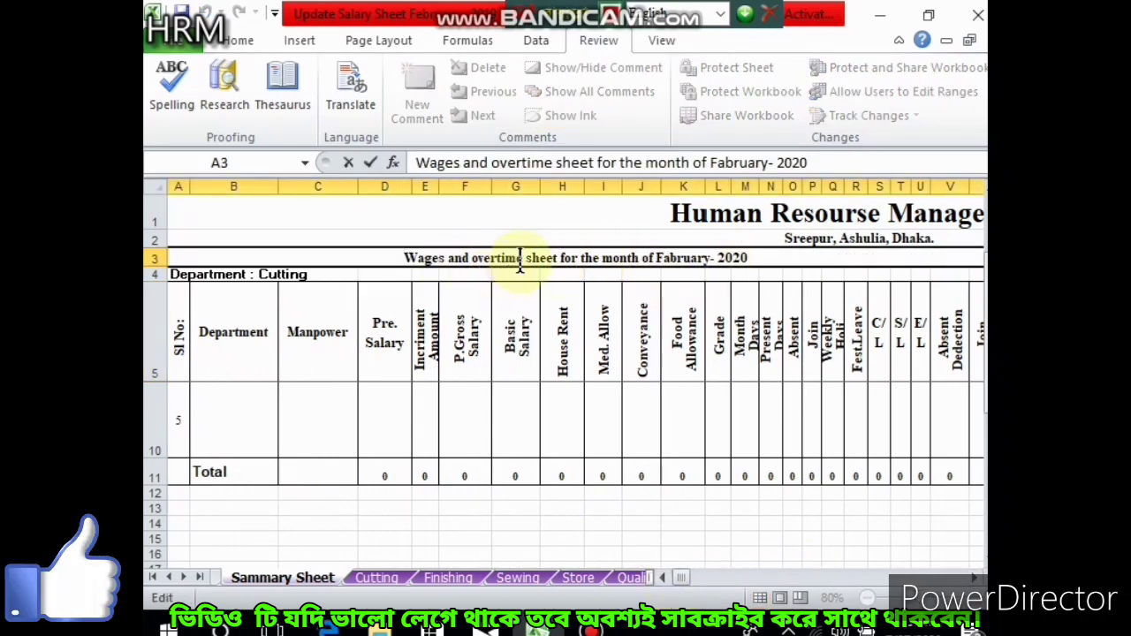
{"action": "left_click", "coordinate": [526, 258]}
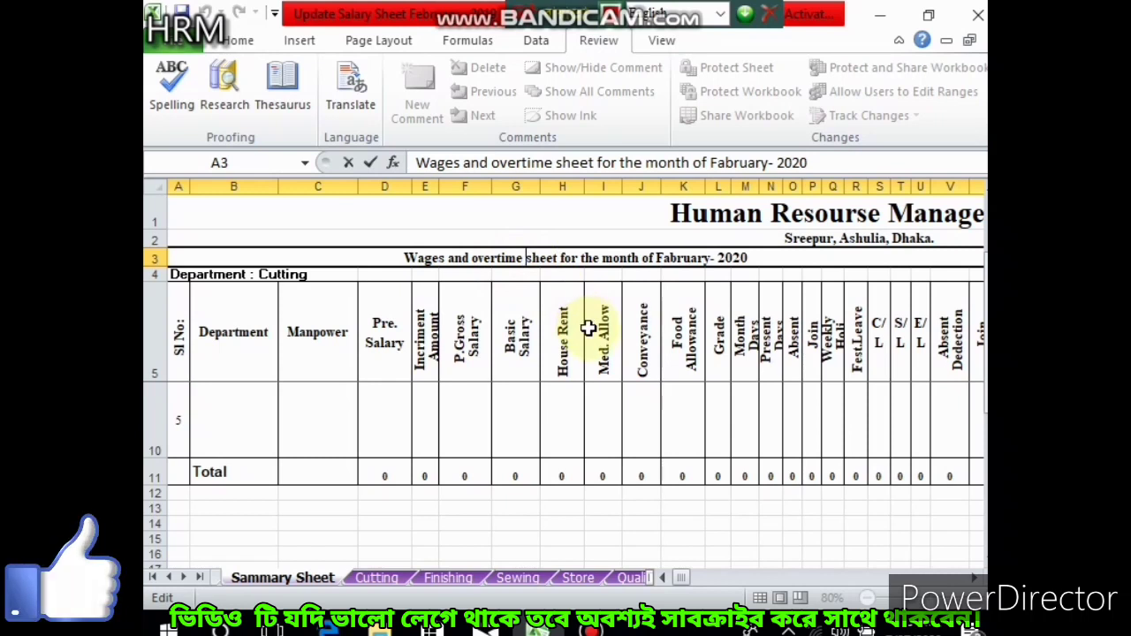
{"action": "type", "text": "Su"}
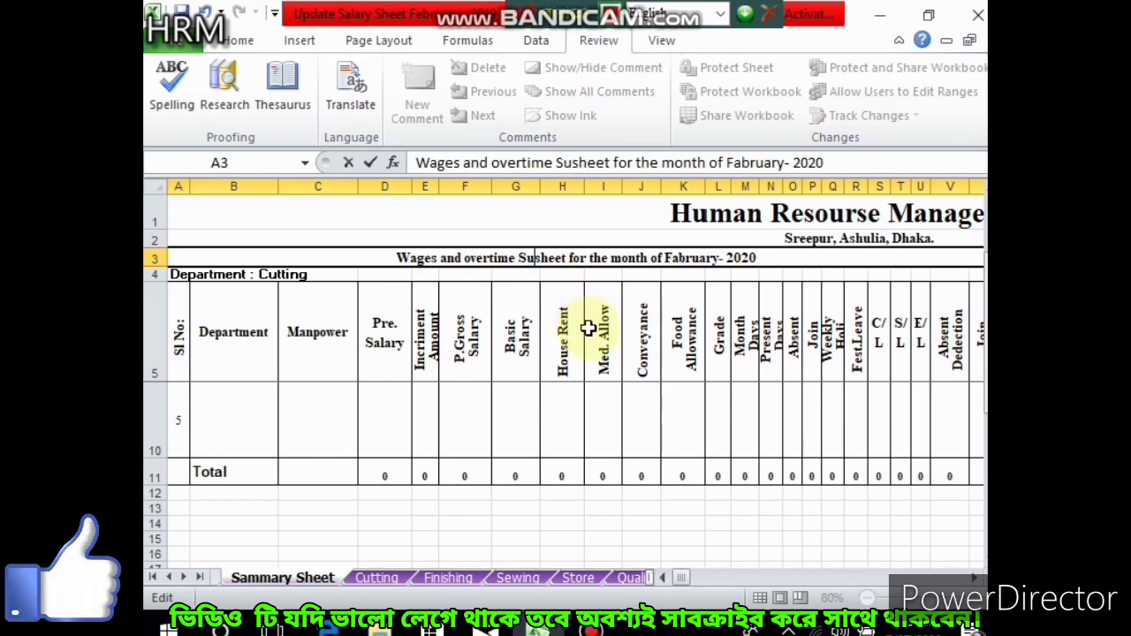
{"action": "type", "text": "mmary"}
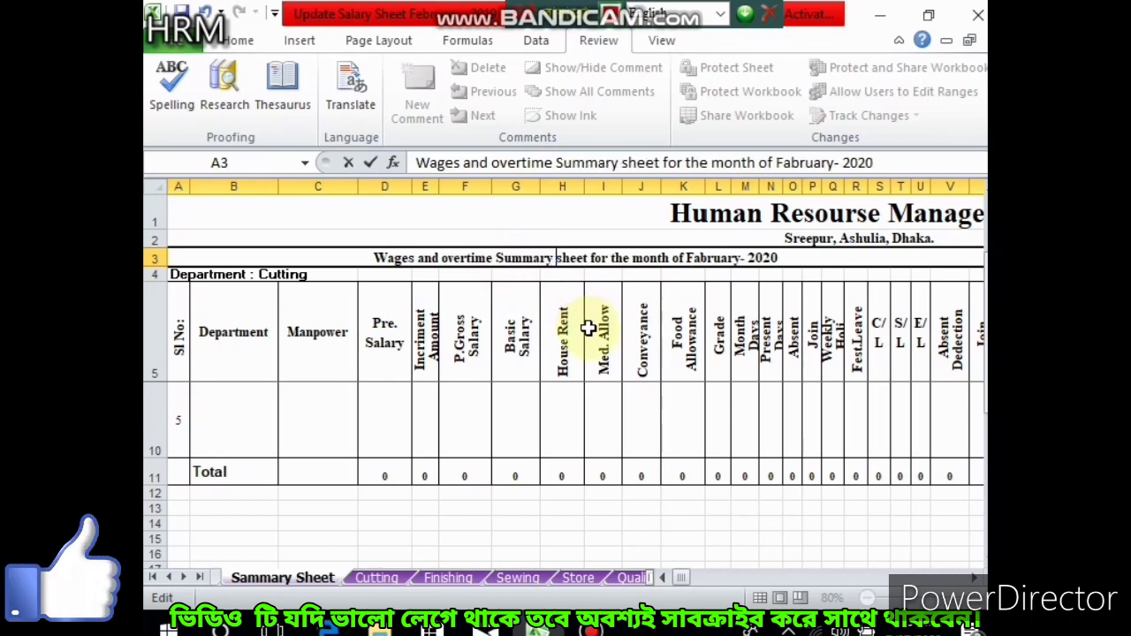
{"action": "left_click", "coordinate": [770, 345]}
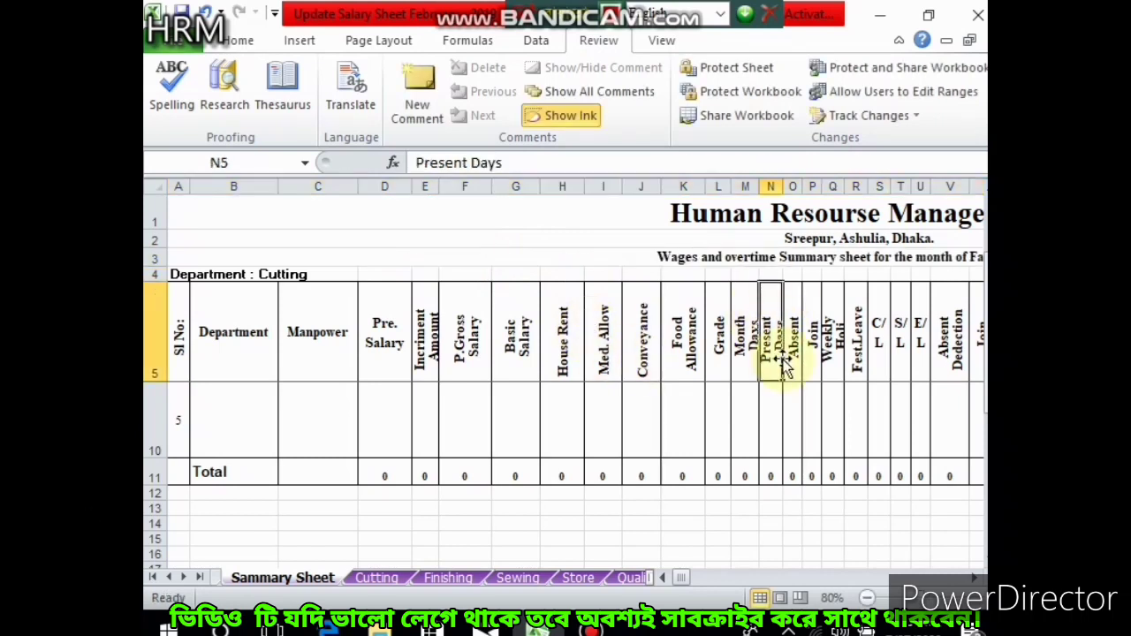
{"action": "left_click", "coordinate": [694, 539]}
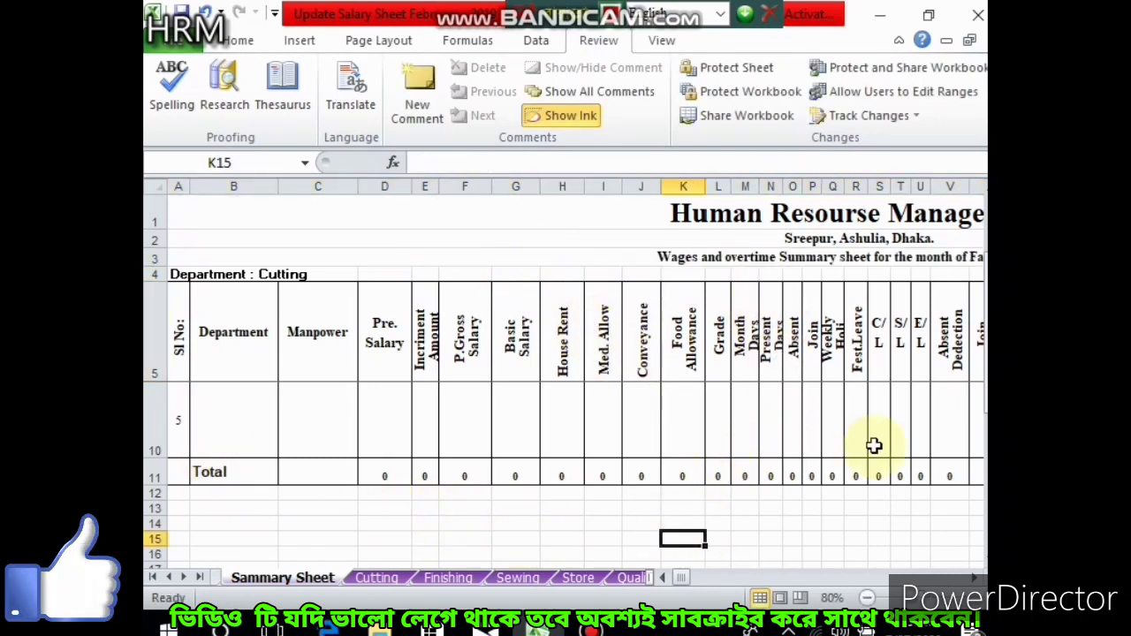
- Copy the five department names in A1:A5 on Sheet3
{"action": "left_click_drag", "start_coordinate": [982, 309], "coordinate": [981, 287]}
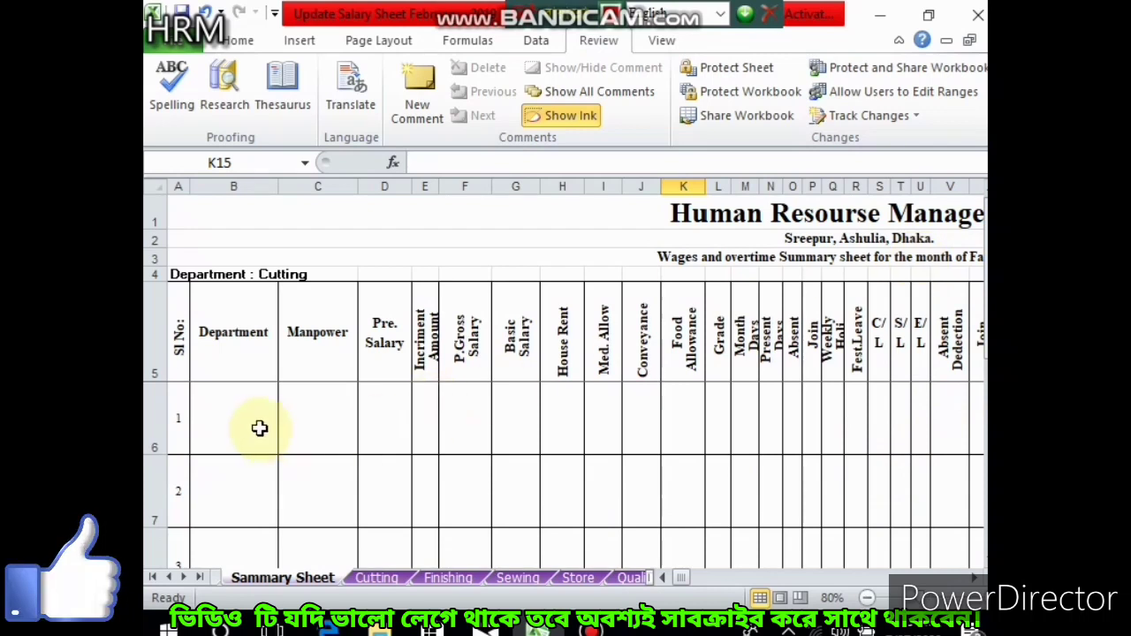
{"action": "left_click", "coordinate": [207, 422]}
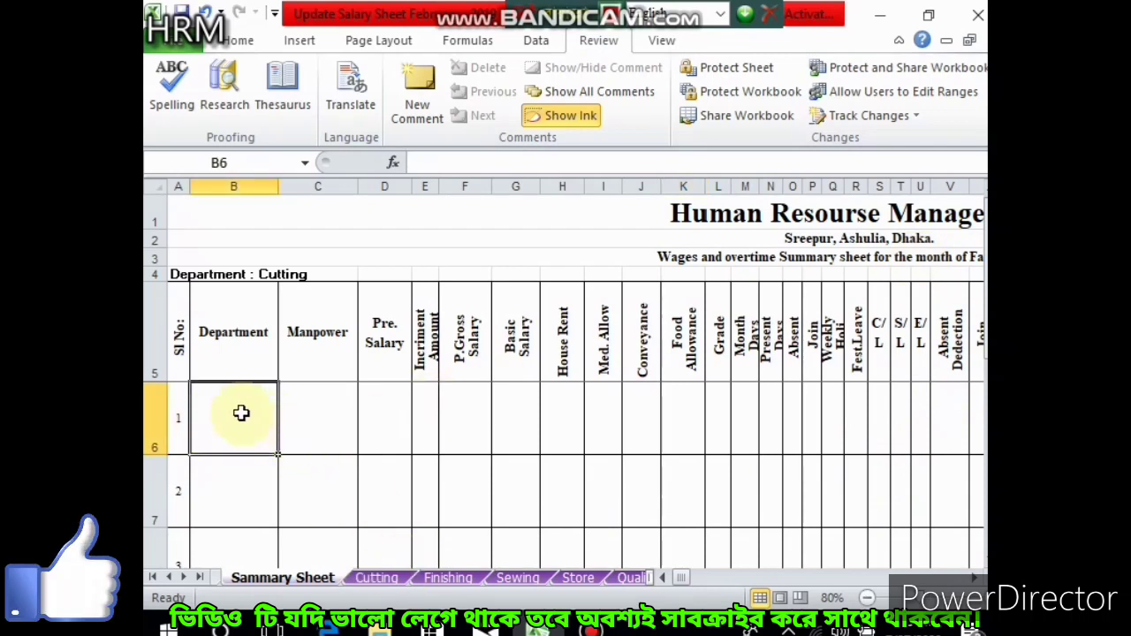
{"action": "left_click", "coordinate": [152, 579]}
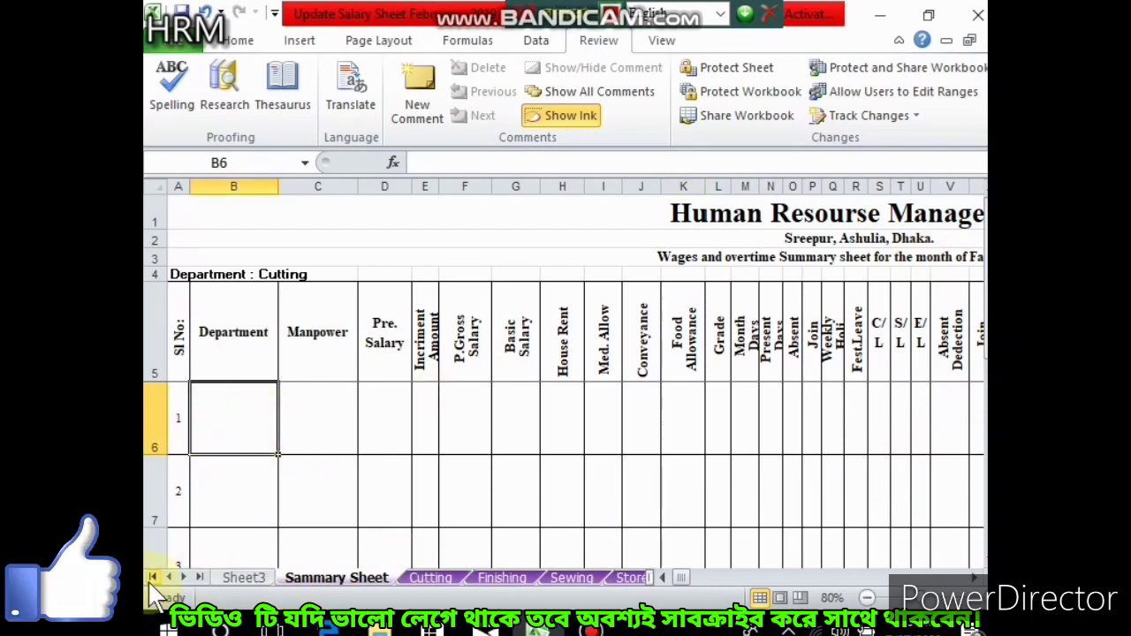
{"action": "left_click", "coordinate": [240, 578]}
{"action": "left_click_drag", "start_coordinate": [202, 206], "coordinate": [217, 278]}
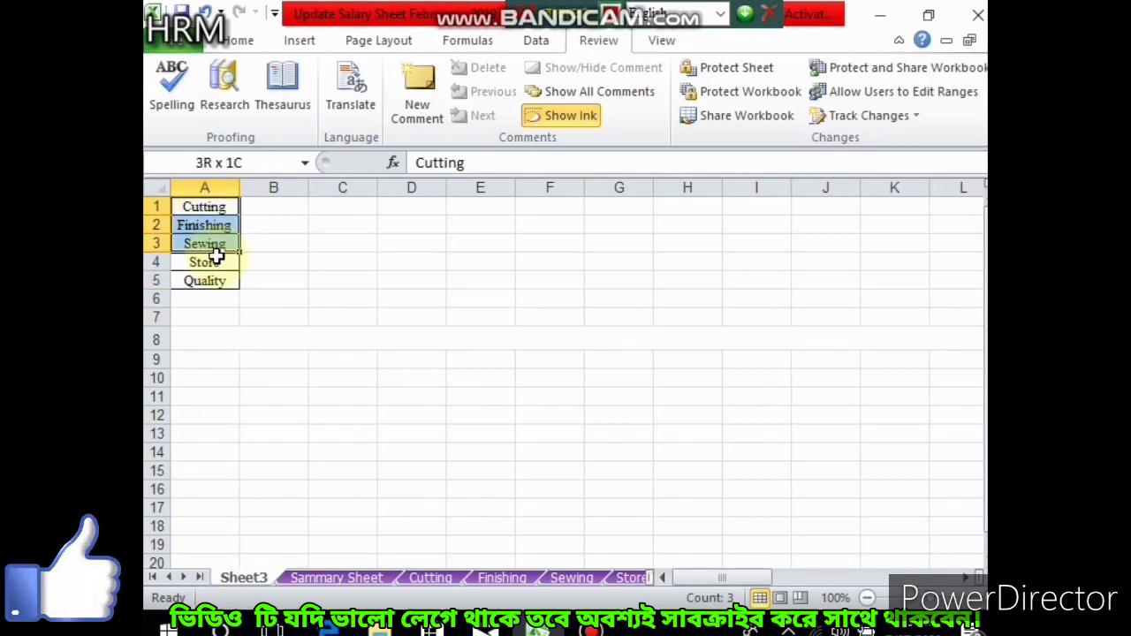
{"action": "right_click", "coordinate": [217, 276]}
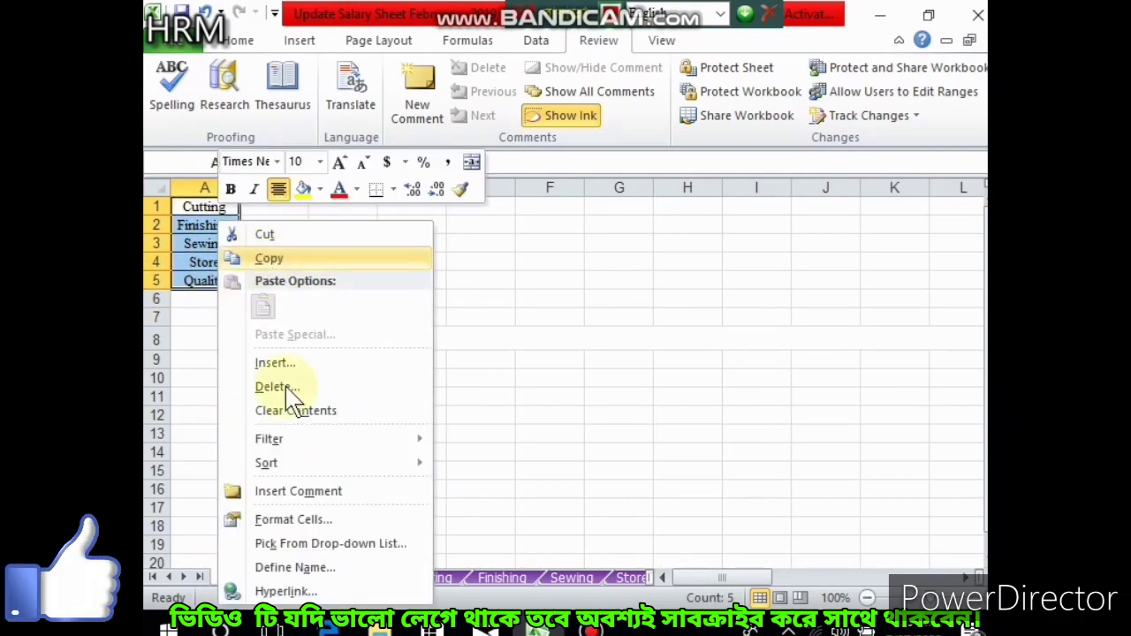
{"action": "left_click", "coordinate": [271, 255]}
- Paste the department names into the Sammary Sheet starting at B6
{"action": "left_click", "coordinate": [327, 579]}
{"action": "right_click", "coordinate": [240, 402]}
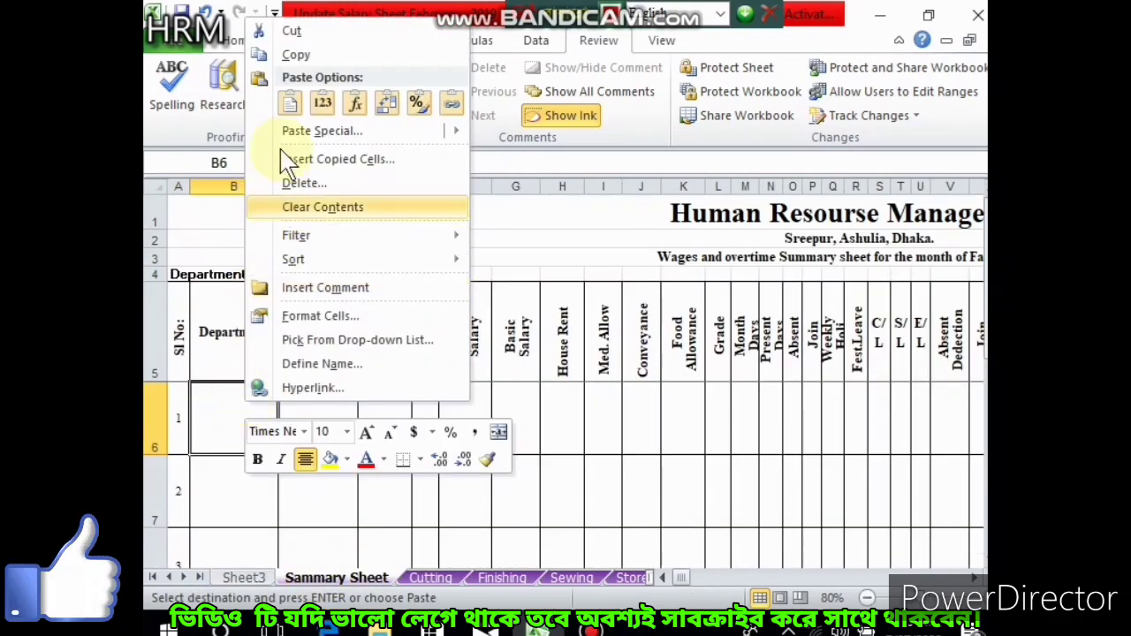
{"action": "left_click", "coordinate": [291, 104]}
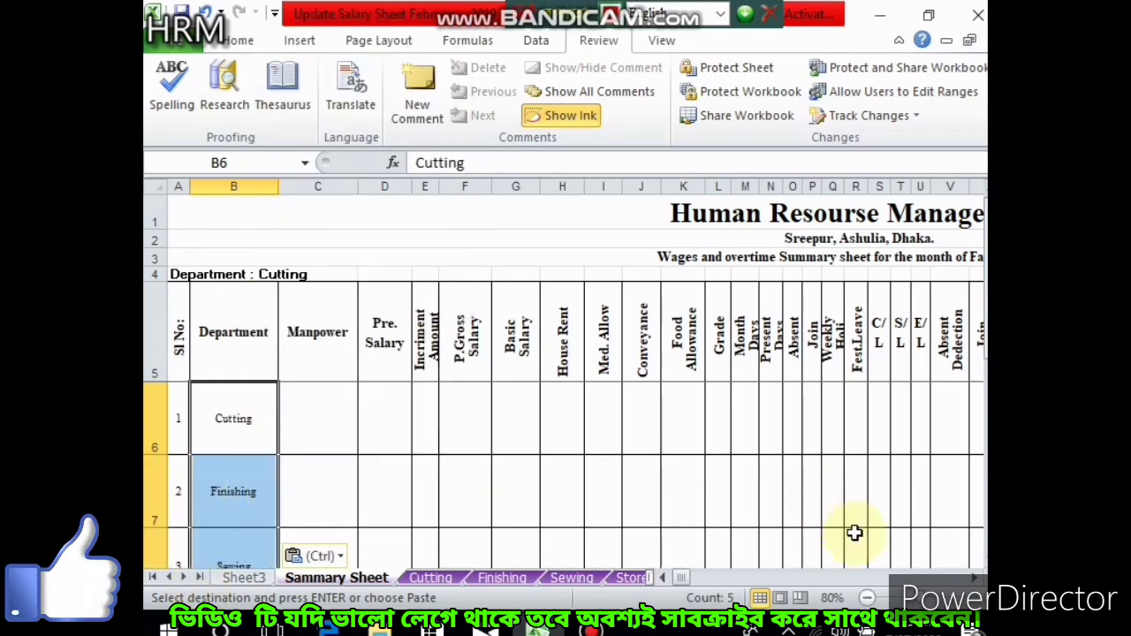
{"action": "left_click", "coordinate": [979, 562]}
{"action": "left_click", "coordinate": [979, 562]}
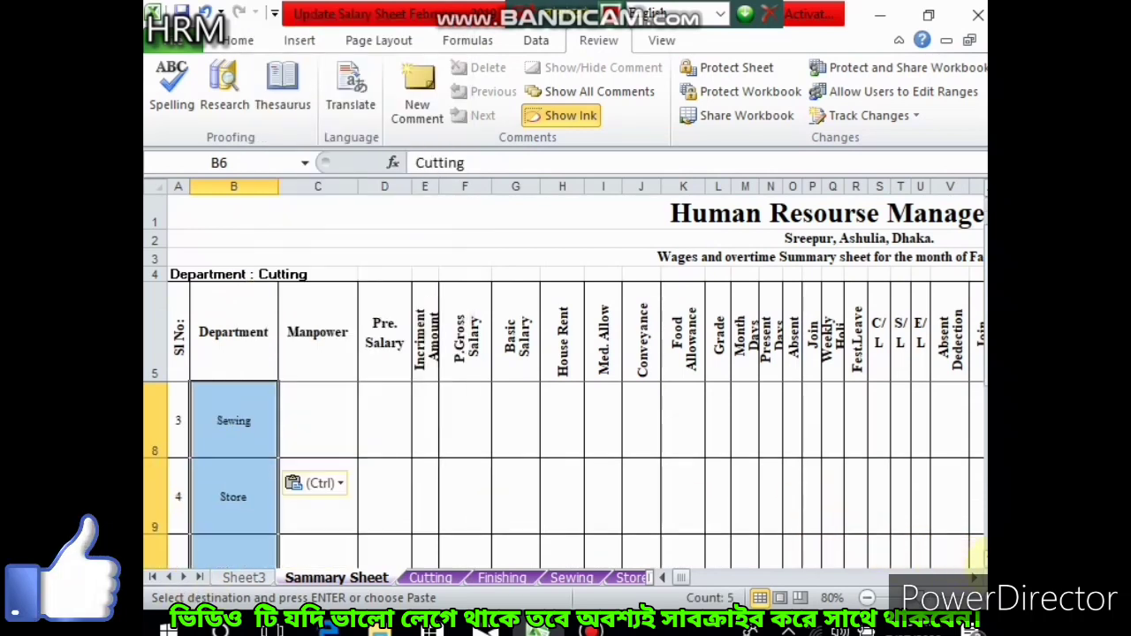
{"action": "left_click", "coordinate": [979, 562]}
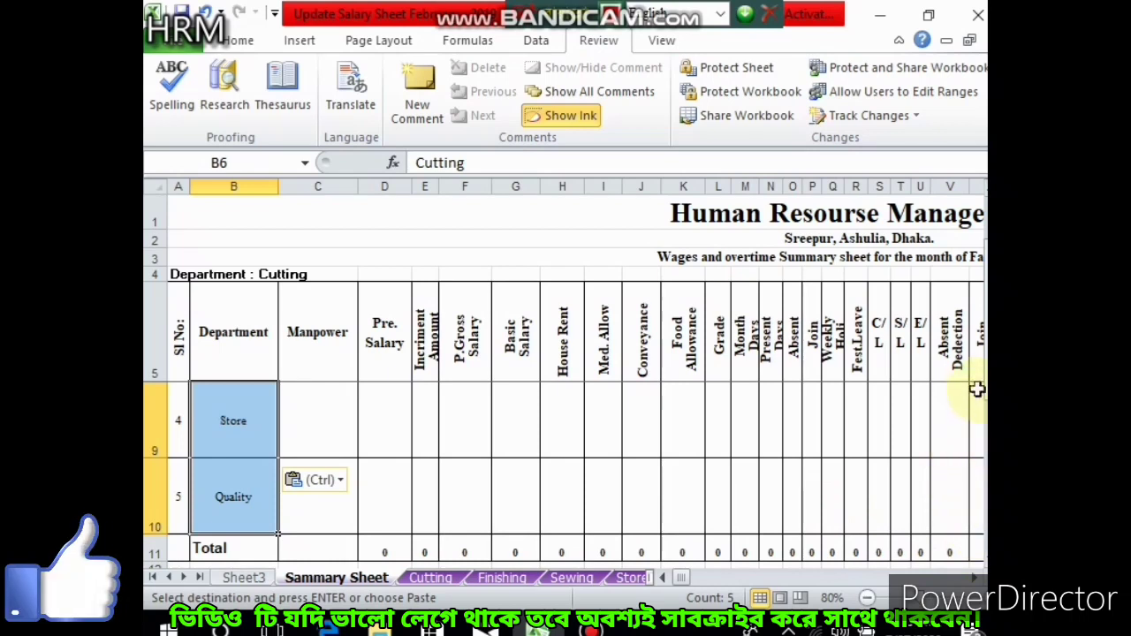
{"action": "left_click_drag", "start_coordinate": [985, 388], "coordinate": [985, 380]}
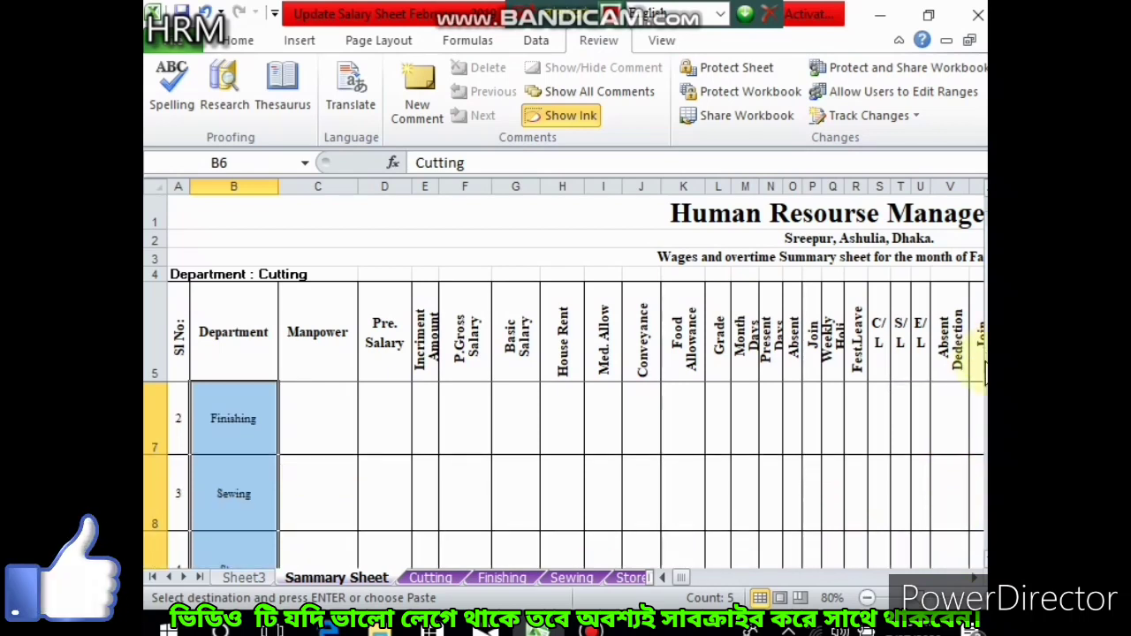
- Link Manpower cell C7 to Cutting!A31 and clear its formula warning
{"action": "left_click", "coordinate": [321, 413]}
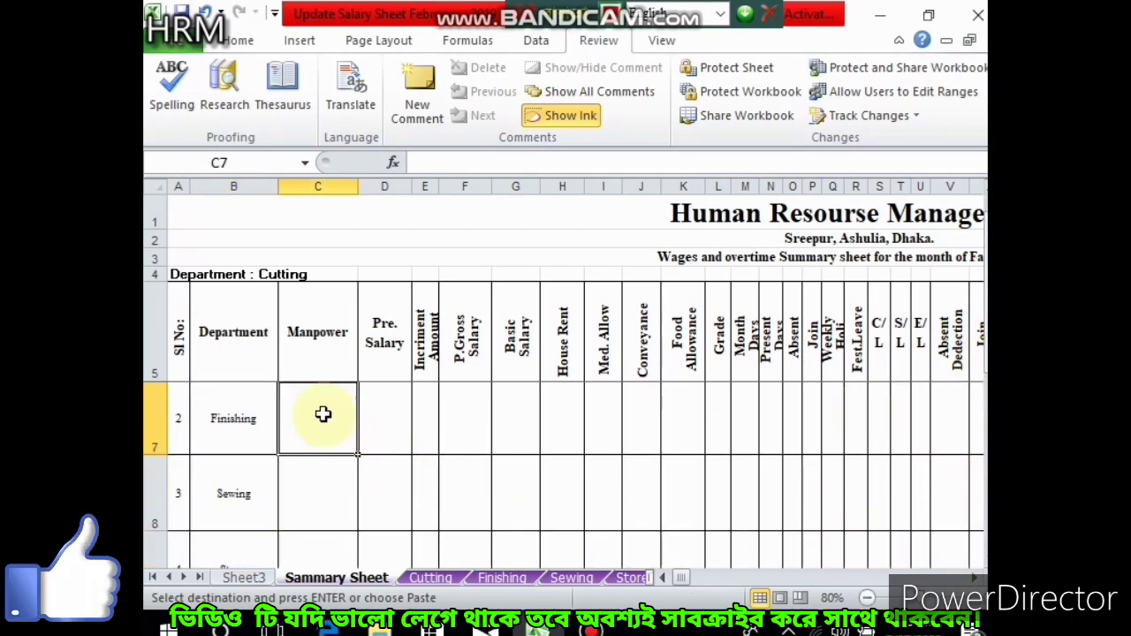
{"action": "type", "text": "="}
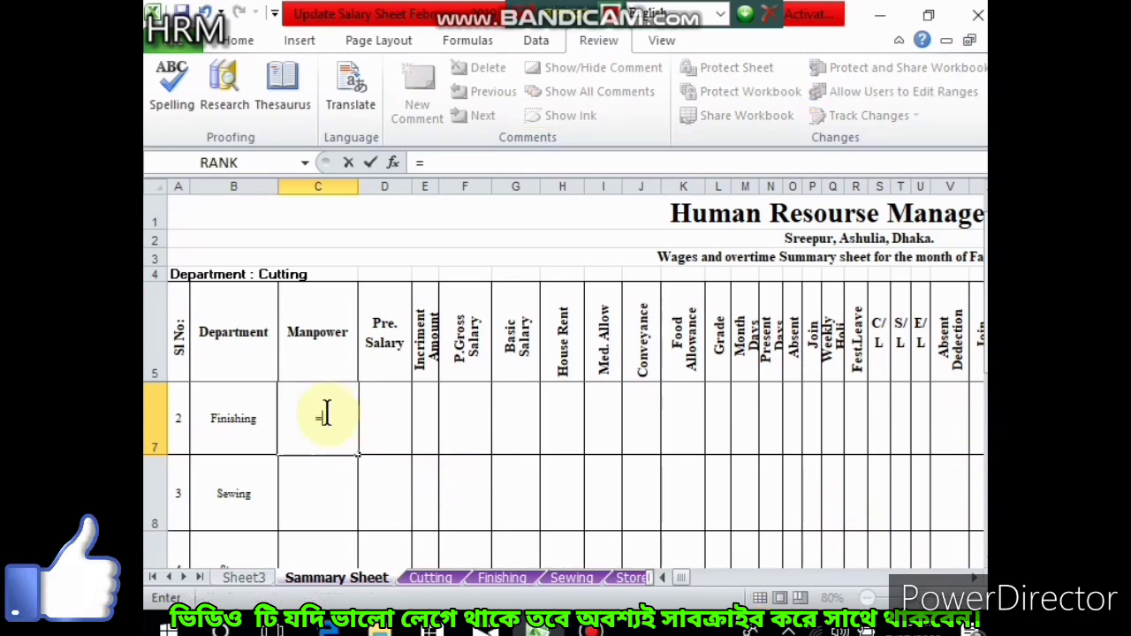
{"action": "left_click", "coordinate": [428, 579]}
{"action": "left_click", "coordinate": [178, 491]}
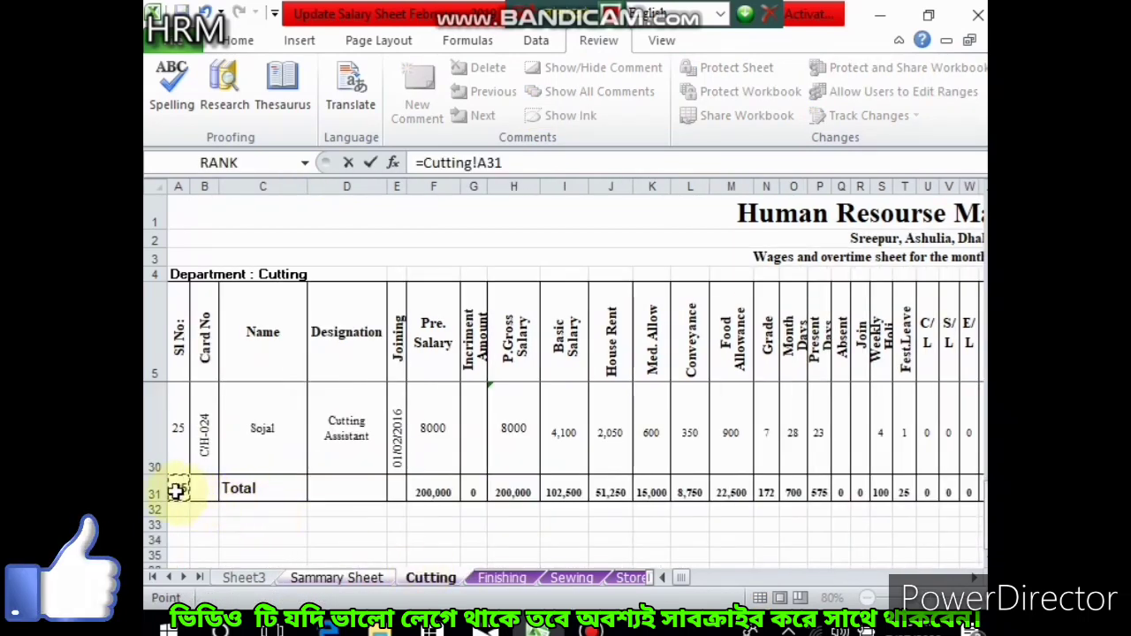
{"action": "key", "text": "Return"}
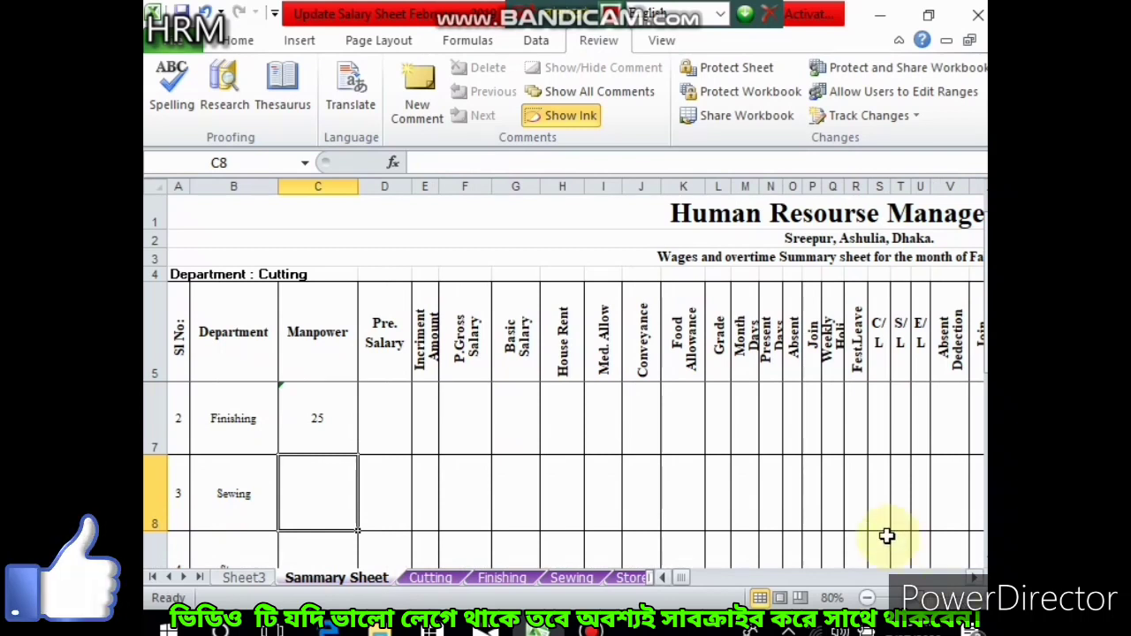
{"action": "left_click", "coordinate": [296, 417]}
{"action": "left_click", "coordinate": [254, 398]}
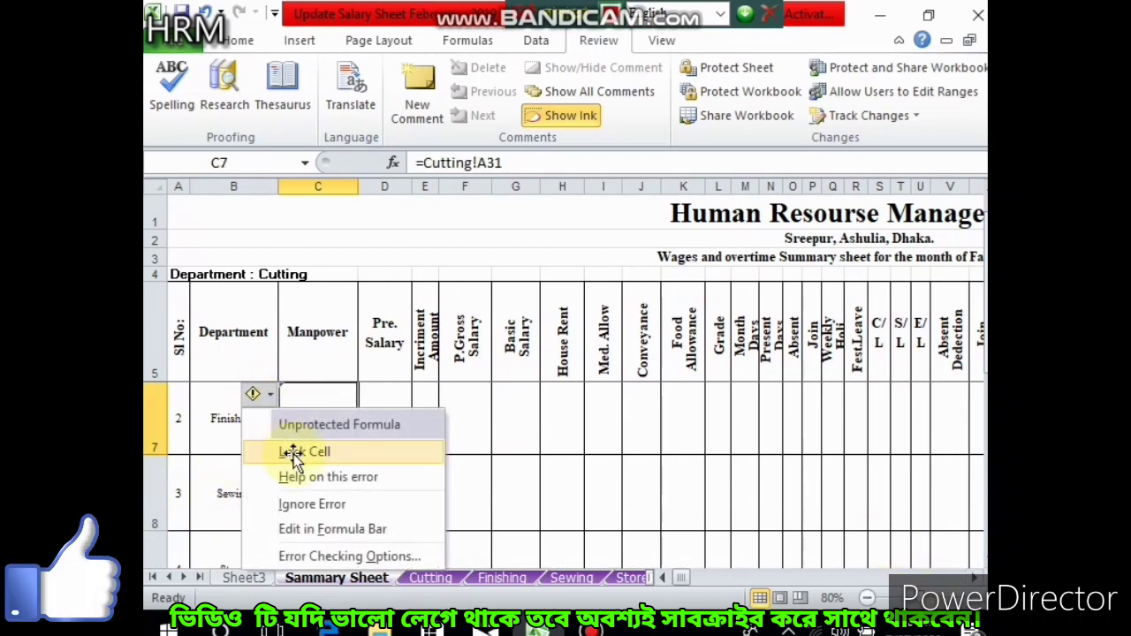
{"action": "left_click", "coordinate": [285, 451]}
{"action": "left_click", "coordinate": [320, 479]}
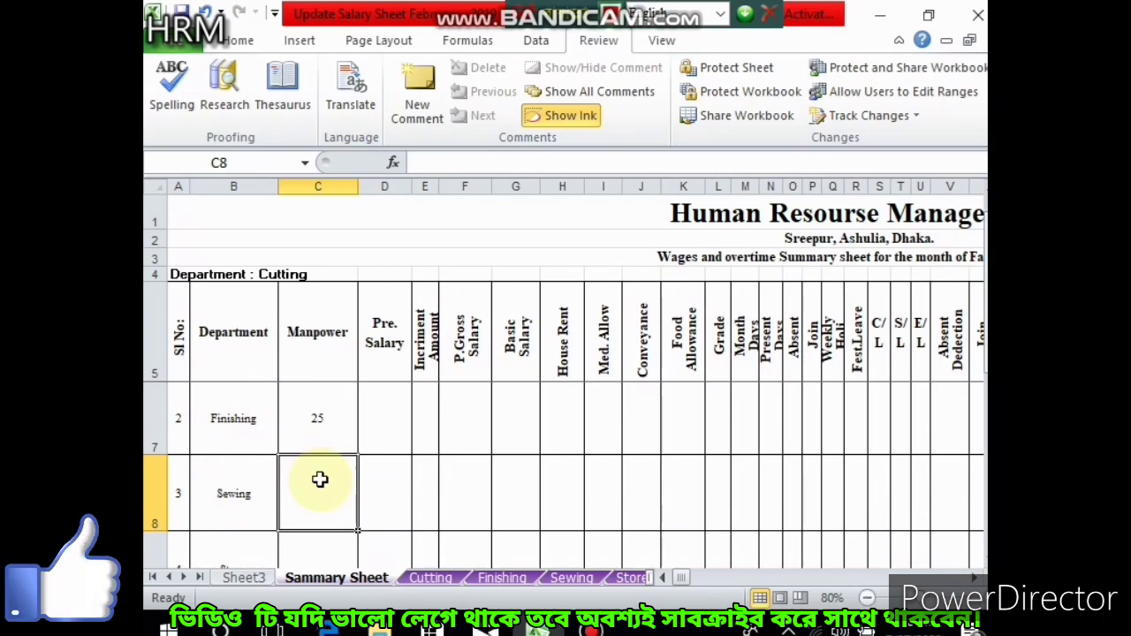
- Link C8 to the Finishing sheet's headcount and dismiss its formula warning
{"action": "type", "text": "="}
{"action": "left_click", "coordinate": [502, 578]}
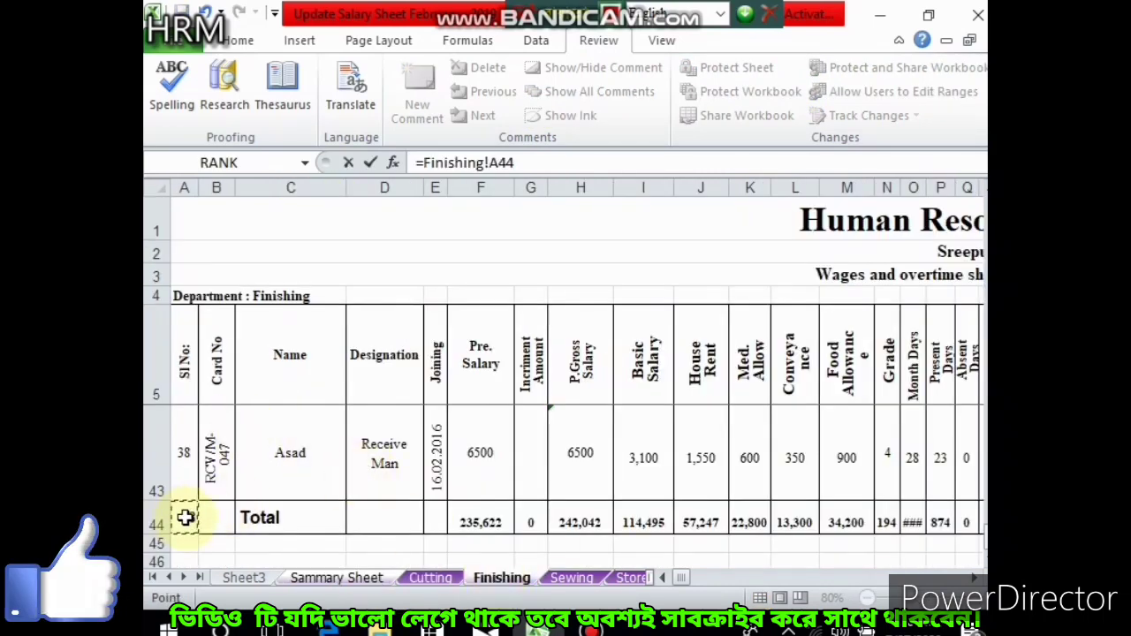
{"action": "key", "text": "Return"}
{"action": "left_click", "coordinate": [319, 412]}
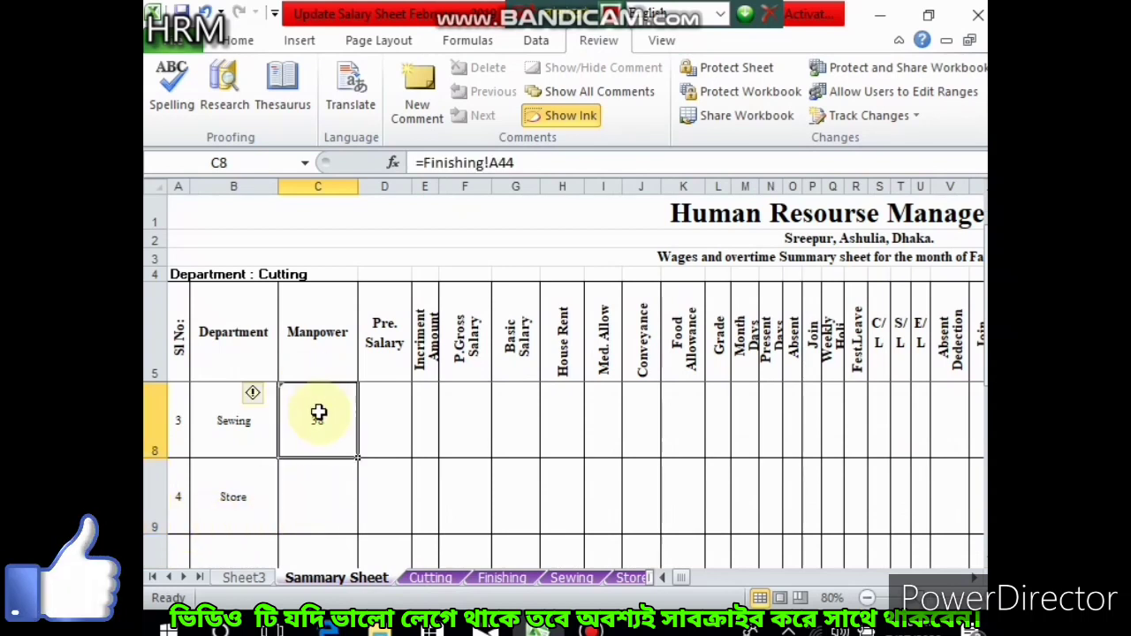
{"action": "left_click", "coordinate": [256, 400]}
{"action": "left_click", "coordinate": [294, 449]}
{"action": "left_click", "coordinate": [305, 481]}
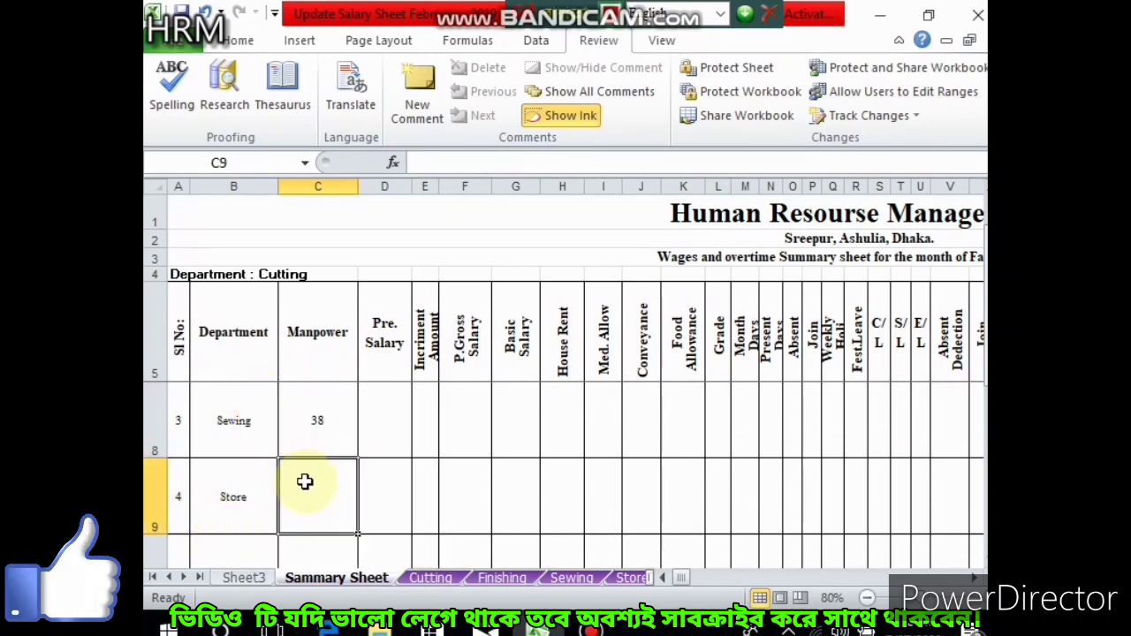
{"action": "type", "text": "="}
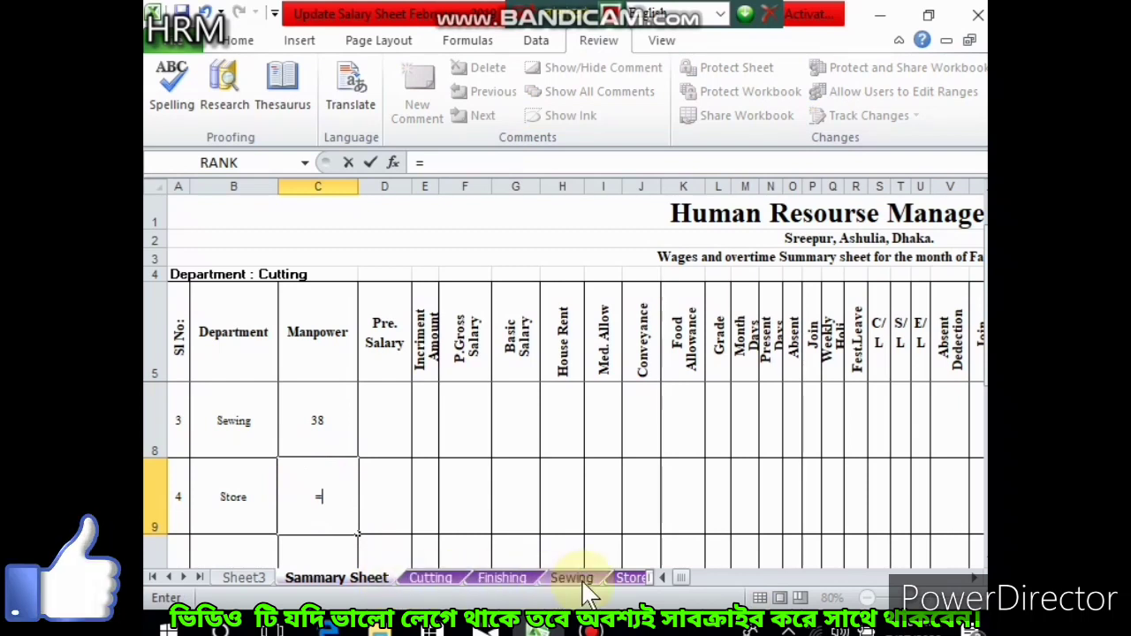
{"action": "key", "text": "BackSpace"}
- Move the two Manpower formulas from C7:C8 up into C6:C7
{"action": "left_click_drag", "start_coordinate": [979, 353], "coordinate": [974, 329]}
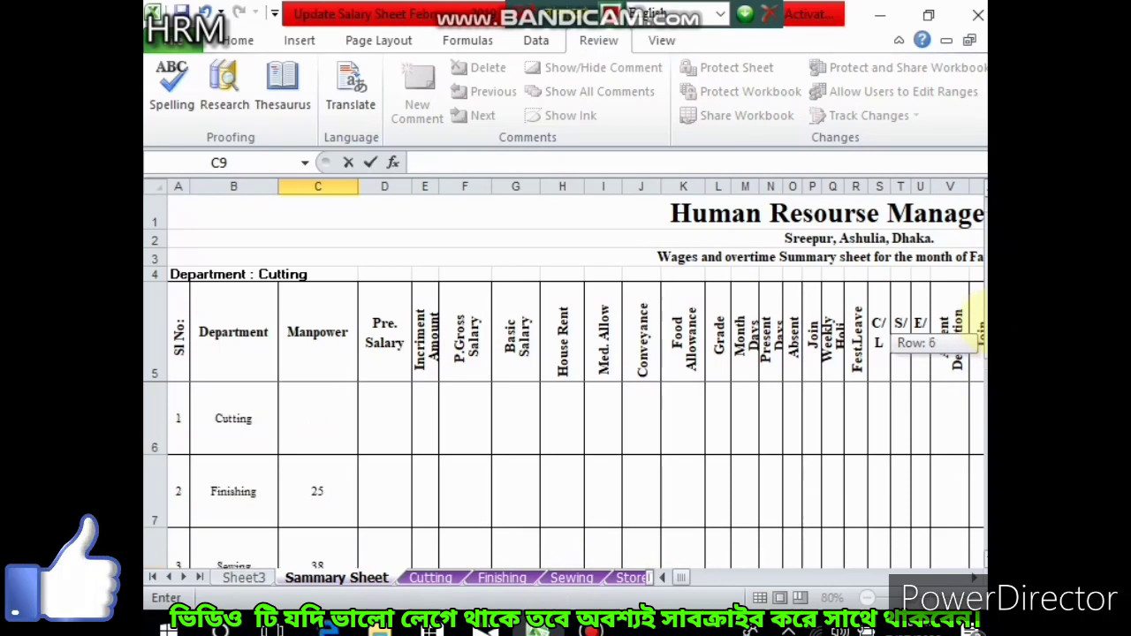
{"action": "left_click_drag", "start_coordinate": [328, 504], "coordinate": [329, 554]}
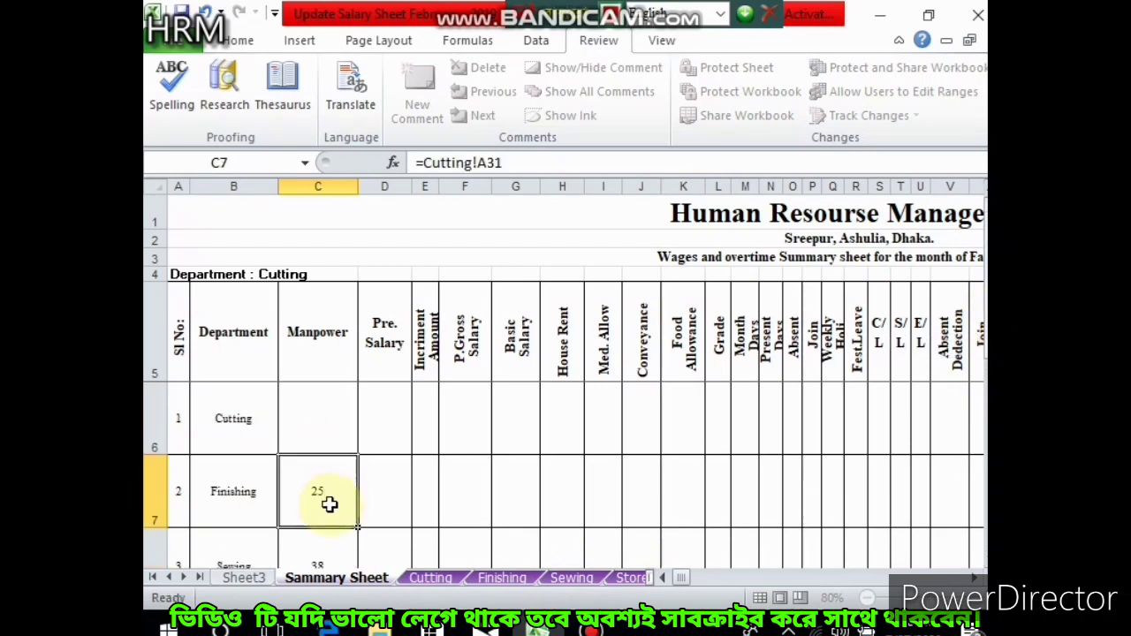
{"action": "right_click", "coordinate": [329, 554]}
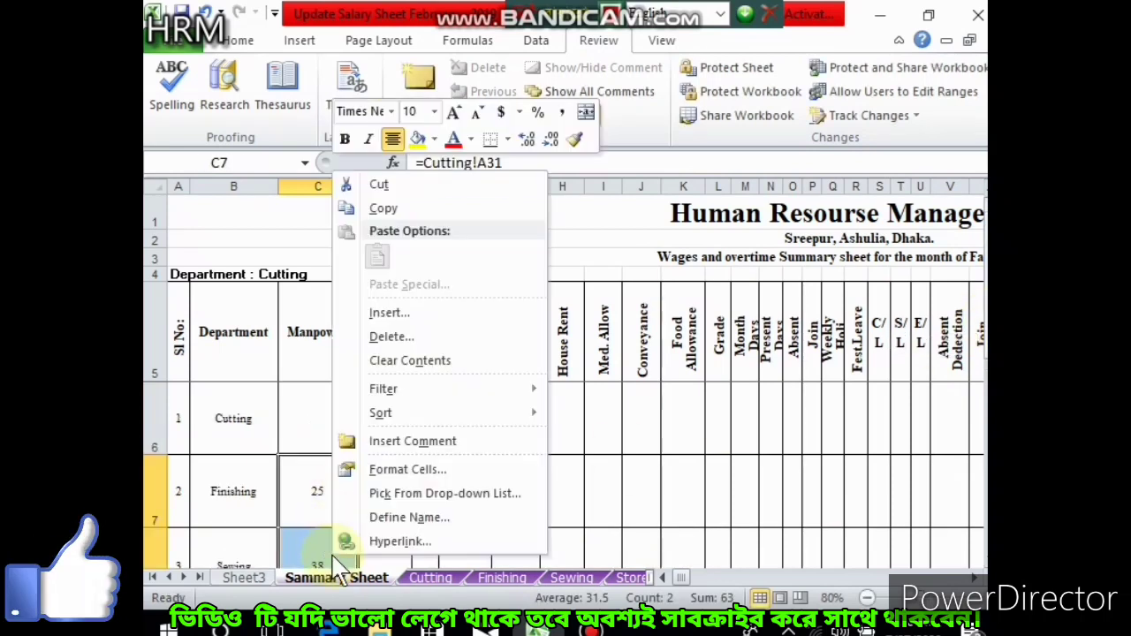
{"action": "left_click", "coordinate": [378, 185]}
{"action": "right_click", "coordinate": [309, 389]}
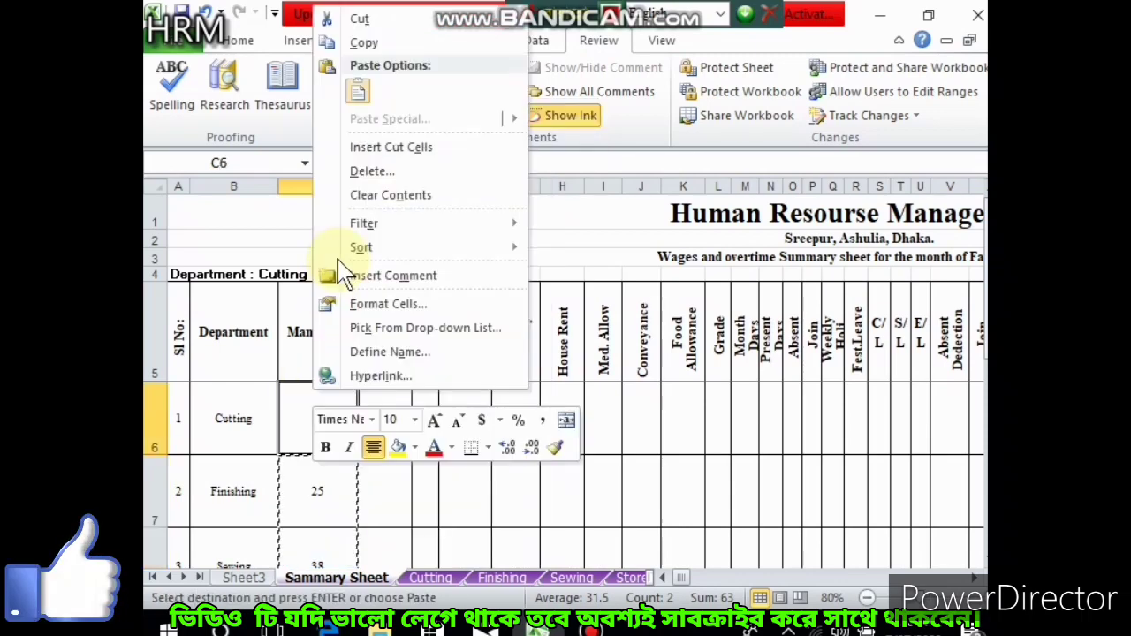
{"action": "left_click", "coordinate": [358, 95]}
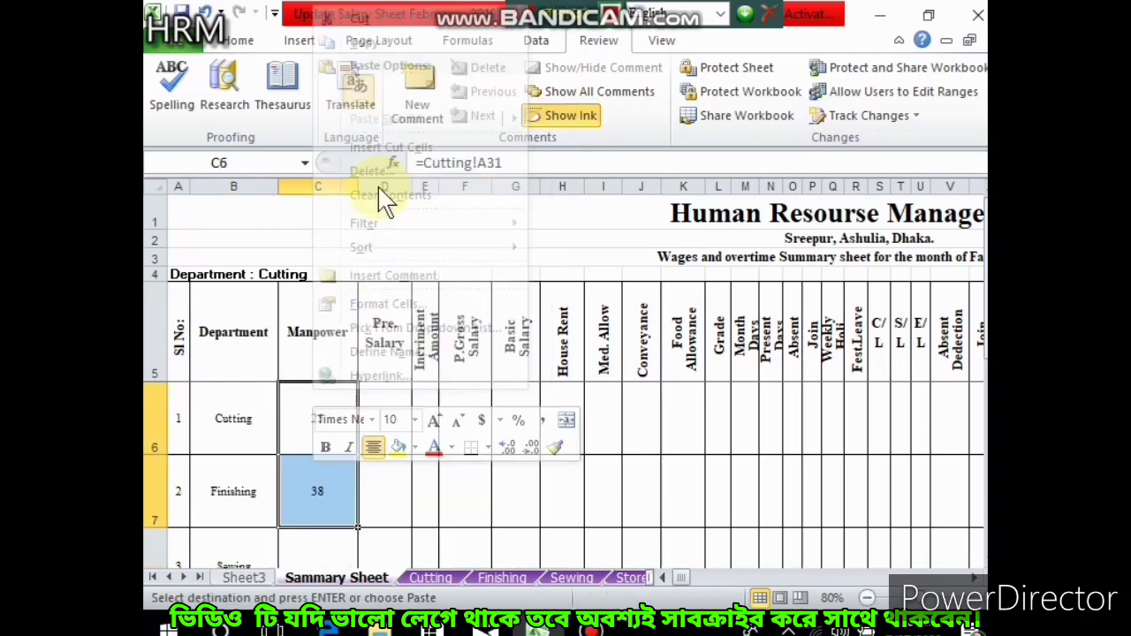
{"action": "scroll", "coordinate": [423, 450], "scroll_direction": "down", "scroll_amount": 2}
- Link the Sewing row's Manpower cell to Sewing!A169, showing 163
{"action": "left_click", "coordinate": [310, 429]}
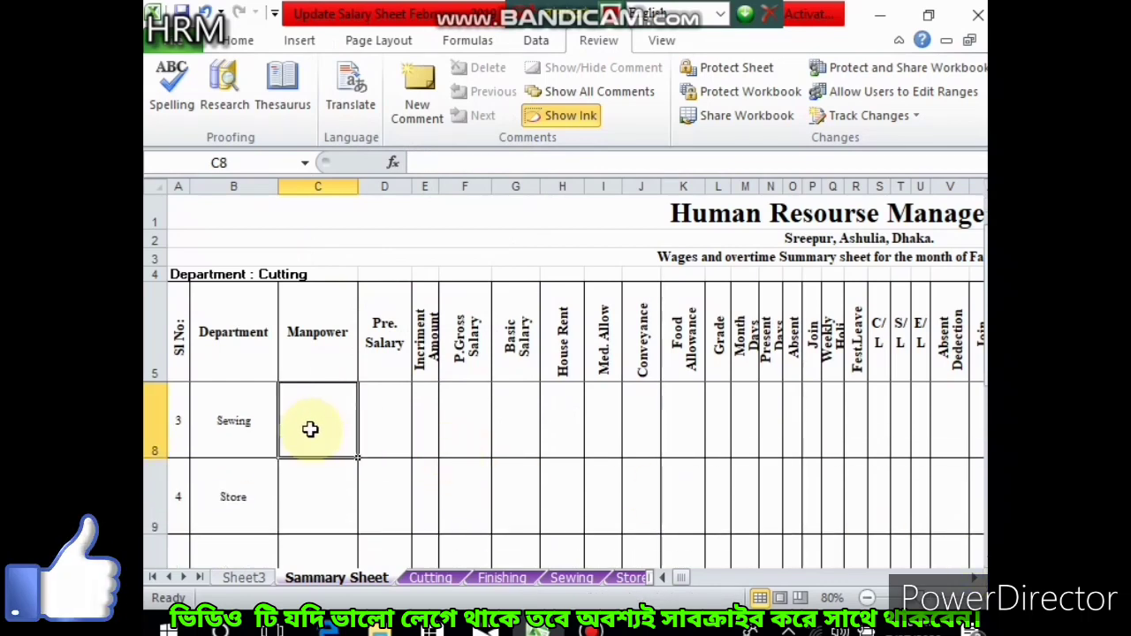
{"action": "type", "text": "="}
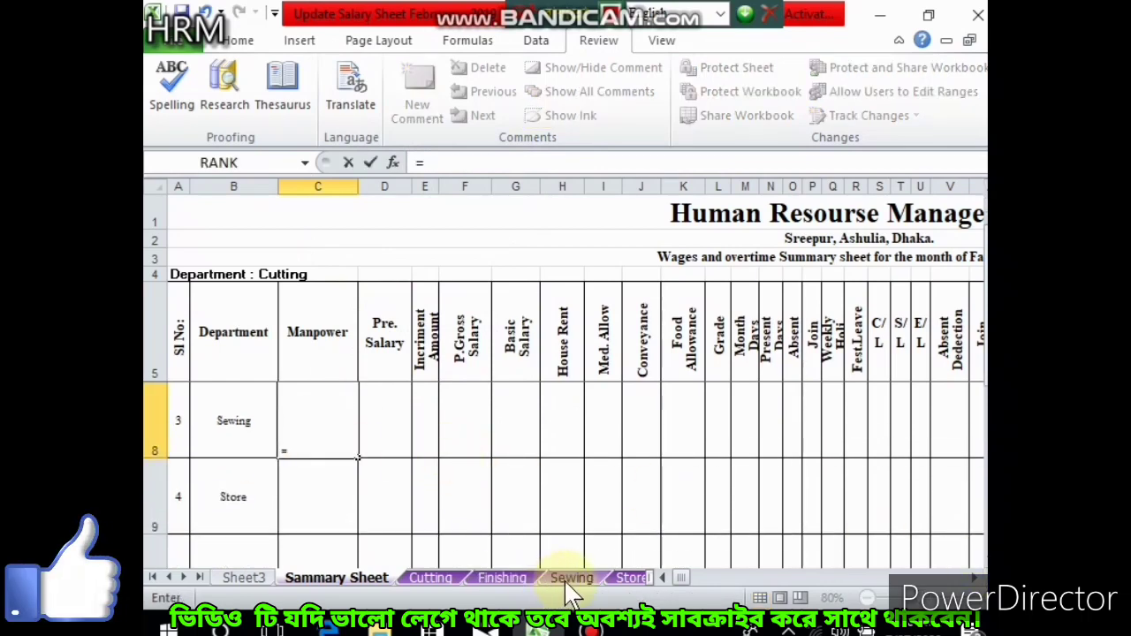
{"action": "left_click", "coordinate": [571, 577]}
{"action": "left_click", "coordinate": [193, 519]}
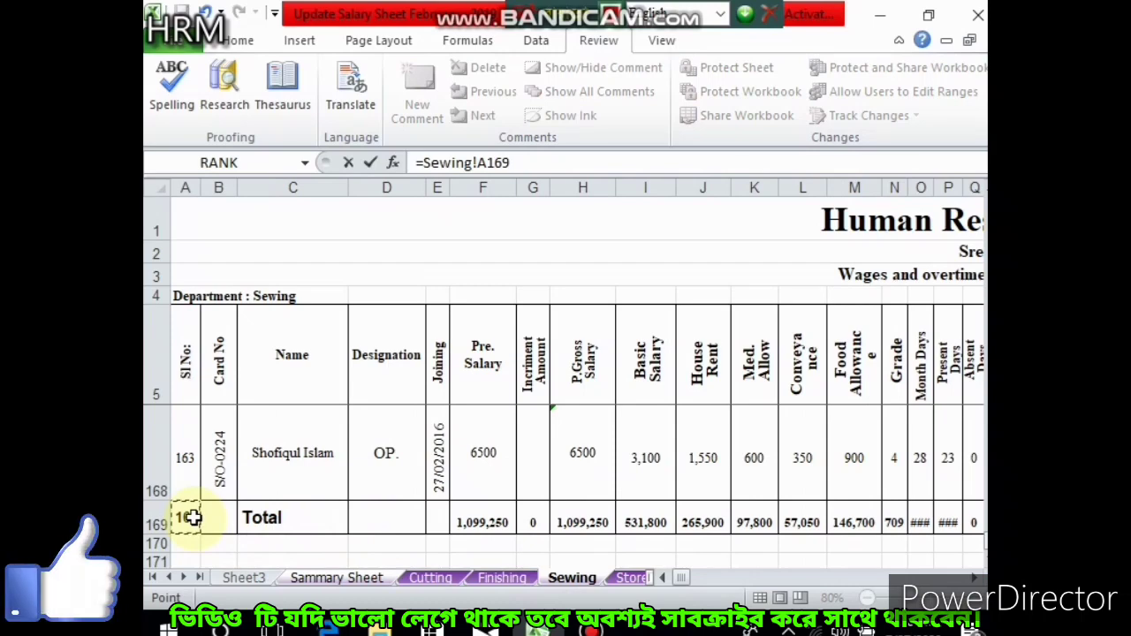
{"action": "key", "text": "Return"}
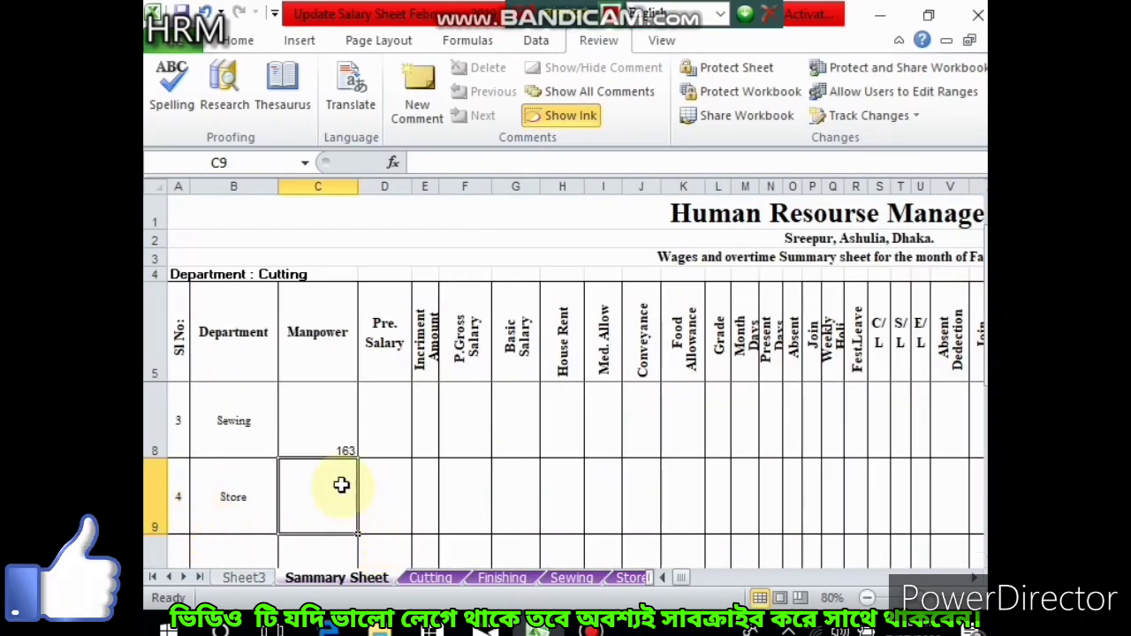
{"action": "left_click", "coordinate": [341, 436]}
- Link the Store row's Manpower cell to Store!A19, showing 13
{"action": "left_click", "coordinate": [332, 505]}
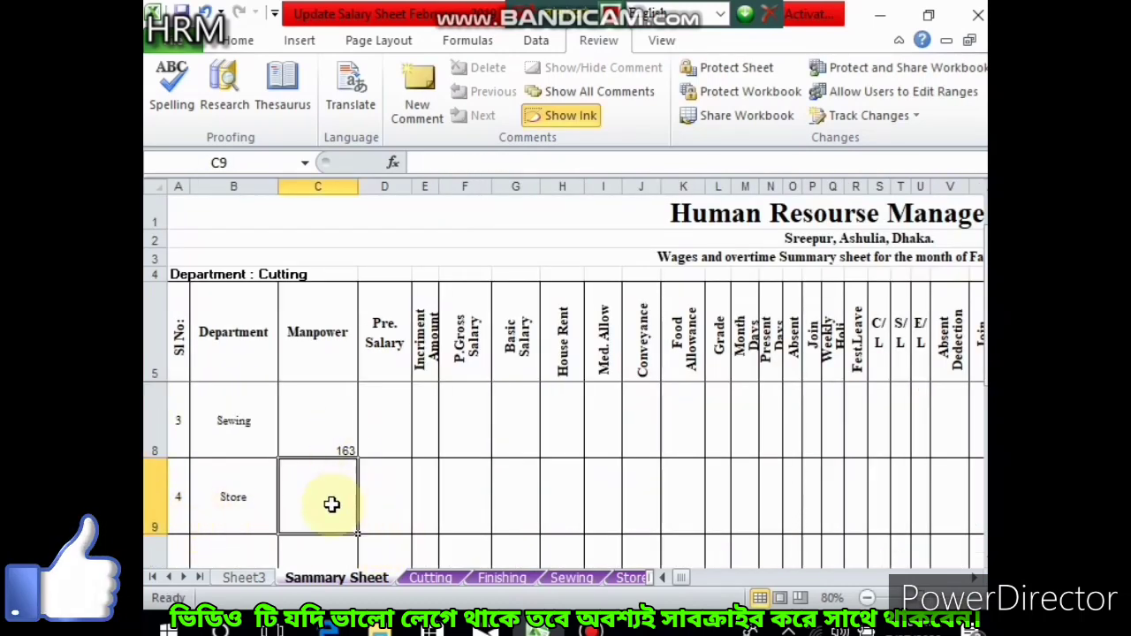
{"action": "type", "text": "="}
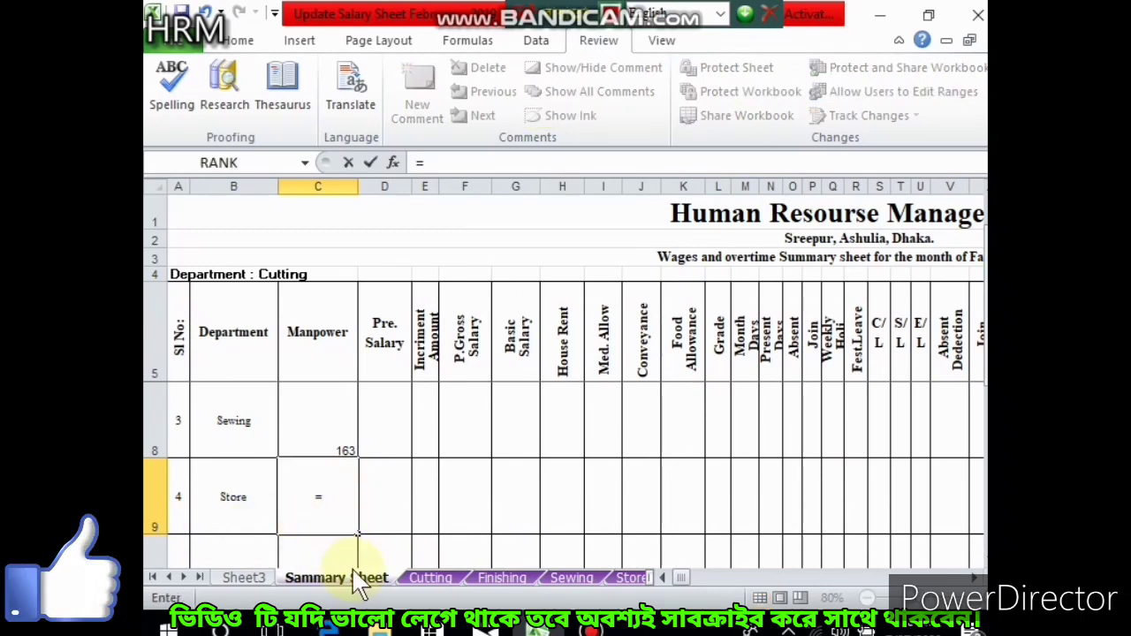
{"action": "left_click", "coordinate": [631, 578]}
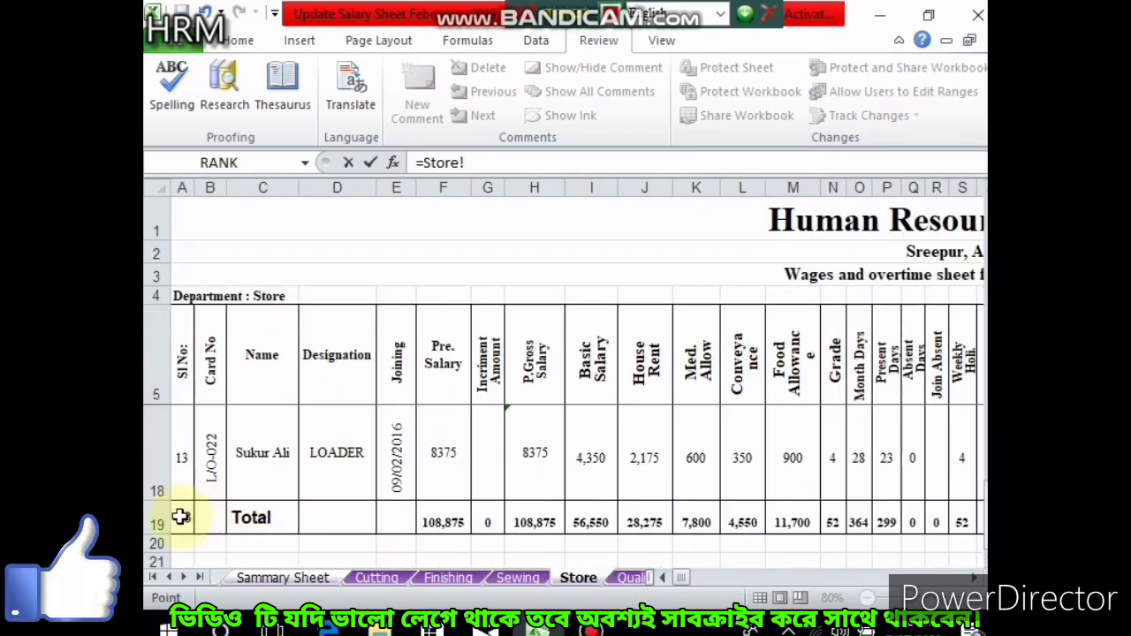
{"action": "key", "text": "Return"}
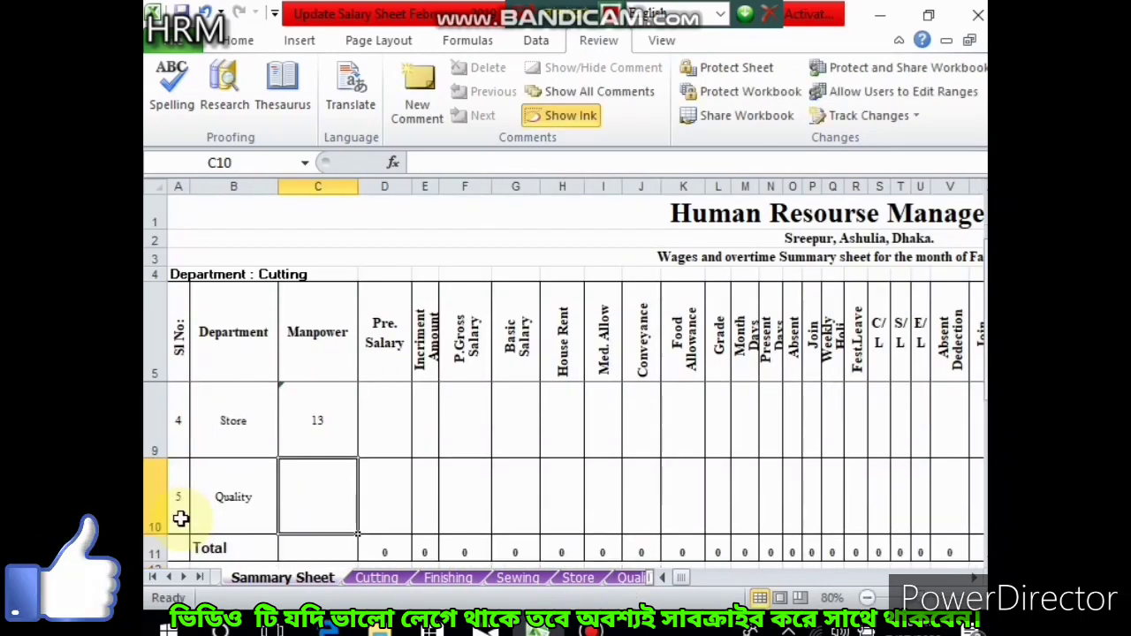
- Centre the Manpower column horizontally and middle-align Sewing's 163 in C8
{"action": "left_click_drag", "start_coordinate": [984, 380], "coordinate": [984, 367]}
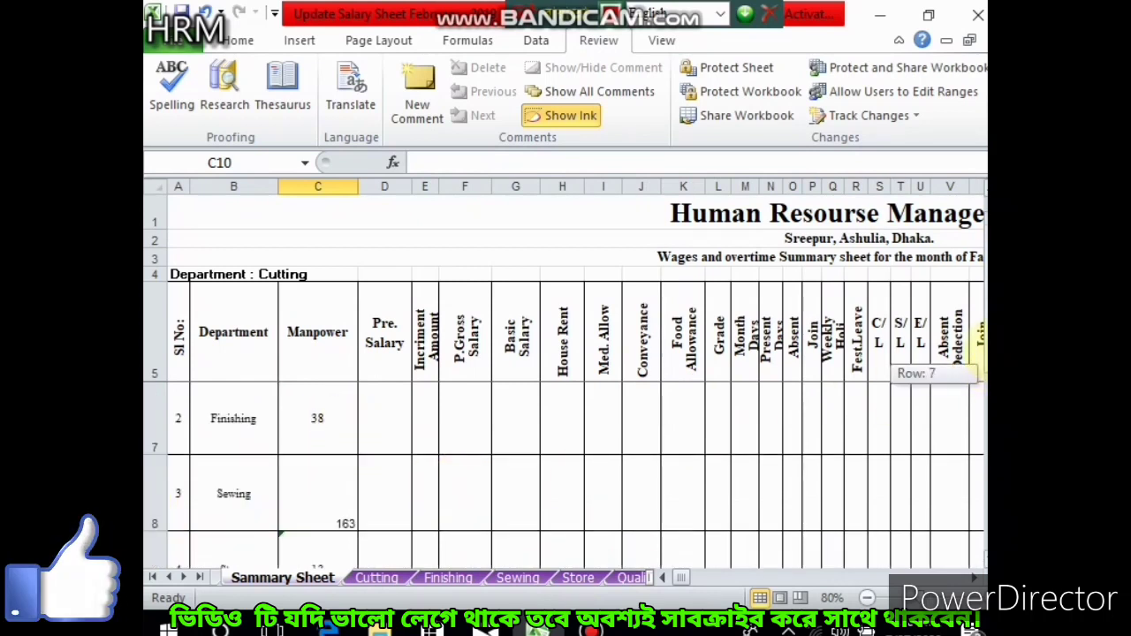
{"action": "left_click", "coordinate": [327, 182]}
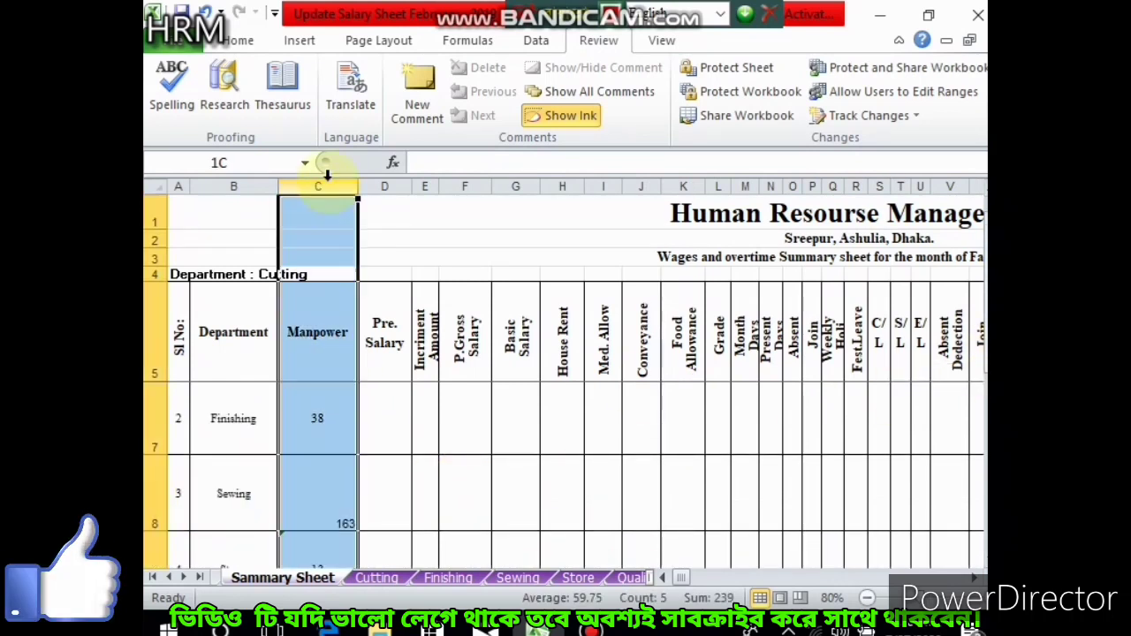
{"action": "left_click", "coordinate": [252, 42]}
{"action": "left_click", "coordinate": [429, 91]}
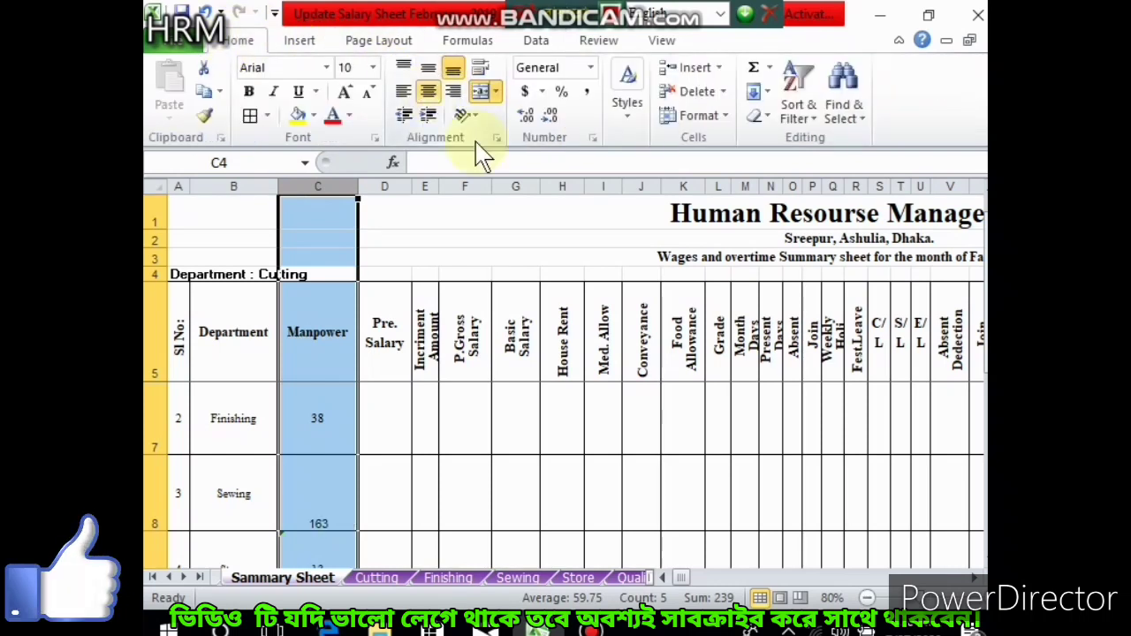
{"action": "scroll", "coordinate": [566, 460], "scroll_direction": "down", "scroll_amount": 1}
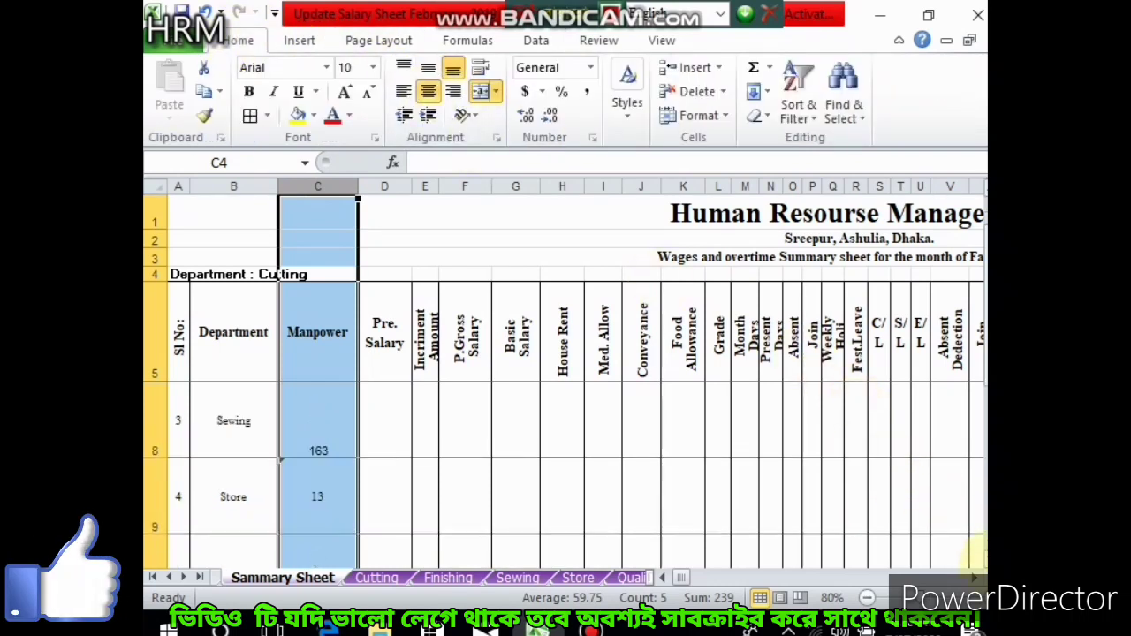
{"action": "left_click", "coordinate": [313, 429]}
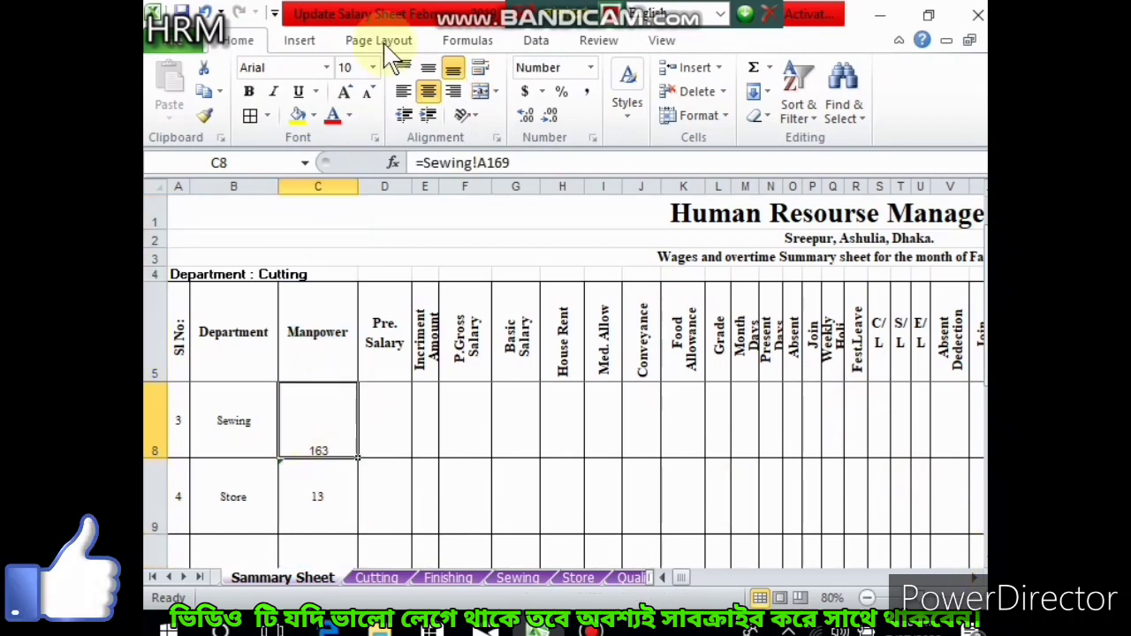
{"action": "left_click", "coordinate": [429, 69]}
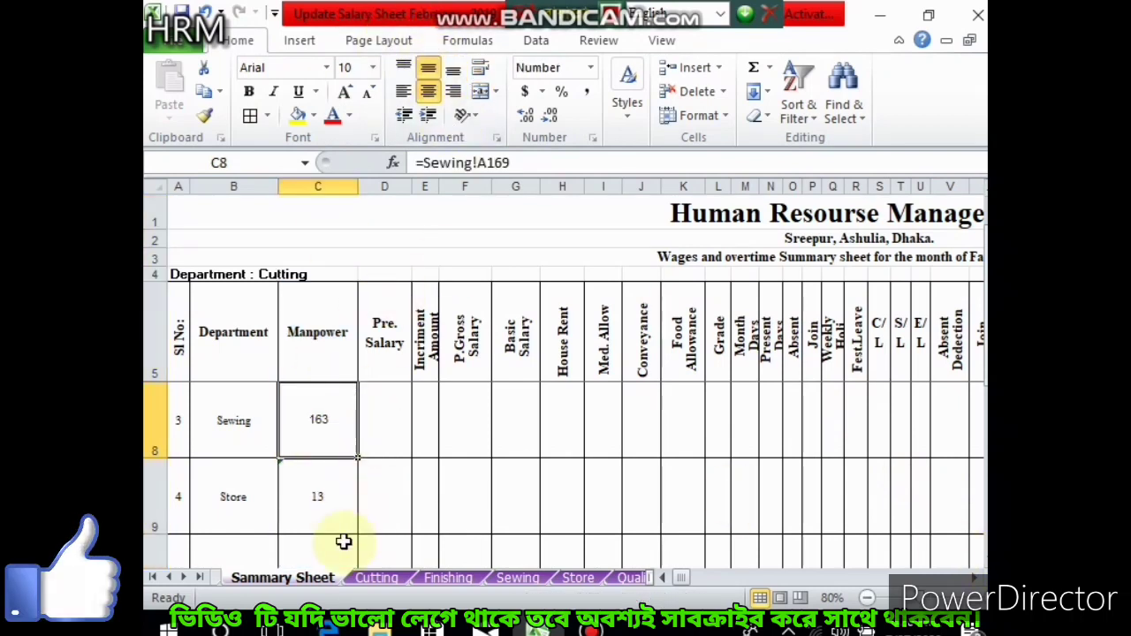
- Link Quality's Manpower cell C10 to =Quality!A46 so it shows 40
{"action": "left_click", "coordinate": [326, 550]}
{"action": "scroll", "coordinate": [329, 550], "scroll_direction": "down", "scroll_amount": 1}
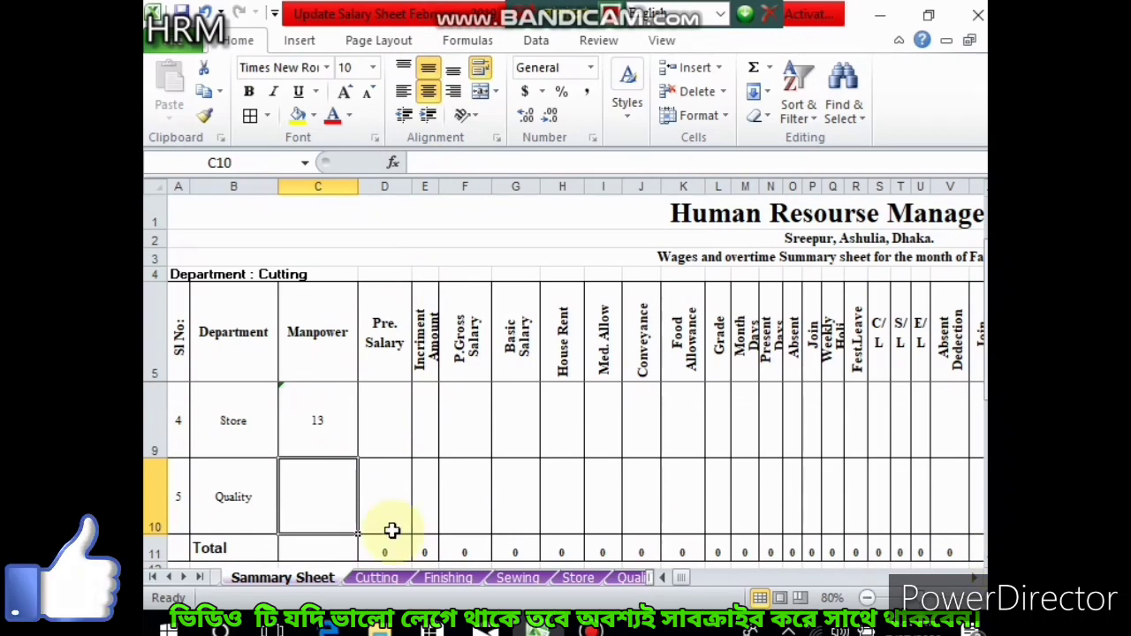
{"action": "type", "text": "="}
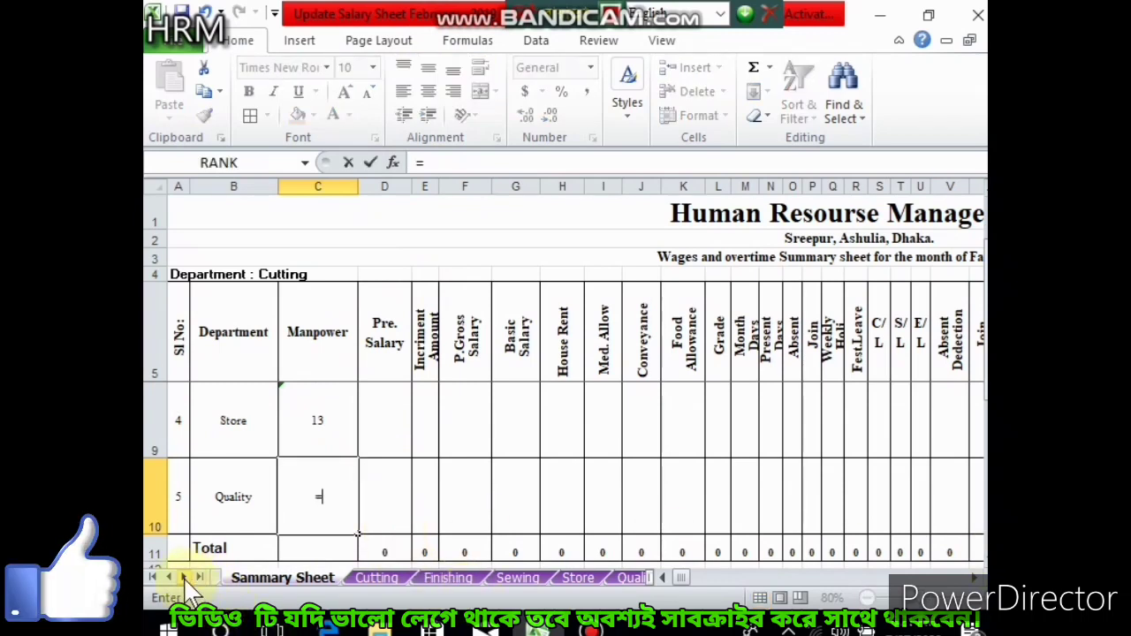
{"action": "left_click", "coordinate": [184, 577]}
{"action": "left_click", "coordinate": [516, 577]}
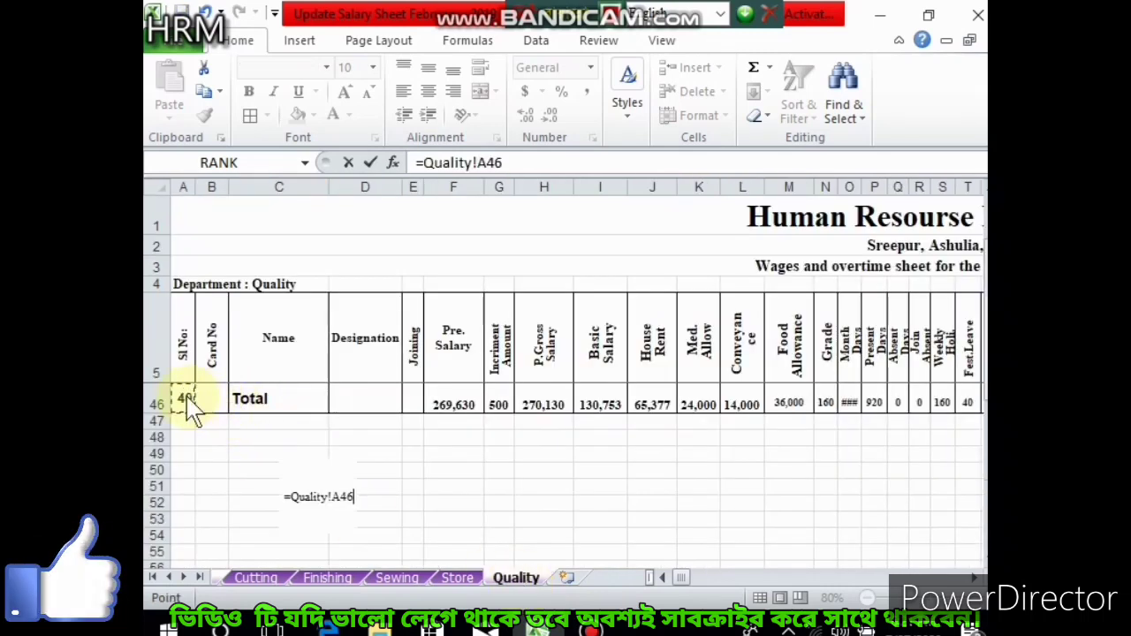
{"action": "key", "text": "Return"}
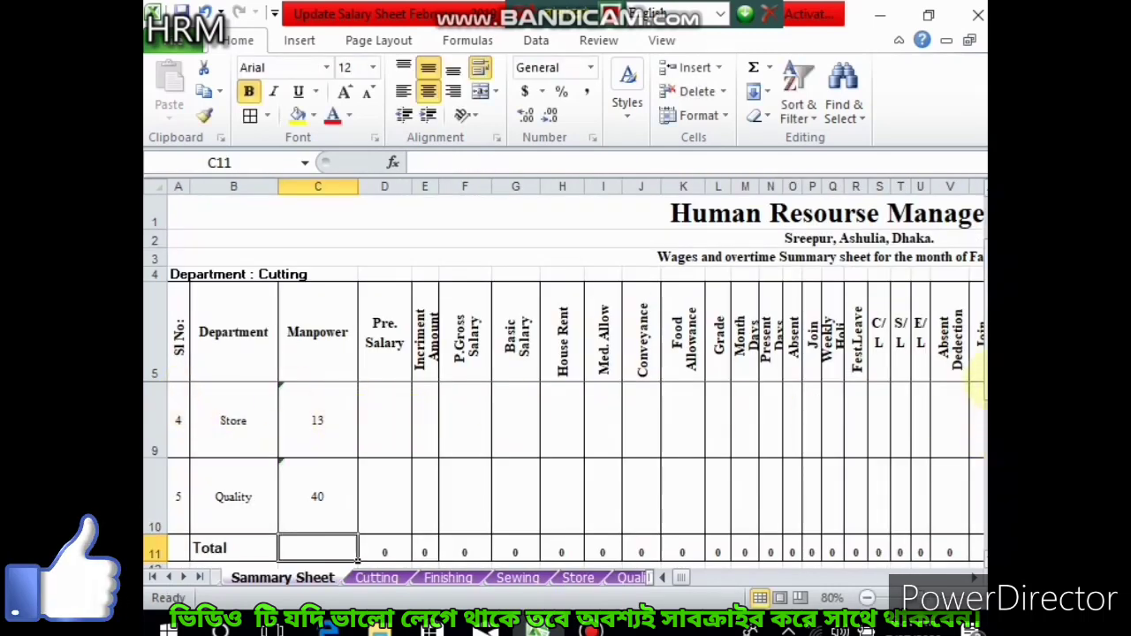
- Clear the error warnings on the Quality and Store Manpower formulas in C10 and C9
{"action": "mouse_move", "coordinate": [983, 367]}
{"action": "left_mouse_down"}
{"action": "mouse_move", "coordinate": [983, 352]}
{"action": "mouse_move", "coordinate": [982, 382]}
{"action": "left_mouse_up"}
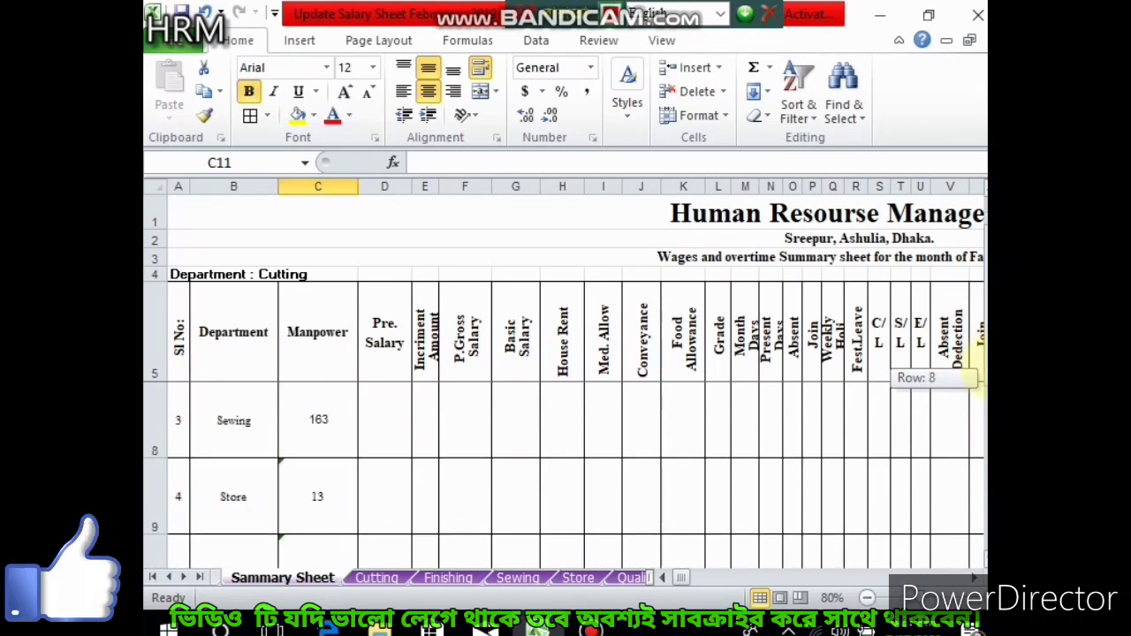
{"action": "left_click", "coordinate": [318, 477]}
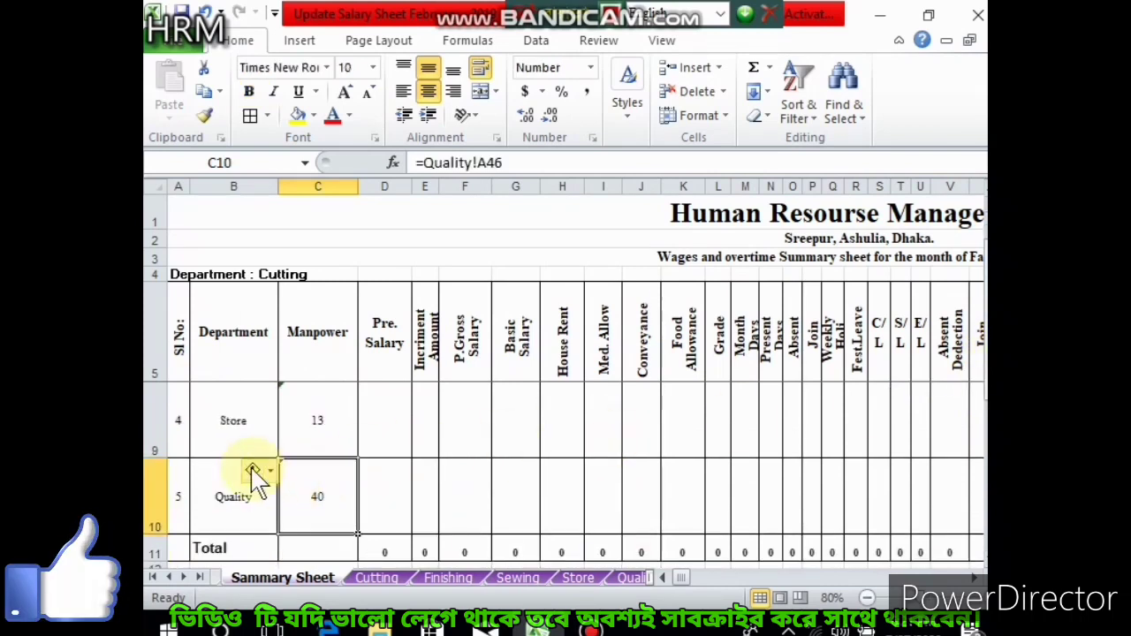
{"action": "left_click", "coordinate": [253, 470]}
{"action": "left_click", "coordinate": [311, 404]}
{"action": "left_click", "coordinate": [311, 404]}
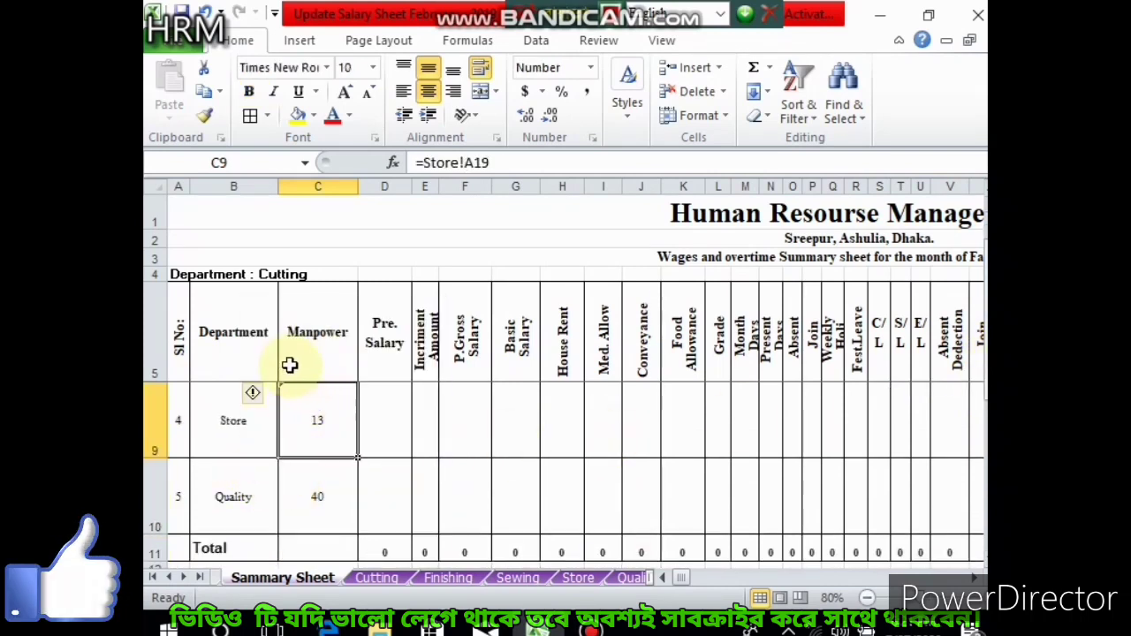
{"action": "left_click", "coordinate": [253, 395]}
{"action": "left_click", "coordinate": [300, 452]}
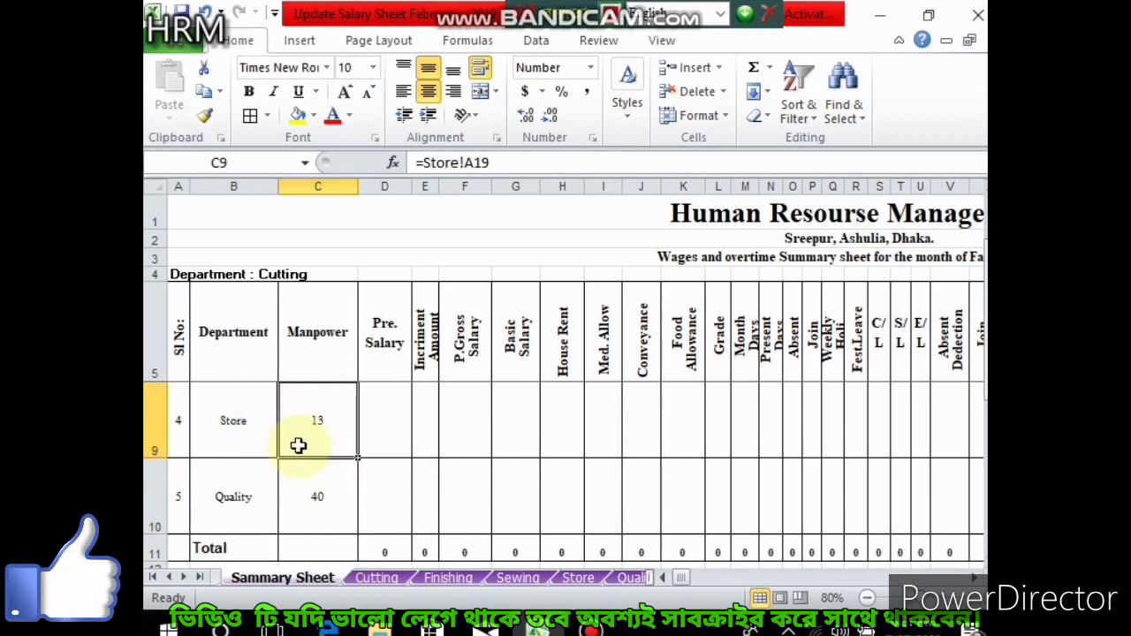
{"action": "left_click_drag", "start_coordinate": [979, 382], "coordinate": [980, 366]}
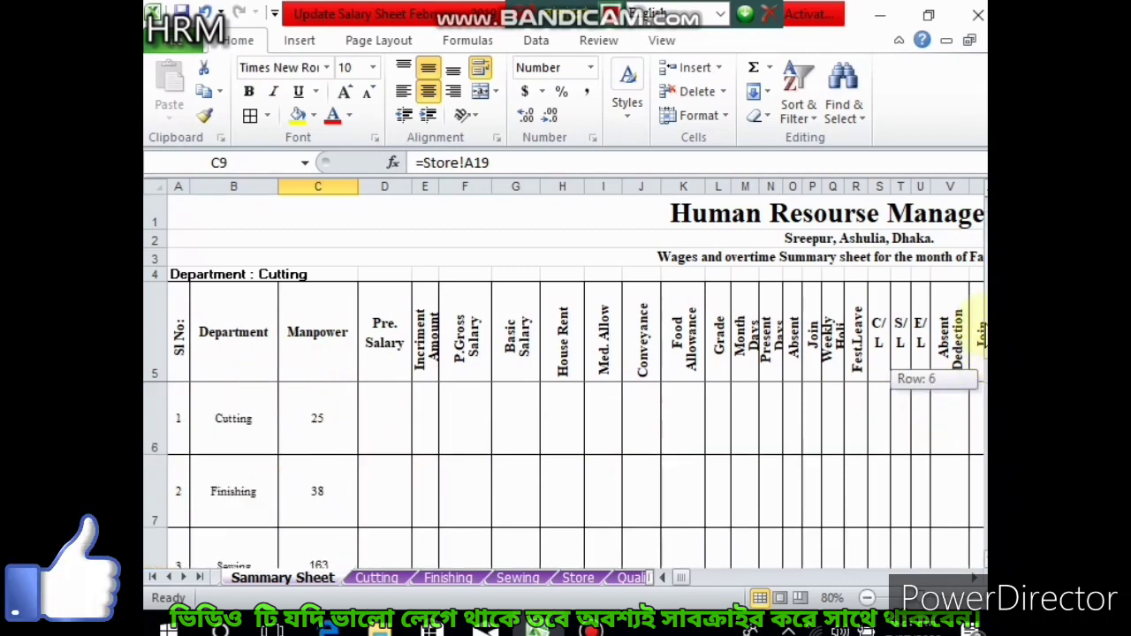
- Compare the Sammary header row 5 with the Cutting sheet's headers from Pre. Salary onward
{"action": "left_click", "coordinate": [179, 344]}
{"action": "key", "text": "ctrl+shift+Right"}
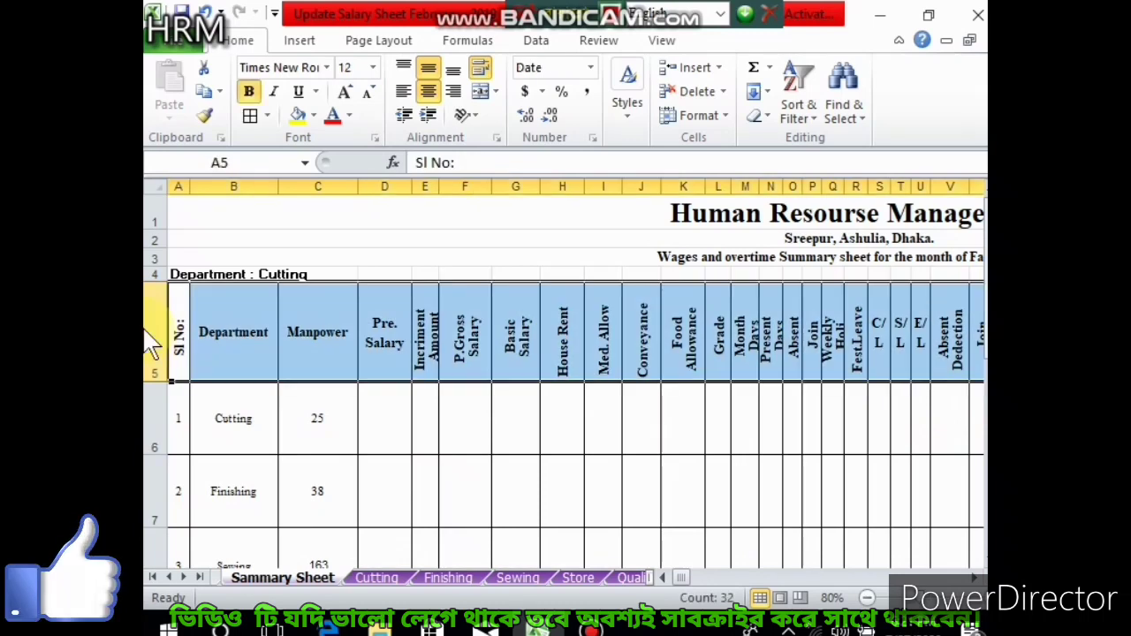
{"action": "left_click", "coordinate": [382, 575]}
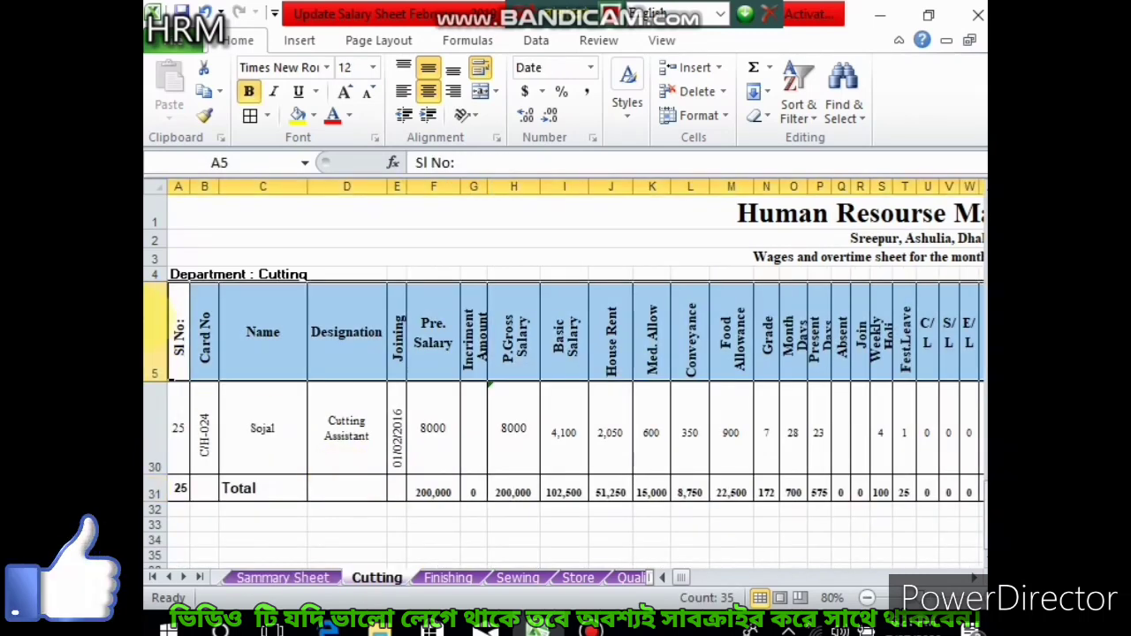
{"action": "left_click", "coordinate": [431, 334]}
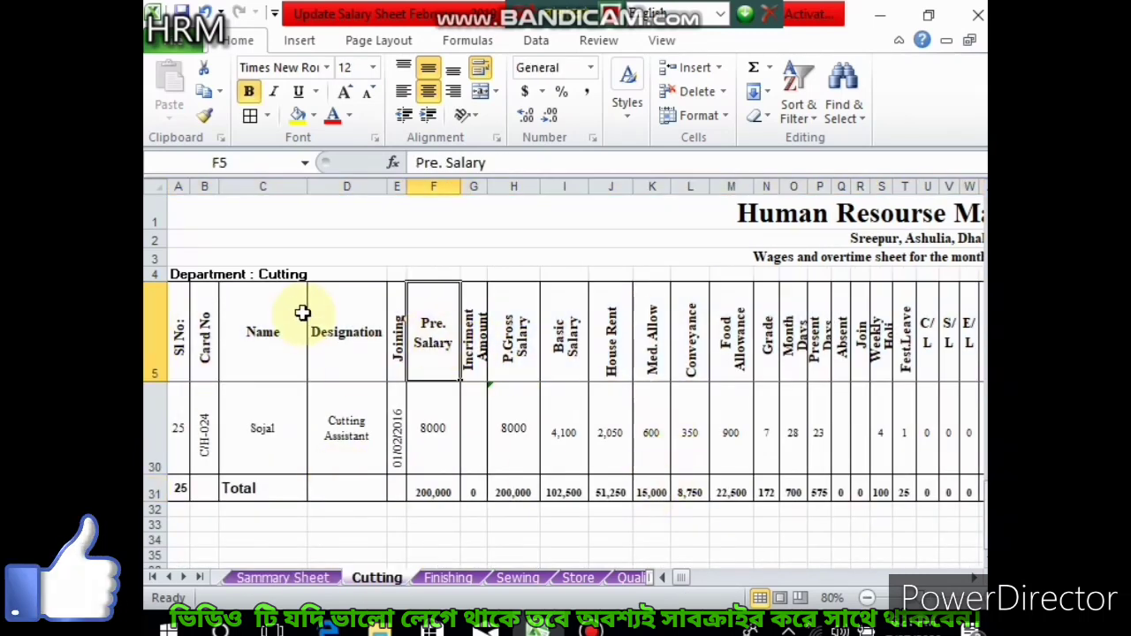
{"action": "mouse_move", "coordinate": [431, 334]}
{"action": "left_mouse_down"}
{"action": "mouse_move", "coordinate": [972, 347]}
{"action": "mouse_move", "coordinate": [783, 323]}
{"action": "left_mouse_up"}
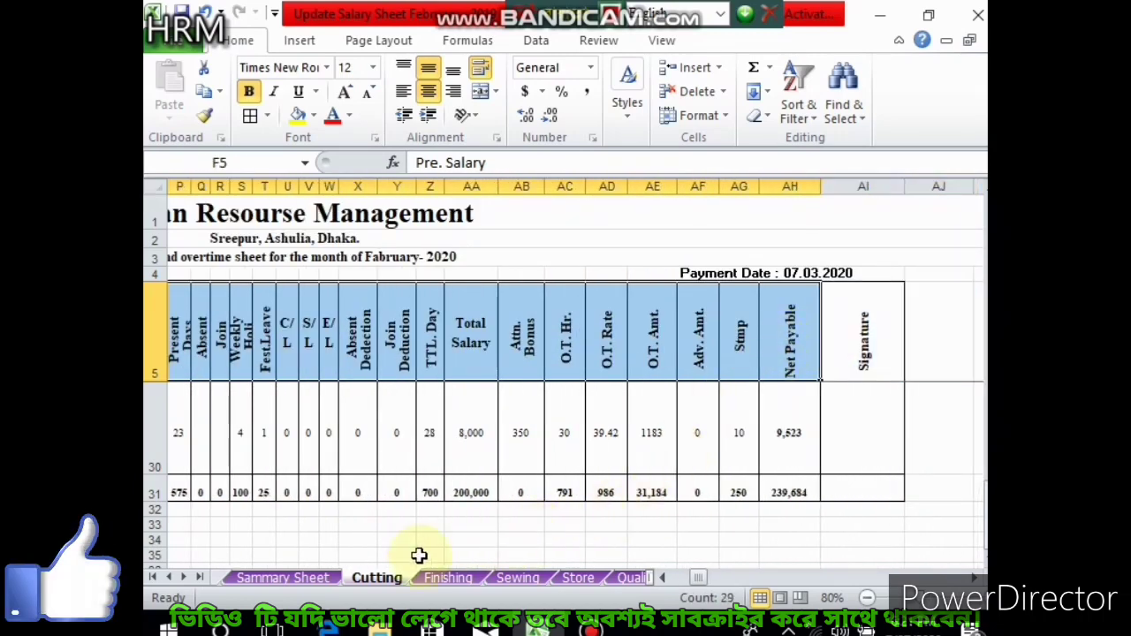
{"action": "left_click", "coordinate": [279, 579]}
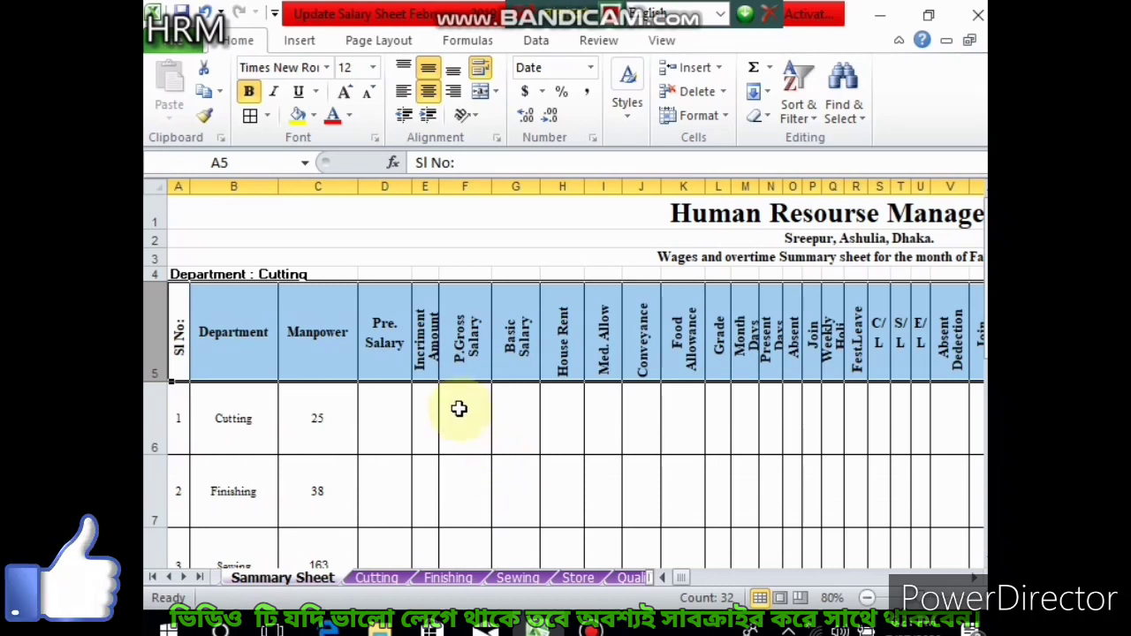
- Start a Cutting link in D6, then delete the mistaken 31:31 row reference
{"action": "left_click", "coordinate": [378, 426]}
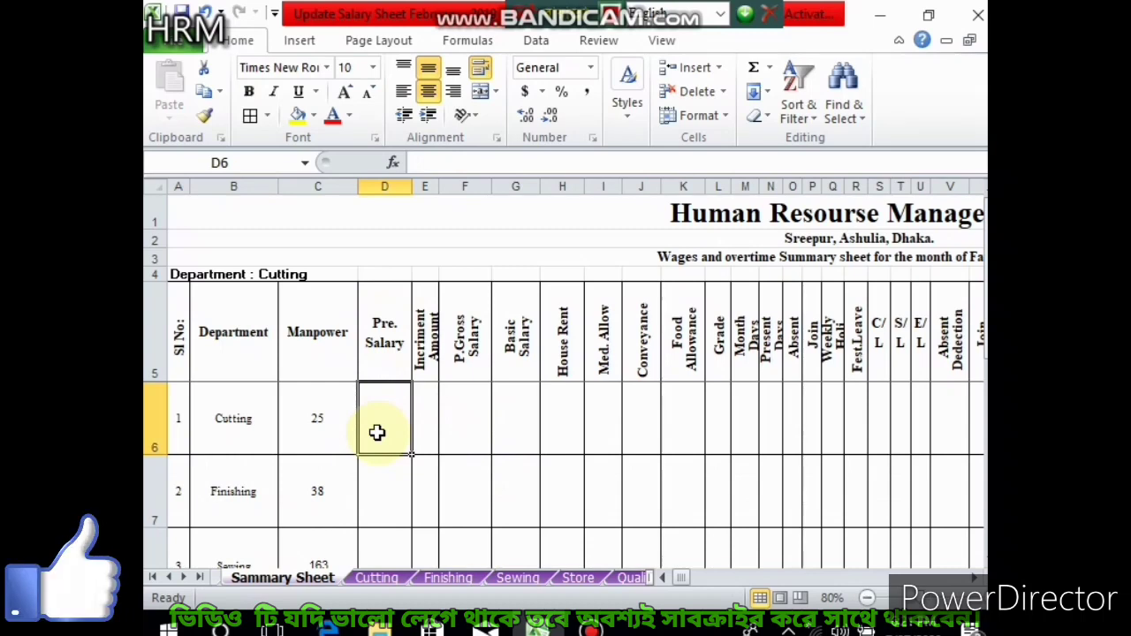
{"action": "type", "text": "="}
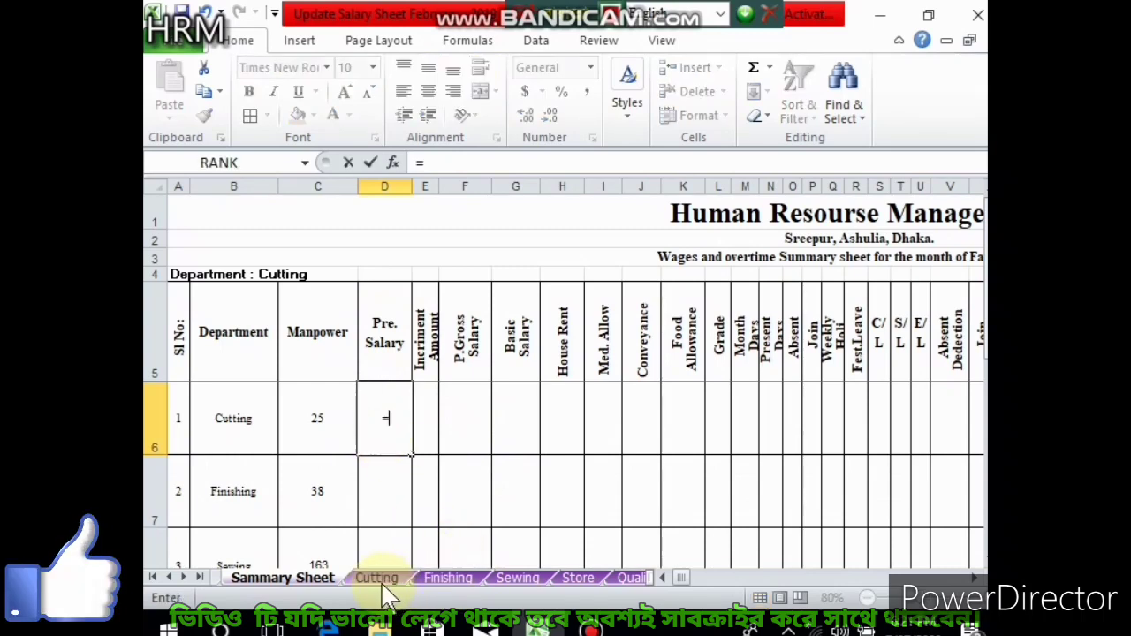
{"action": "left_click", "coordinate": [377, 577]}
{"action": "left_click_drag", "start_coordinate": [698, 577], "coordinate": [678, 577]}
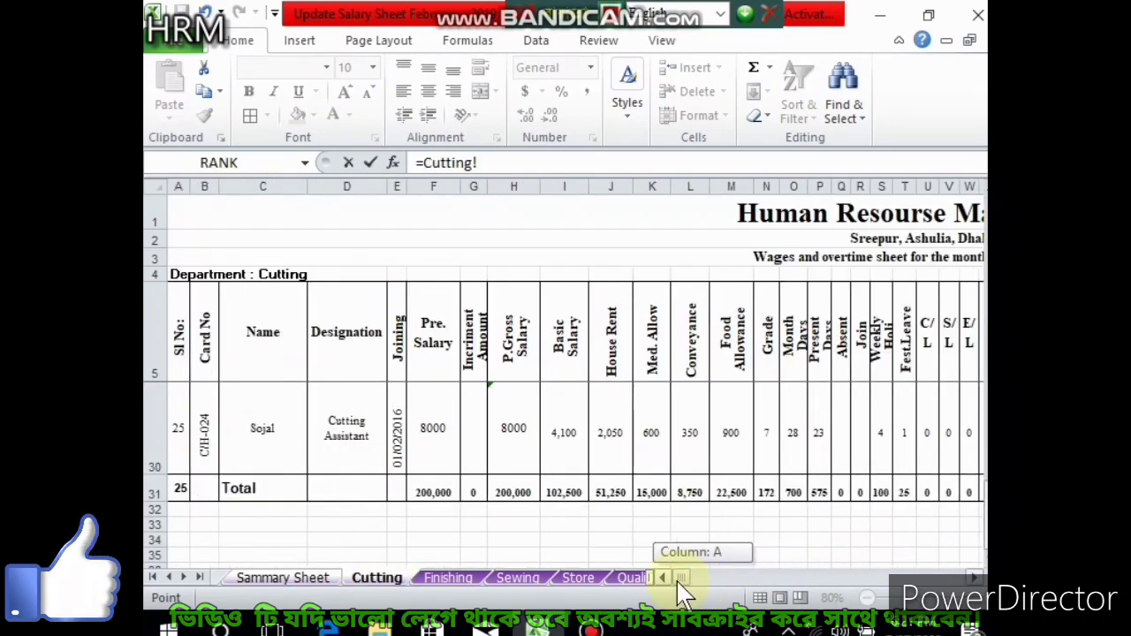
{"action": "left_click", "coordinate": [150, 491]}
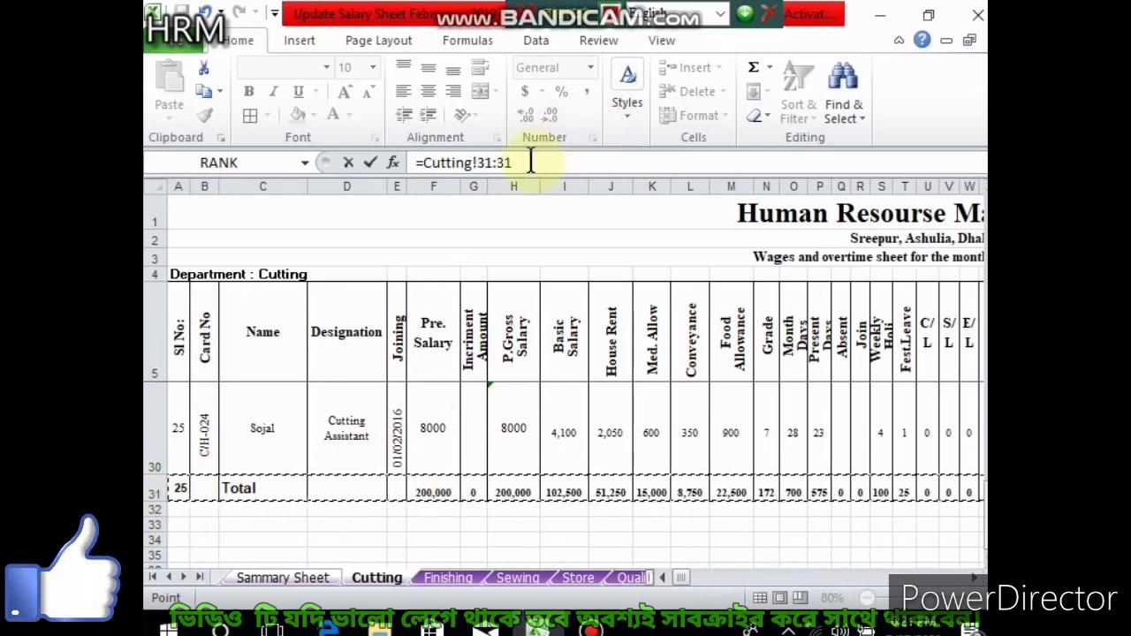
{"action": "left_click_drag", "start_coordinate": [530, 163], "coordinate": [476, 174]}
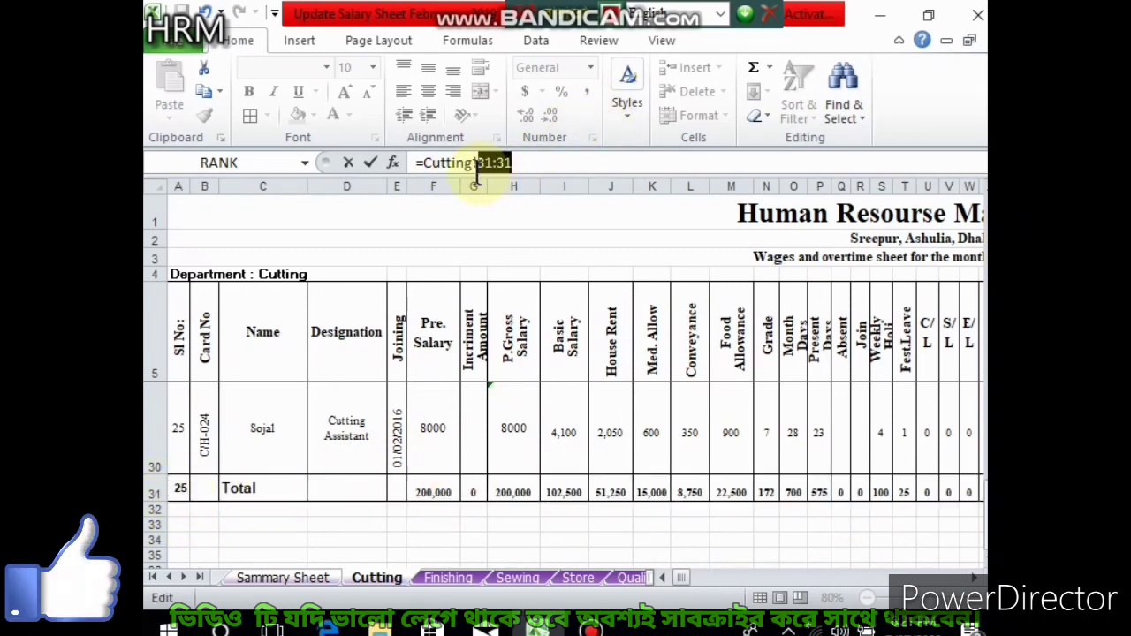
{"action": "key", "text": "BackSpace"}
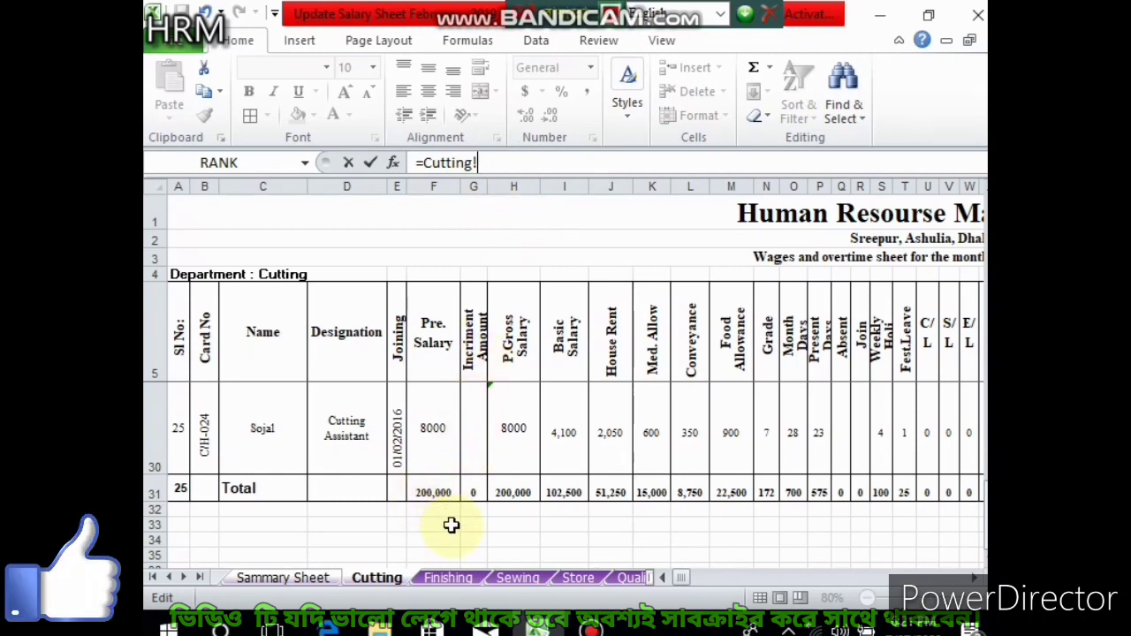
{"action": "key", "text": "BackSpace"}
{"action": "key", "text": "BackSpace"}
{"action": "key", "text": "BackSpace"}
{"action": "key", "text": "BackSpace"}
{"action": "key", "text": "BackSpace"}
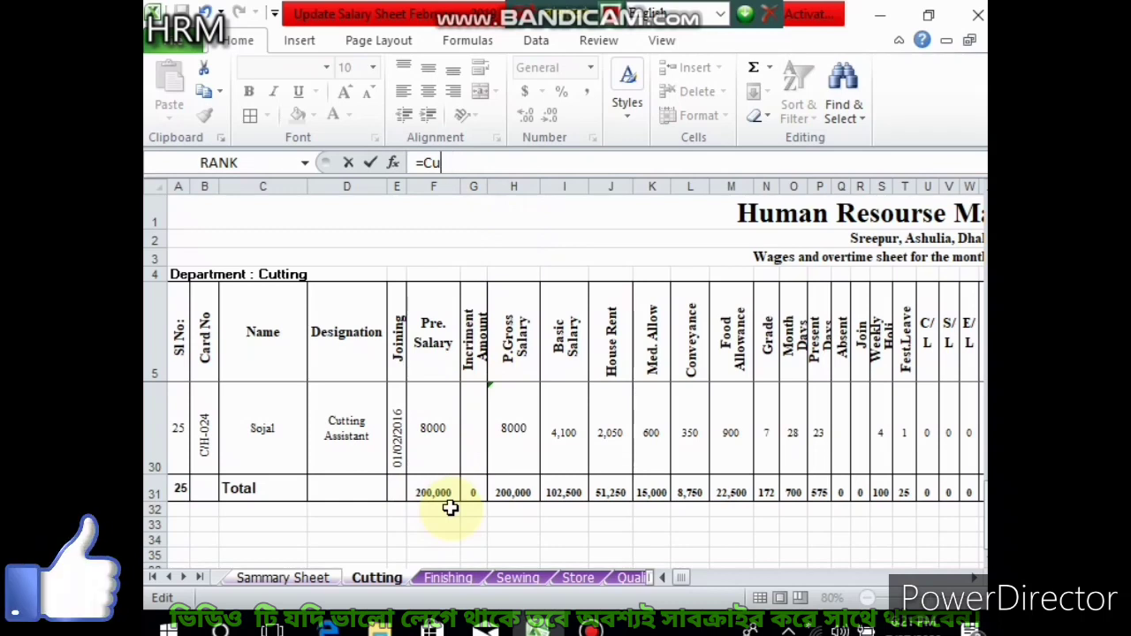
{"action": "key", "text": "BackSpace"}
{"action": "key", "text": "BackSpace"}
{"action": "key", "text": "BackSpace"}
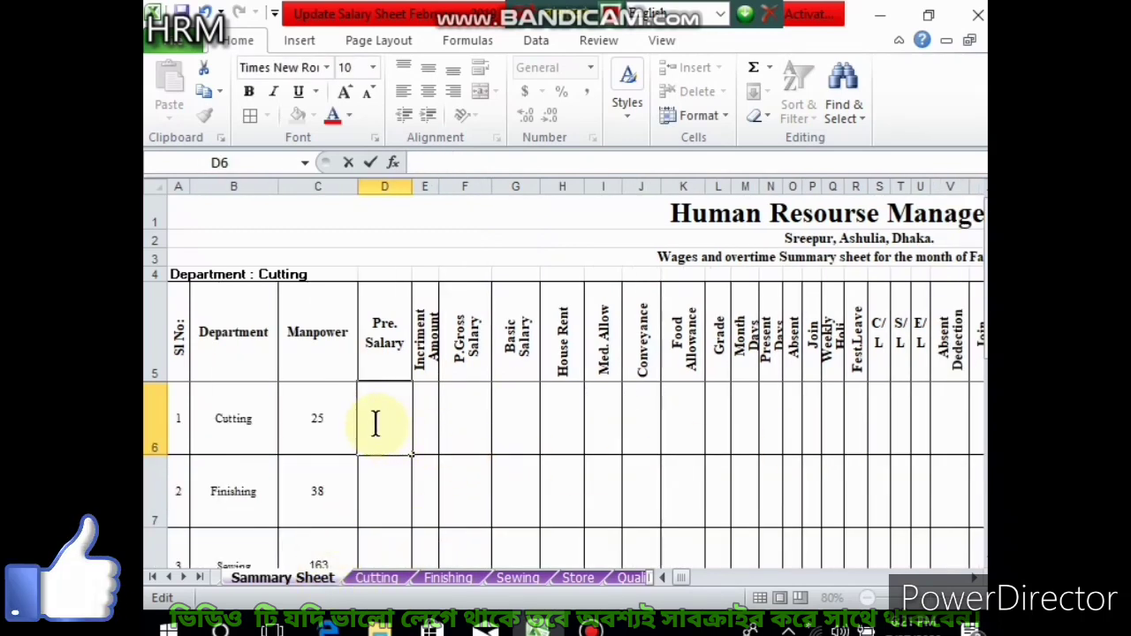
- Link D6 to =Cutting!F31 so Cutting's Pre. Salary shows 200,000
{"action": "type", "text": "="}
{"action": "left_click", "coordinate": [389, 580]}
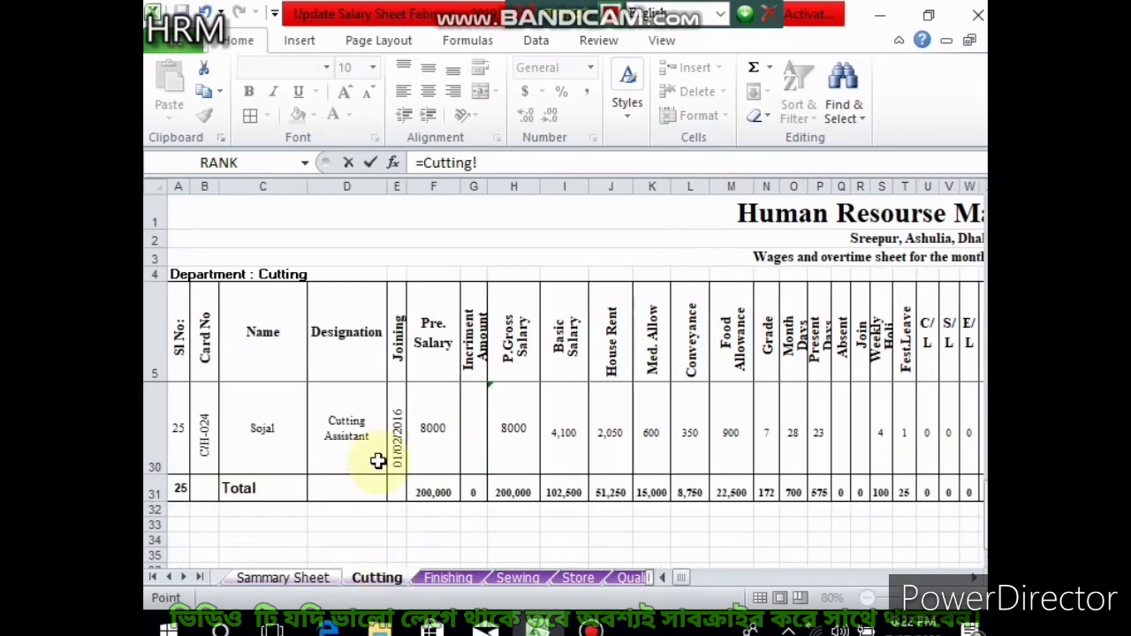
{"action": "left_click", "coordinate": [436, 489]}
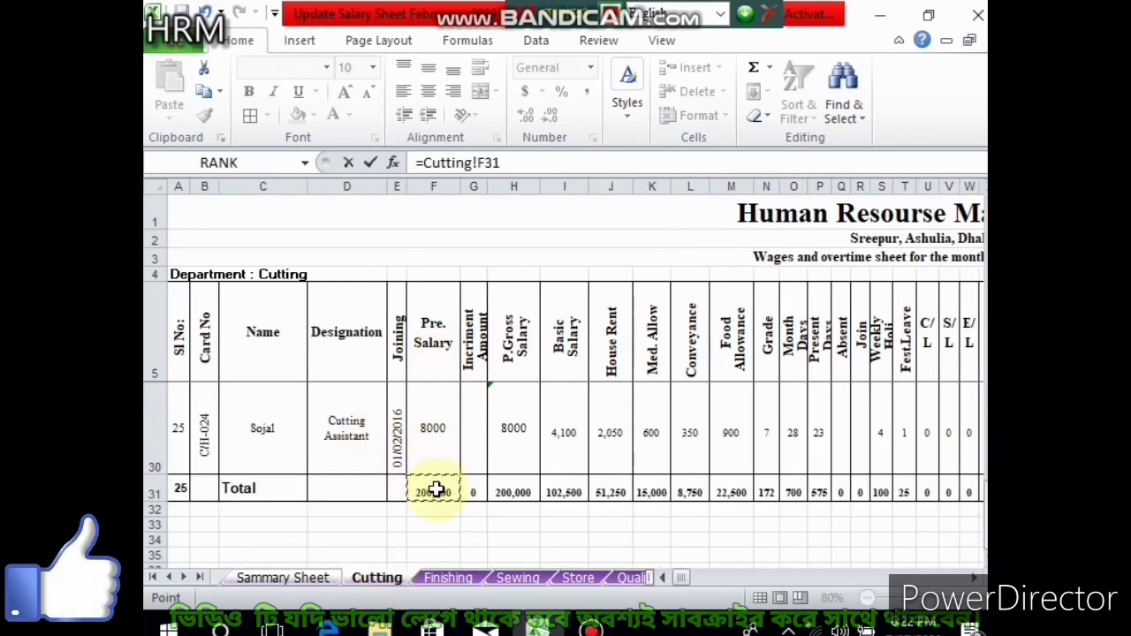
{"action": "key", "text": "Return"}
{"action": "left_click", "coordinate": [388, 422]}
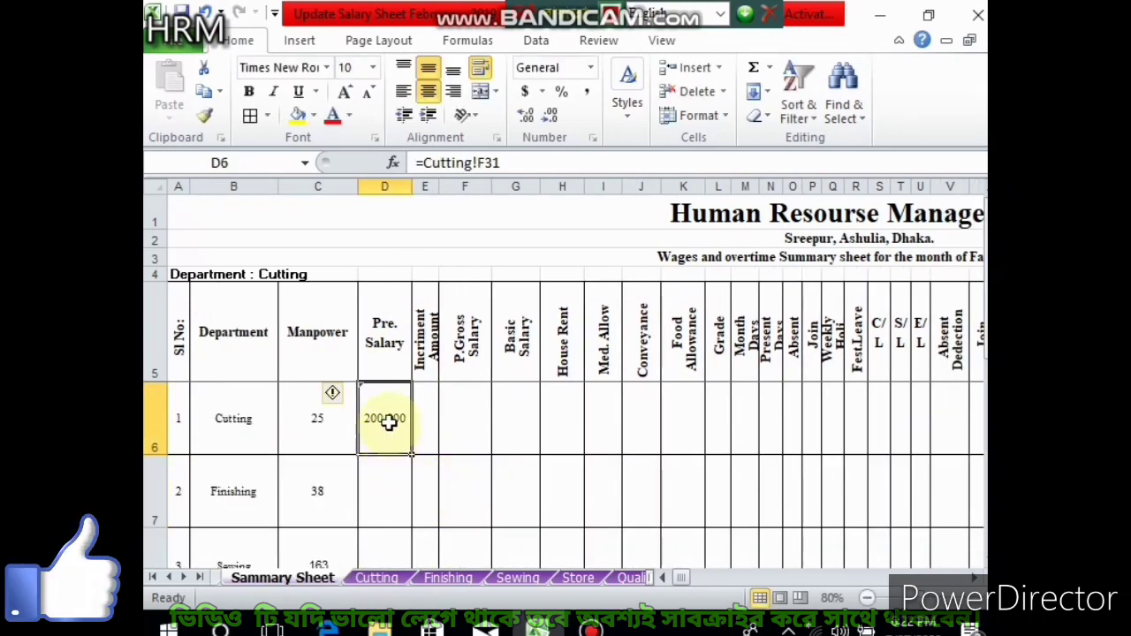
- Copy the Cutting link from D6 across row 6 and dismiss its formula warning
{"action": "left_click_drag", "start_coordinate": [412, 455], "coordinate": [833, 430]}
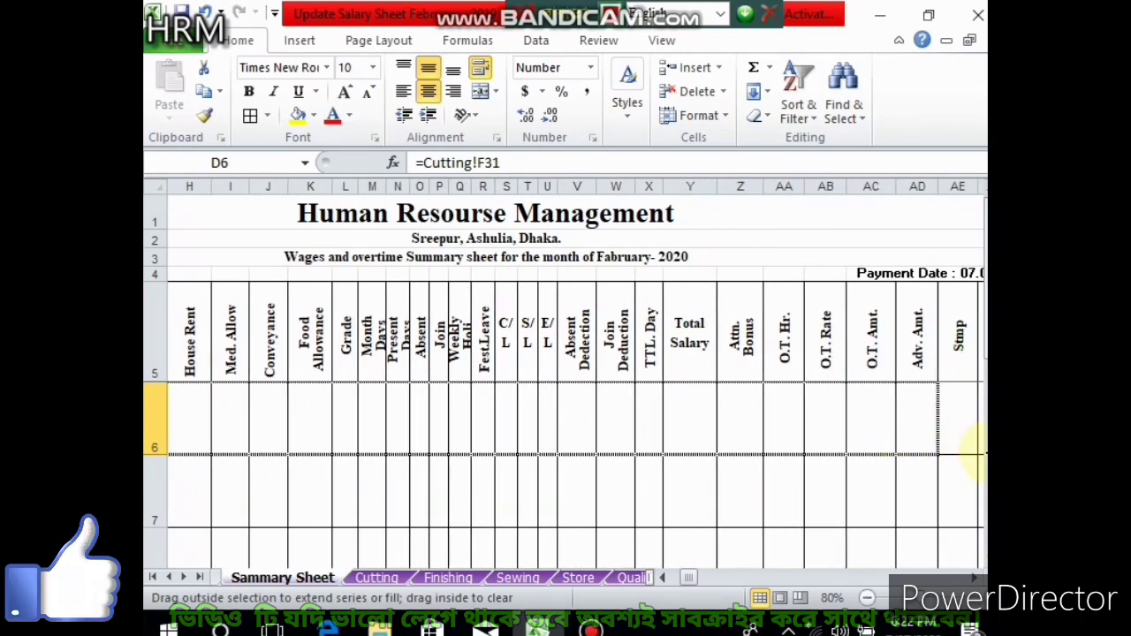
{"action": "left_click_drag", "start_coordinate": [834, 431], "coordinate": [802, 433]}
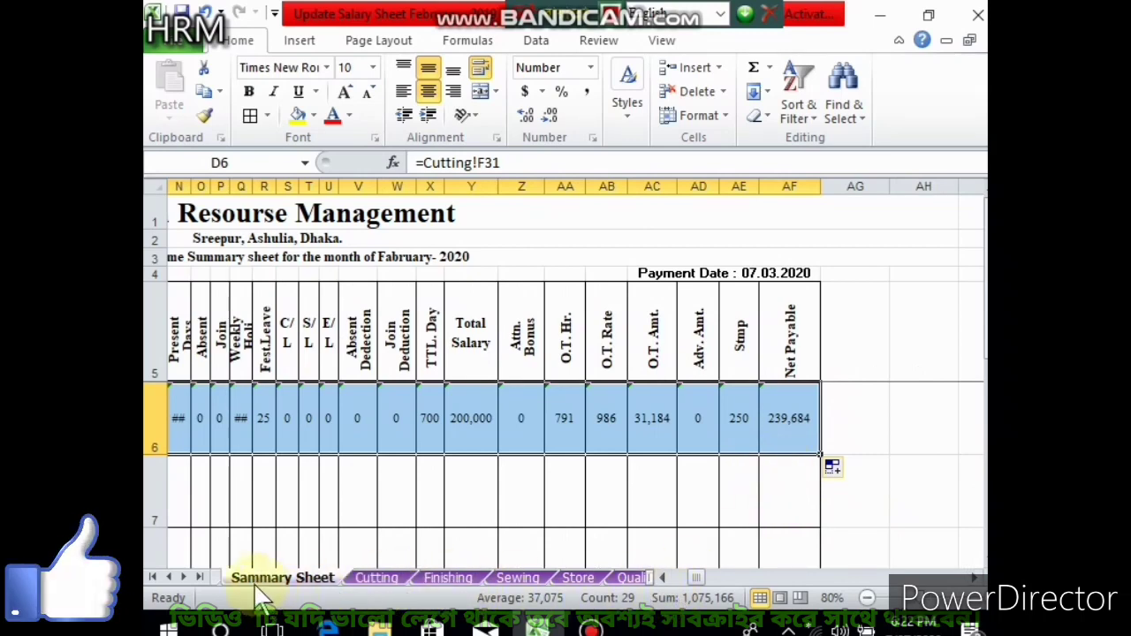
{"action": "left_click_drag", "start_coordinate": [698, 578], "coordinate": [651, 578]}
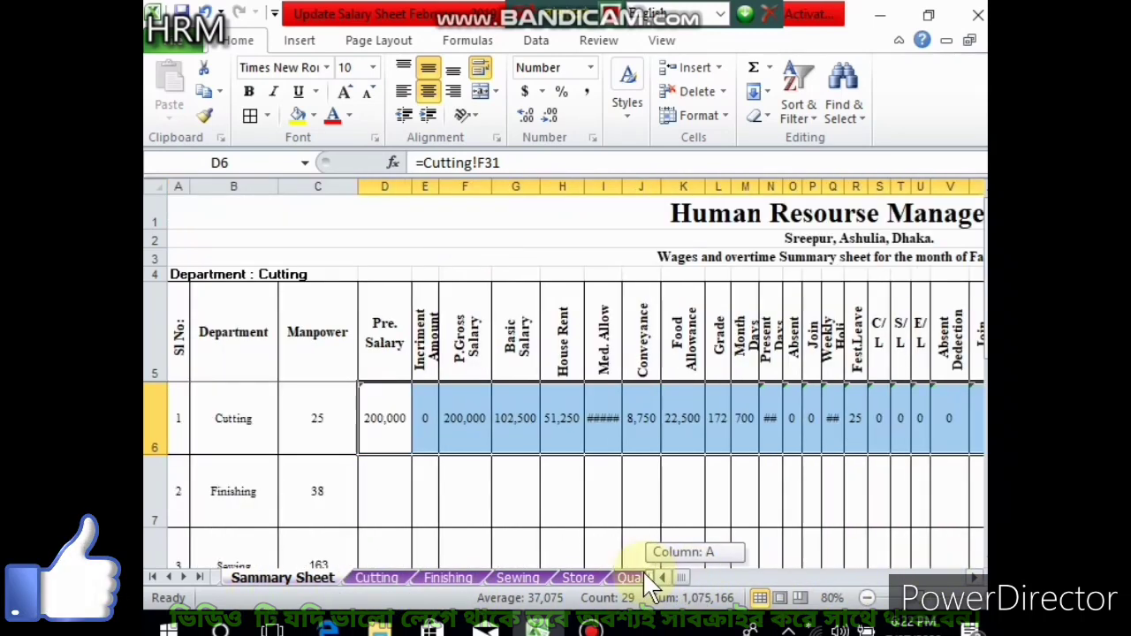
{"action": "left_click", "coordinate": [387, 494]}
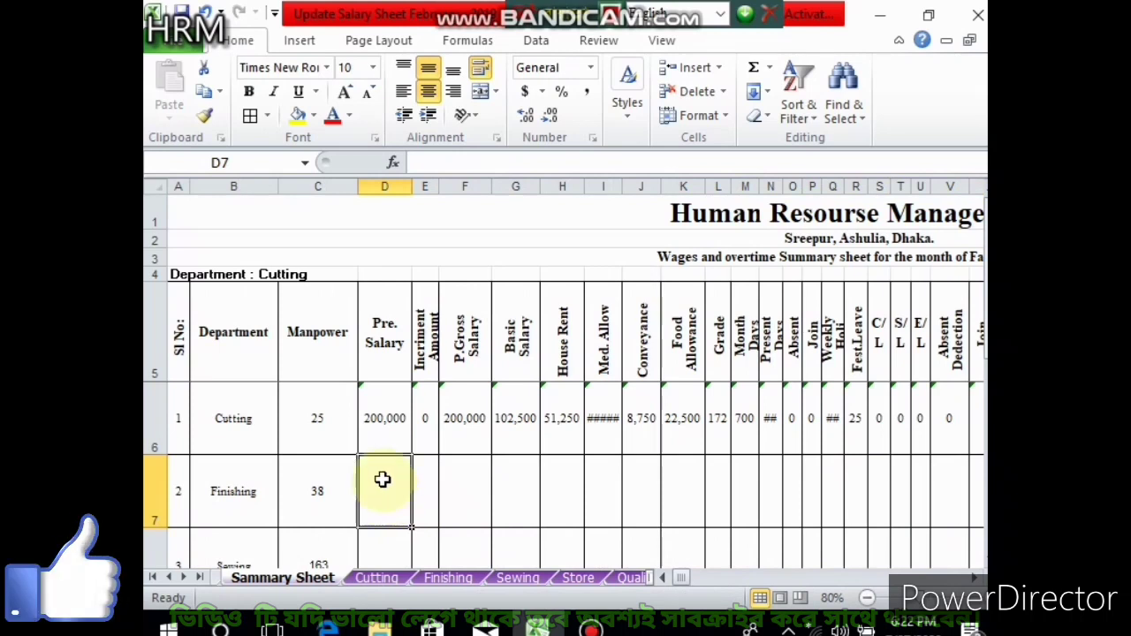
{"action": "left_click", "coordinate": [388, 419]}
{"action": "left_click", "coordinate": [332, 394]}
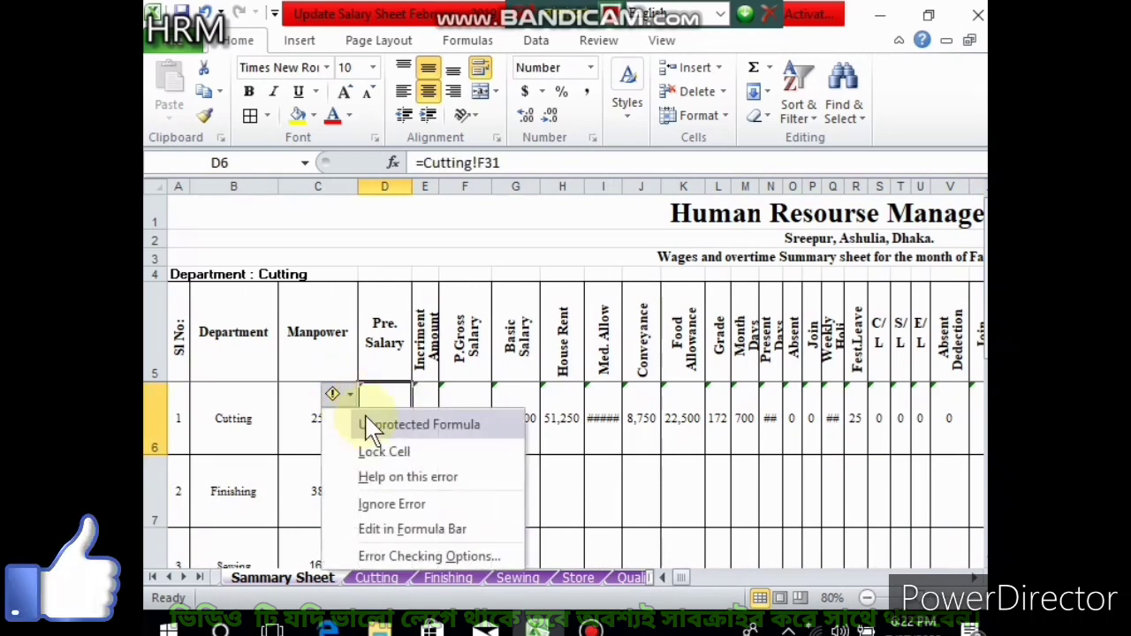
{"action": "left_click", "coordinate": [391, 455]}
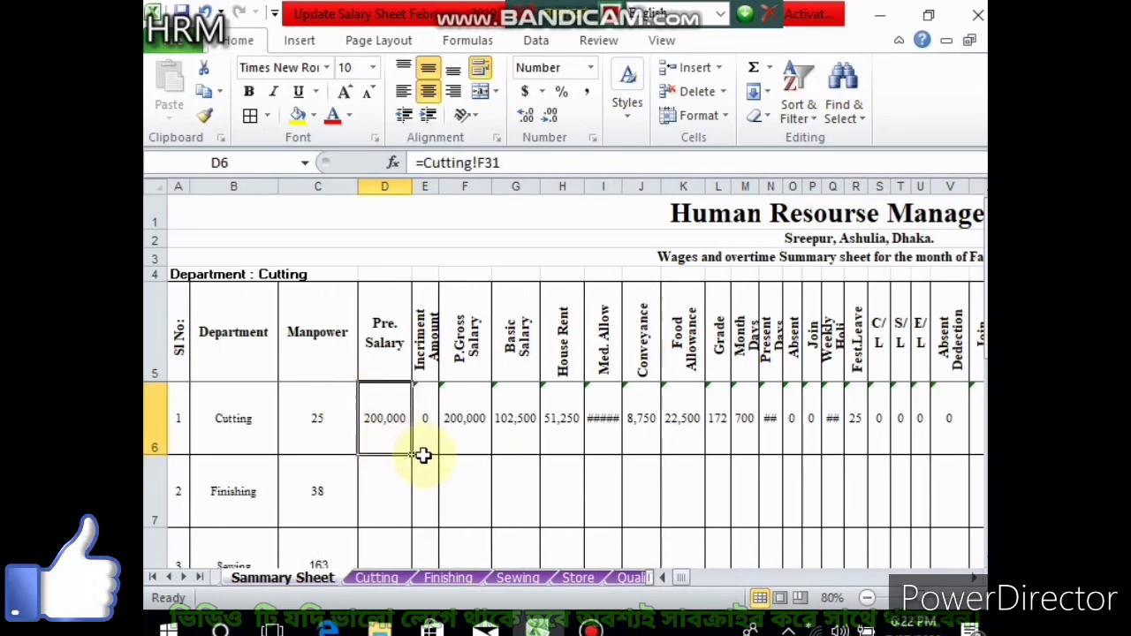
- Refill row 6 and extend it into Net Payable AF6, showing 239,684
{"action": "mouse_move", "coordinate": [414, 456]}
{"action": "left_mouse_down"}
{"action": "mouse_move", "coordinate": [843, 426]}
{"action": "mouse_move", "coordinate": [804, 427]}
{"action": "left_mouse_up"}
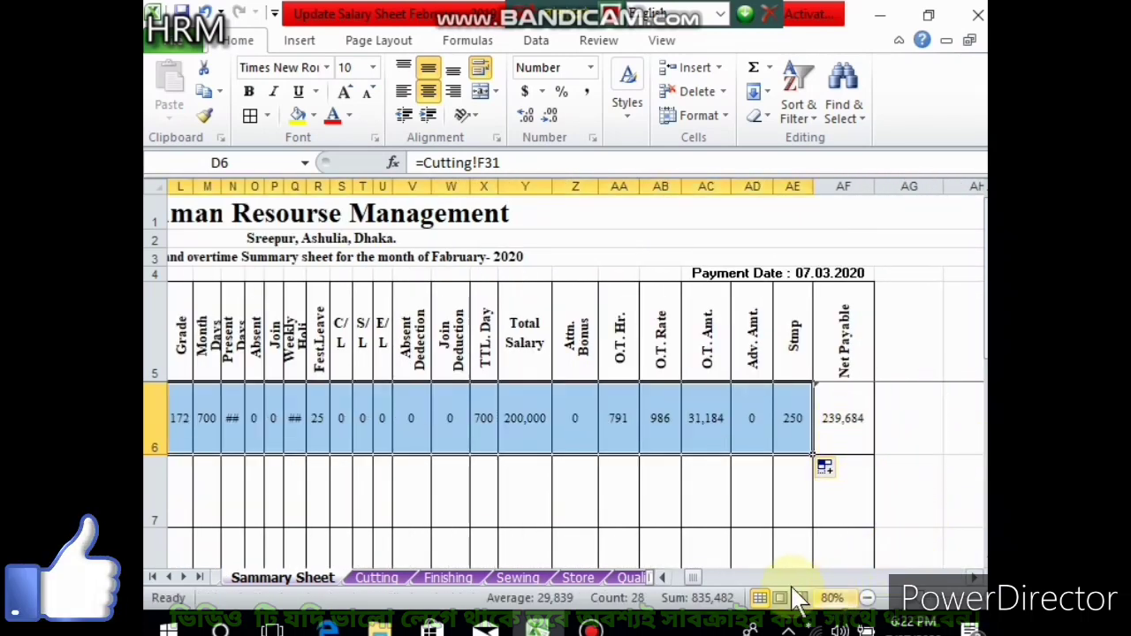
{"action": "left_click", "coordinate": [805, 432]}
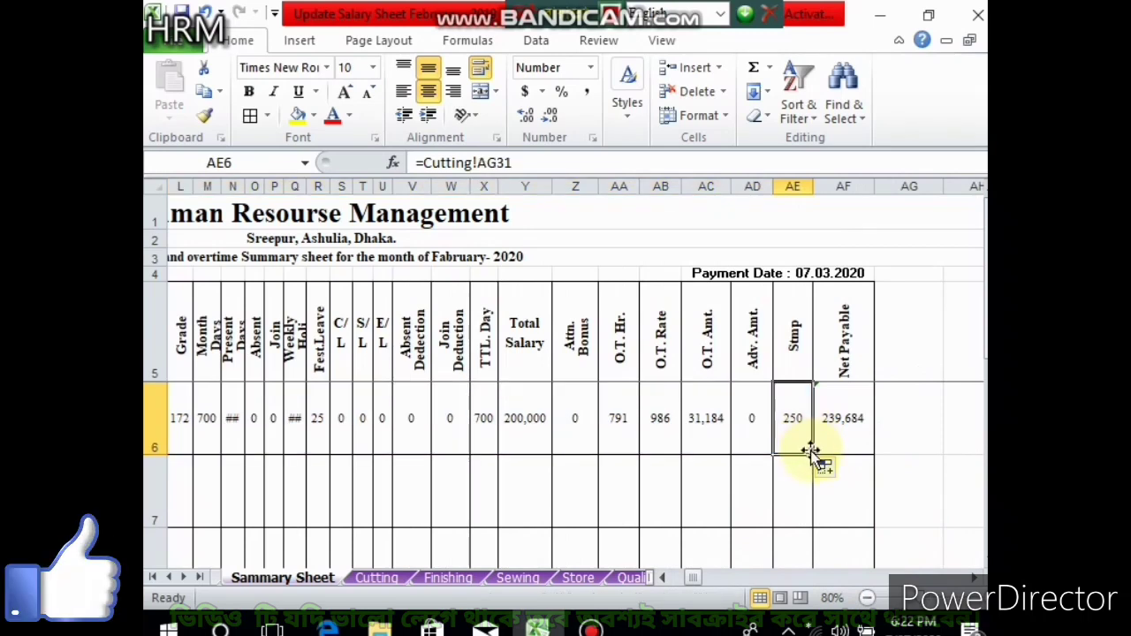
{"action": "left_click_drag", "start_coordinate": [811, 456], "coordinate": [873, 466]}
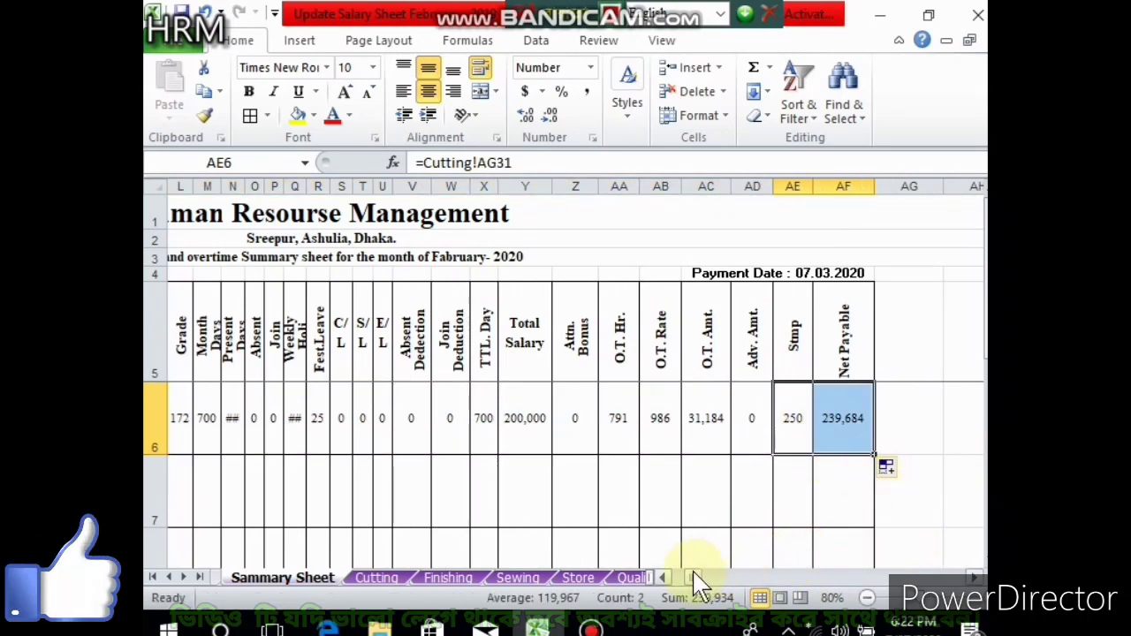
{"action": "left_click_drag", "start_coordinate": [700, 578], "coordinate": [677, 578]}
{"action": "left_click", "coordinate": [382, 491]}
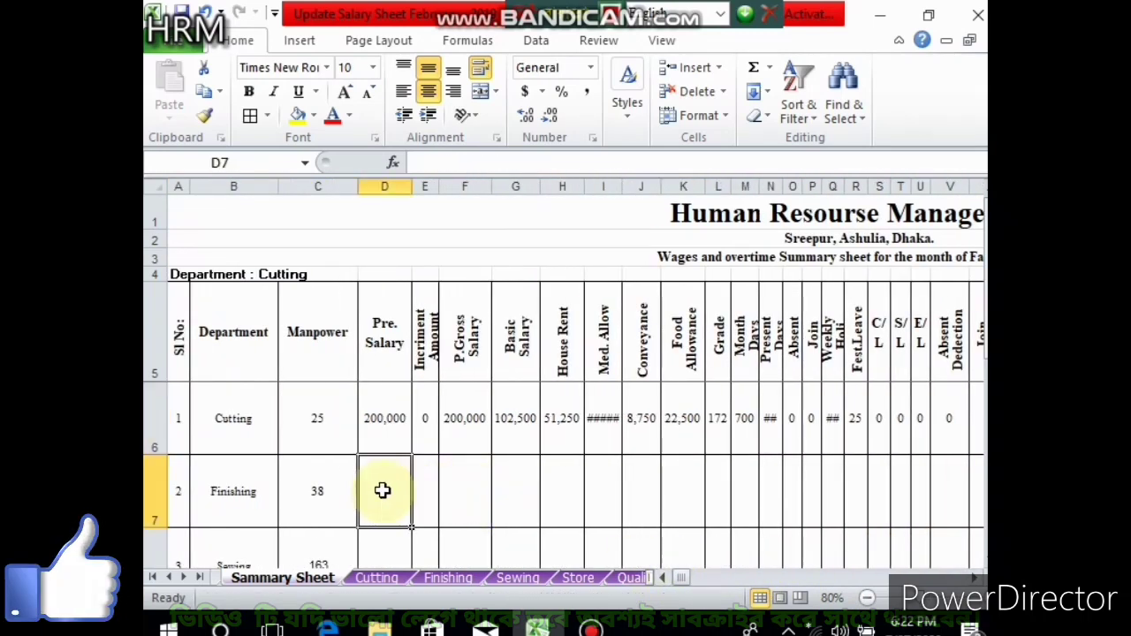
- Link D7 to =Finishing!F44 (235,622) and fill the formula across row 7 to AF
{"action": "type", "text": "="}
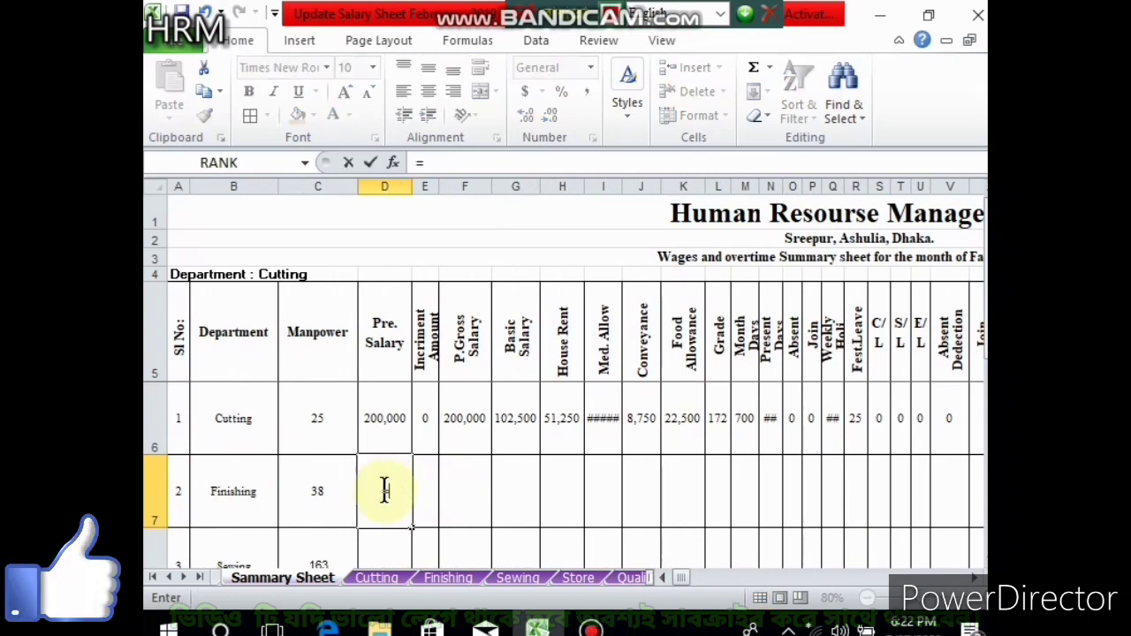
{"action": "left_click", "coordinate": [448, 578]}
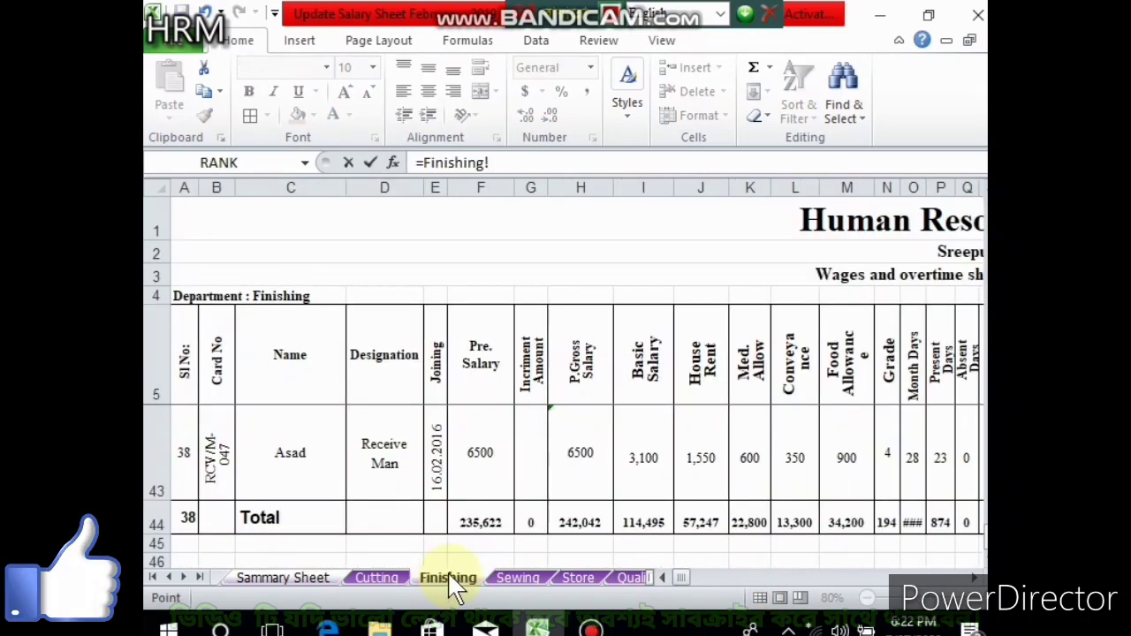
{"action": "left_click", "coordinate": [480, 520]}
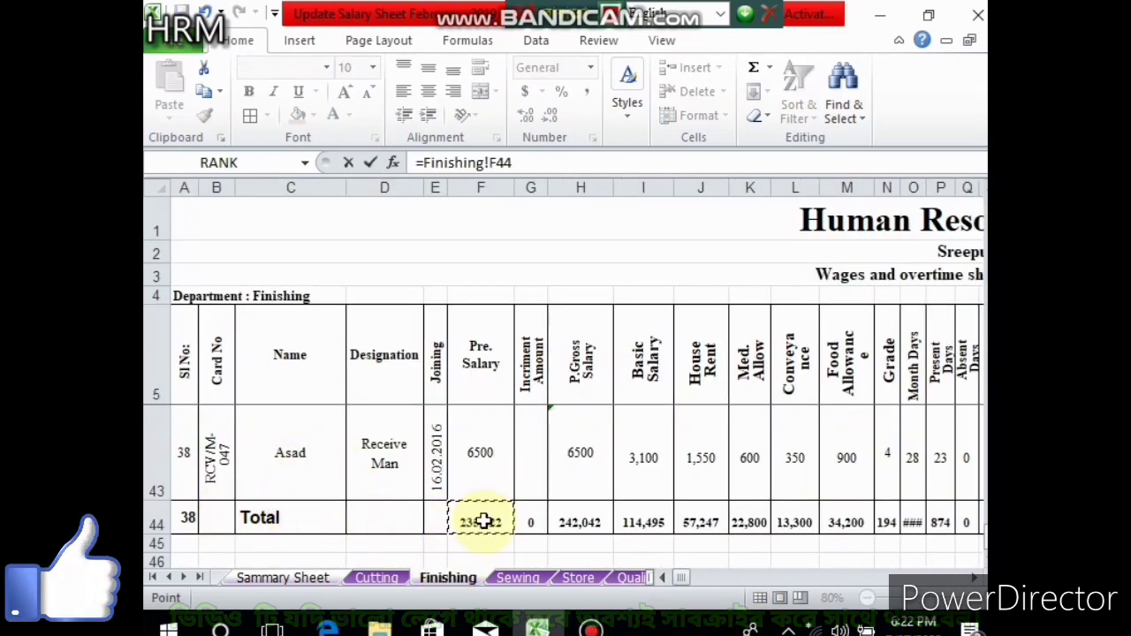
{"action": "key", "text": "Return"}
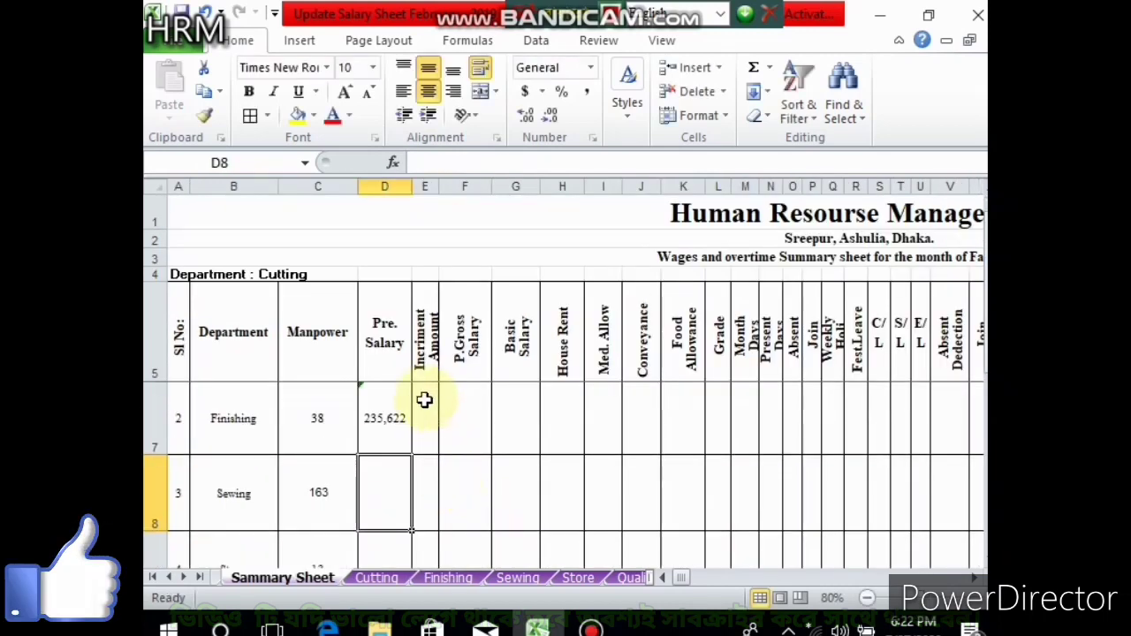
{"action": "left_click", "coordinate": [381, 424]}
{"action": "left_click", "coordinate": [347, 399]}
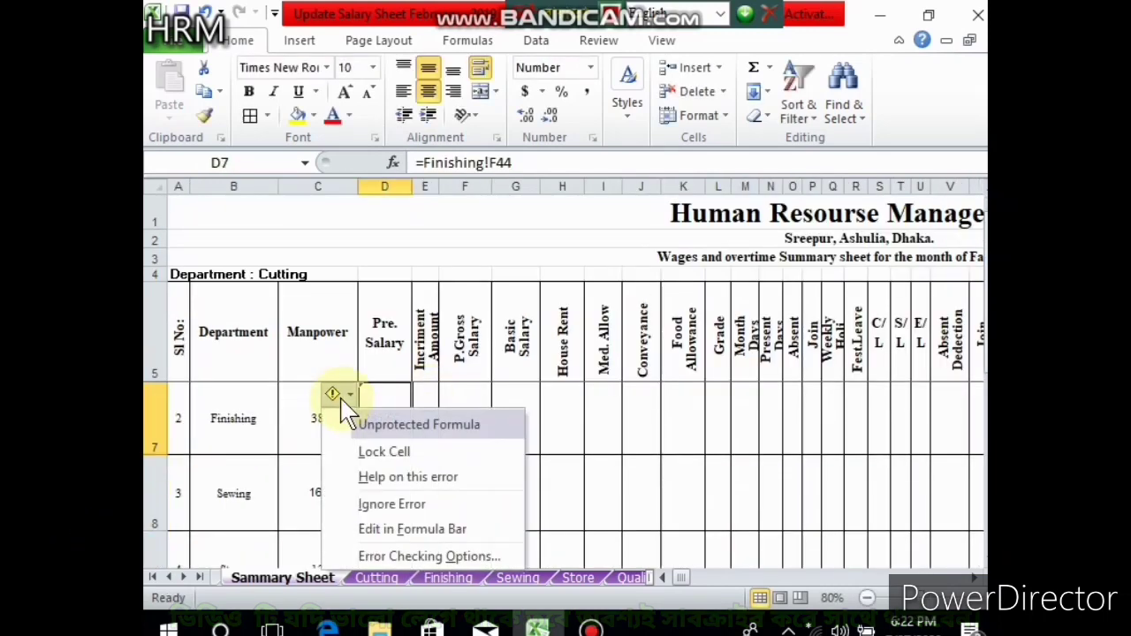
{"action": "left_click", "coordinate": [368, 455]}
{"action": "left_click_drag", "start_coordinate": [409, 455], "coordinate": [810, 440]}
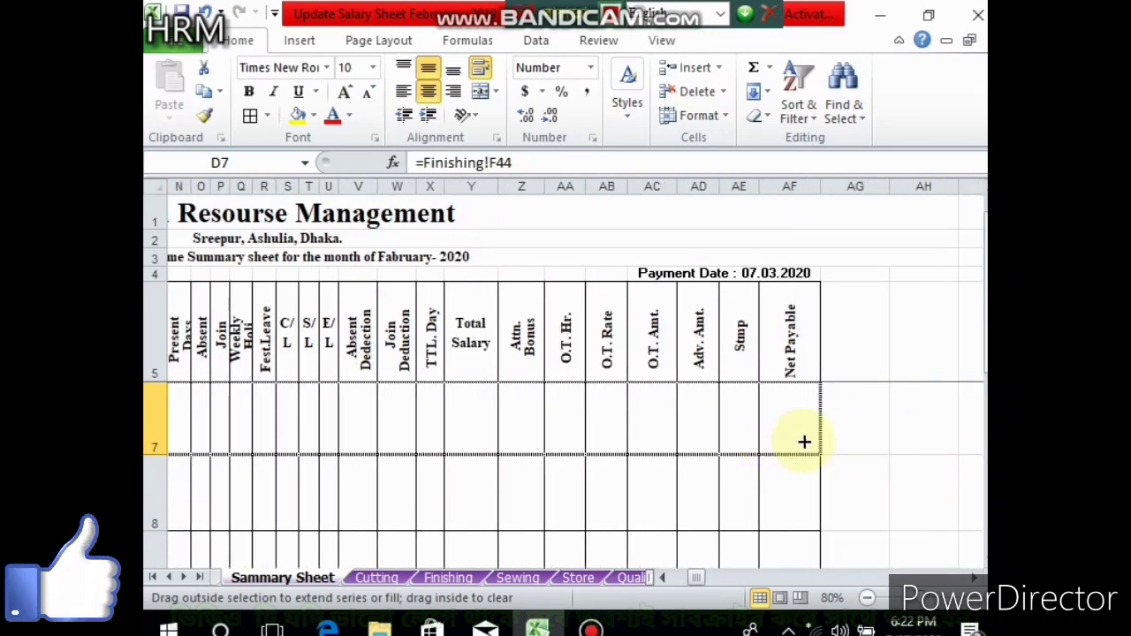
{"action": "left_click_drag", "start_coordinate": [810, 440], "coordinate": [803, 442]}
{"action": "left_click_drag", "start_coordinate": [696, 579], "coordinate": [673, 578]}
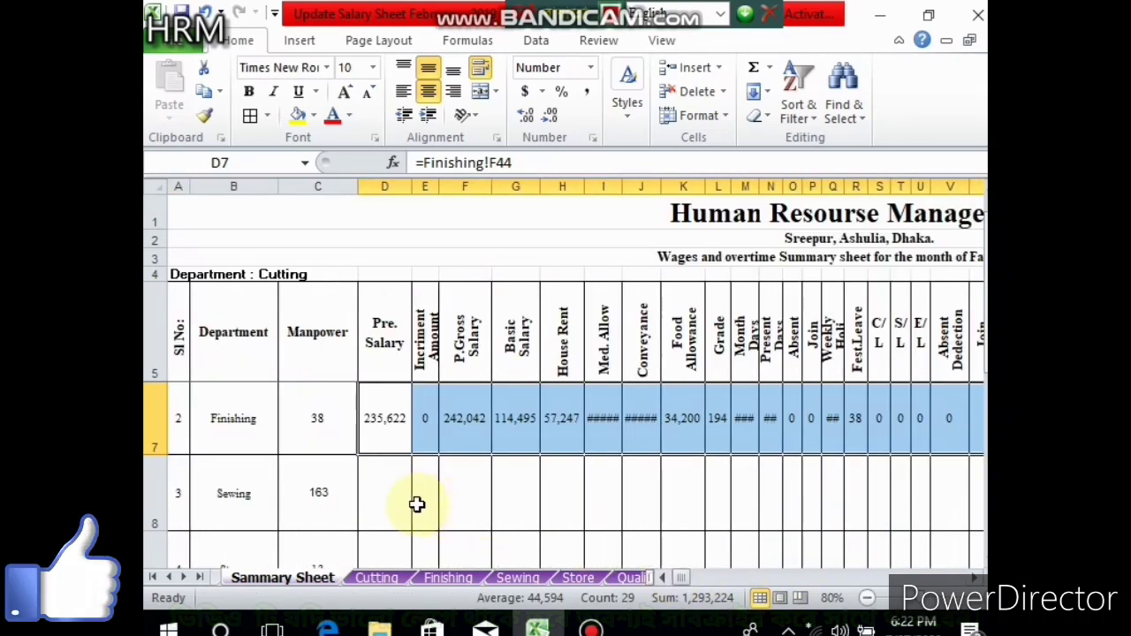
{"action": "left_click", "coordinate": [390, 496]}
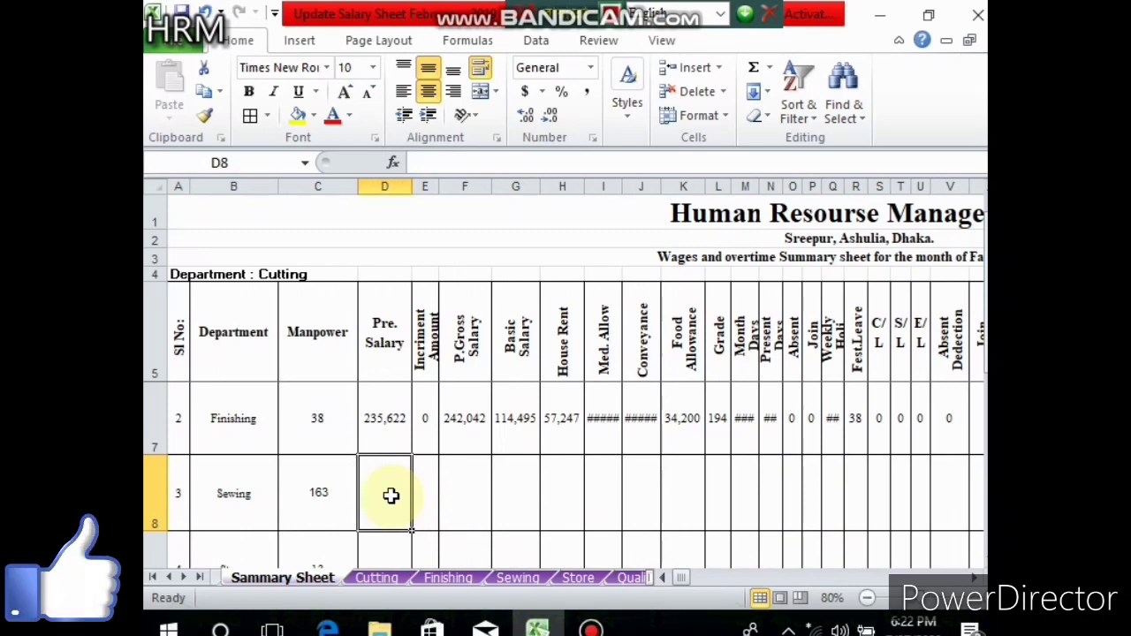
- Link D8 to the Sewing totals and fill across row 8 through Net Payable 1,318,735
{"action": "type", "text": "="}
{"action": "left_click", "coordinate": [517, 578]}
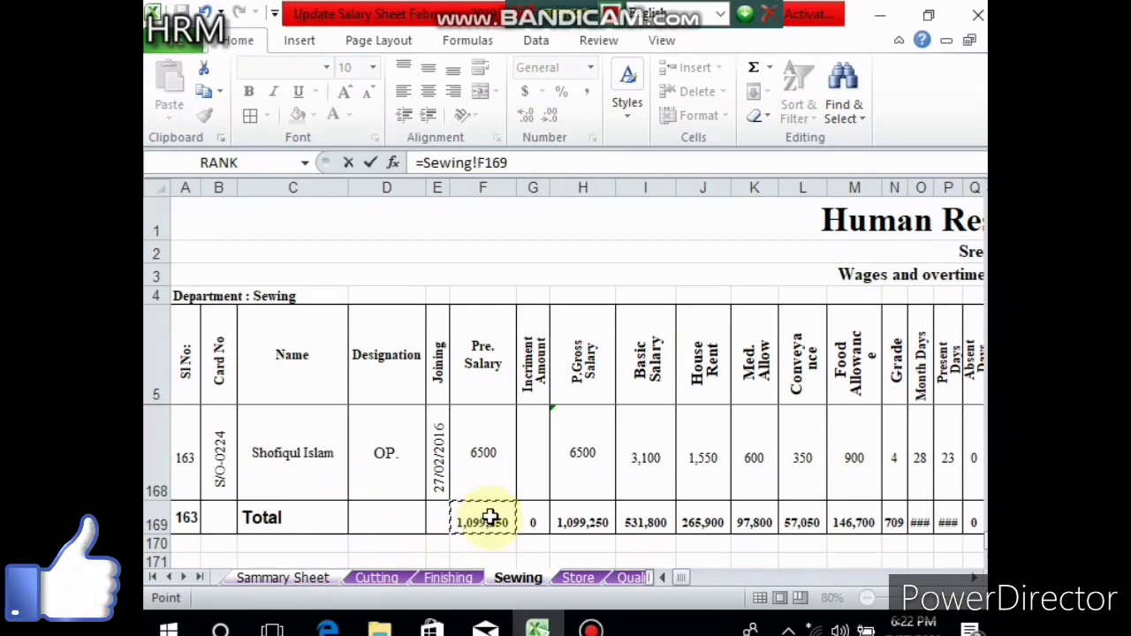
{"action": "key", "text": "Return"}
{"action": "left_click", "coordinate": [366, 412]}
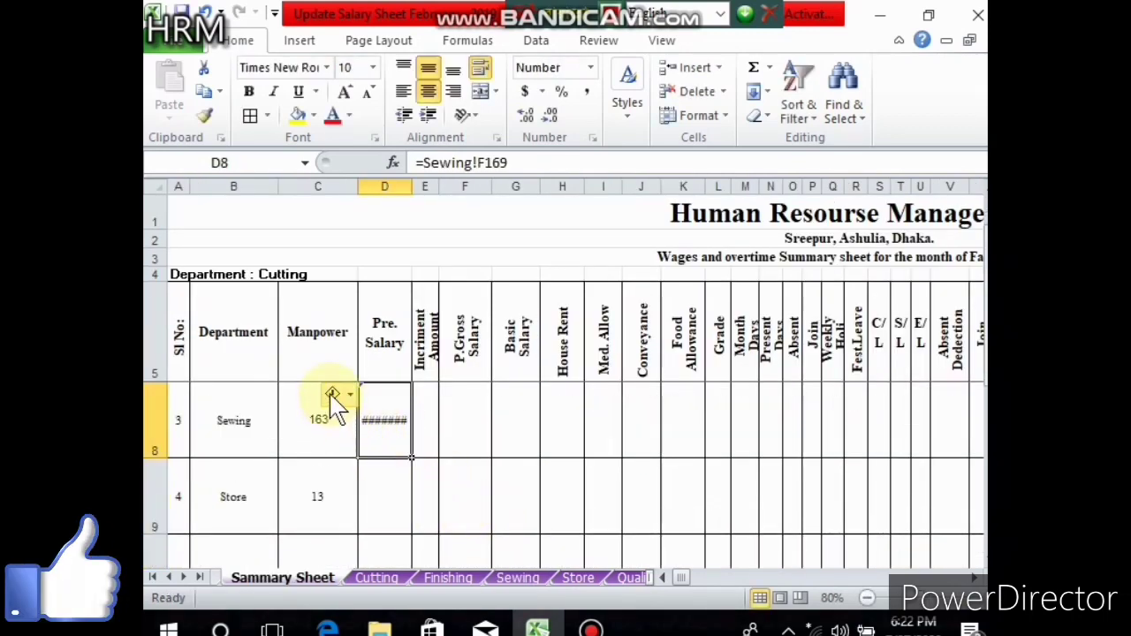
{"action": "left_click", "coordinate": [332, 395]}
{"action": "left_click", "coordinate": [378, 456]}
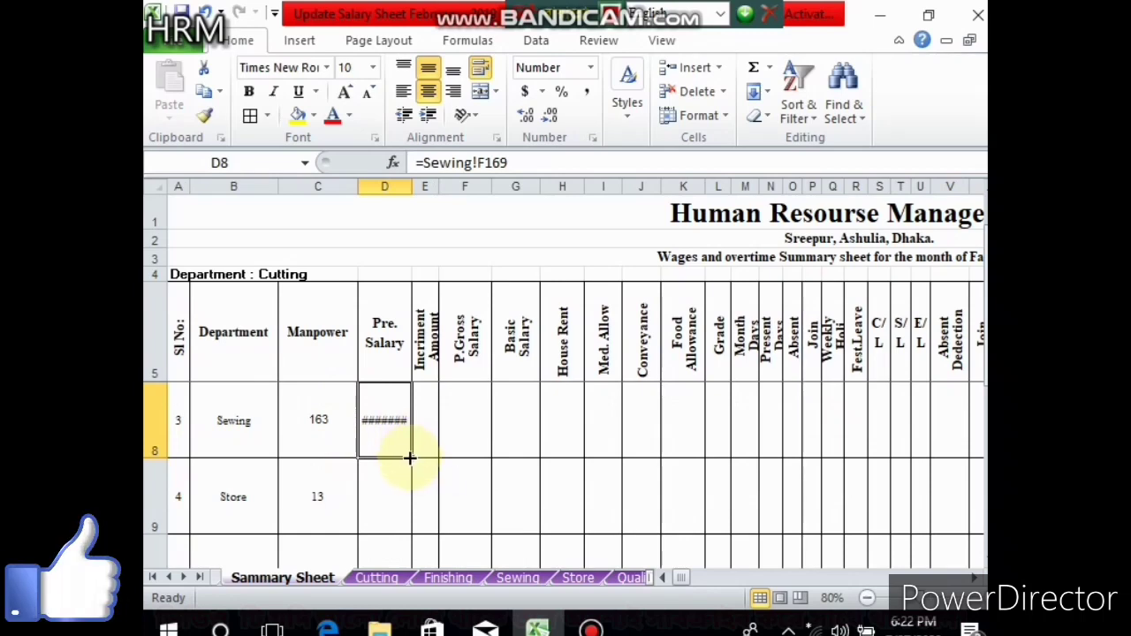
{"action": "mouse_move", "coordinate": [412, 456]}
{"action": "left_mouse_down"}
{"action": "mouse_move", "coordinate": [893, 457]}
{"action": "mouse_move", "coordinate": [765, 466]}
{"action": "left_mouse_up"}
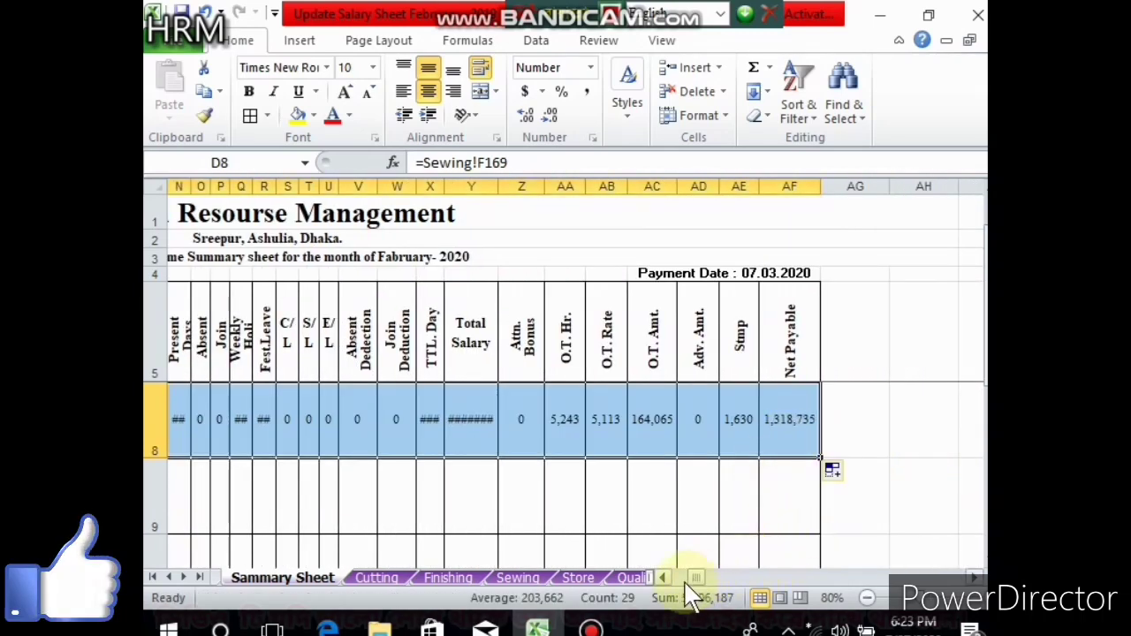
{"action": "left_click_drag", "start_coordinate": [695, 578], "coordinate": [681, 578]}
{"action": "left_click", "coordinate": [383, 517]}
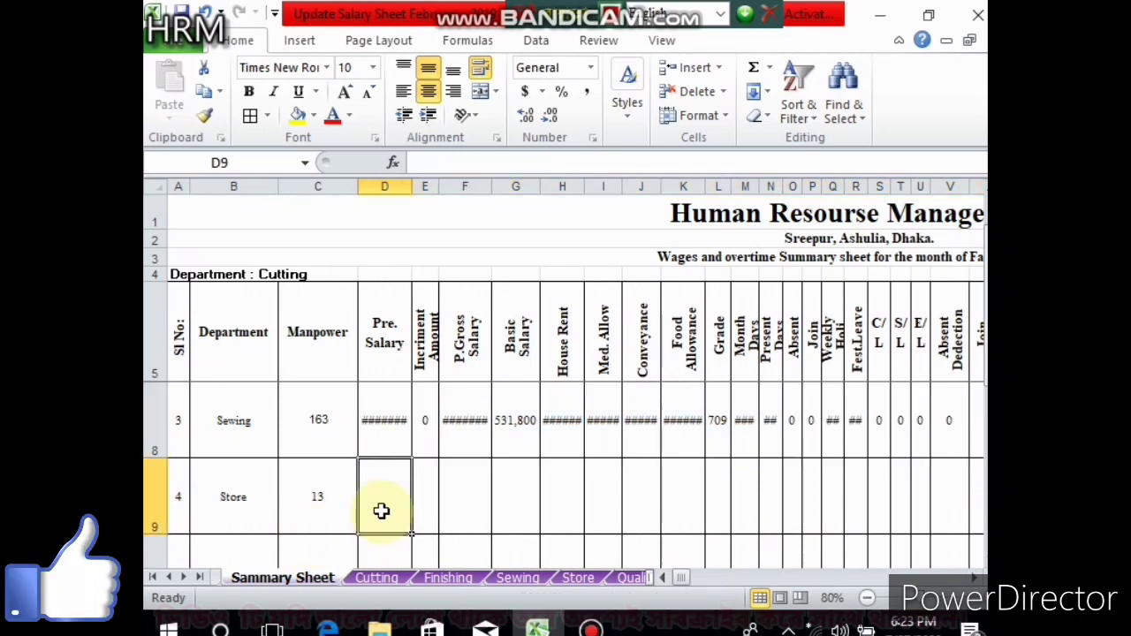
- Link D9 to =Store!F19 (108,875) and fill across row 9 to AF, ending at 129,942
{"action": "type", "text": "="}
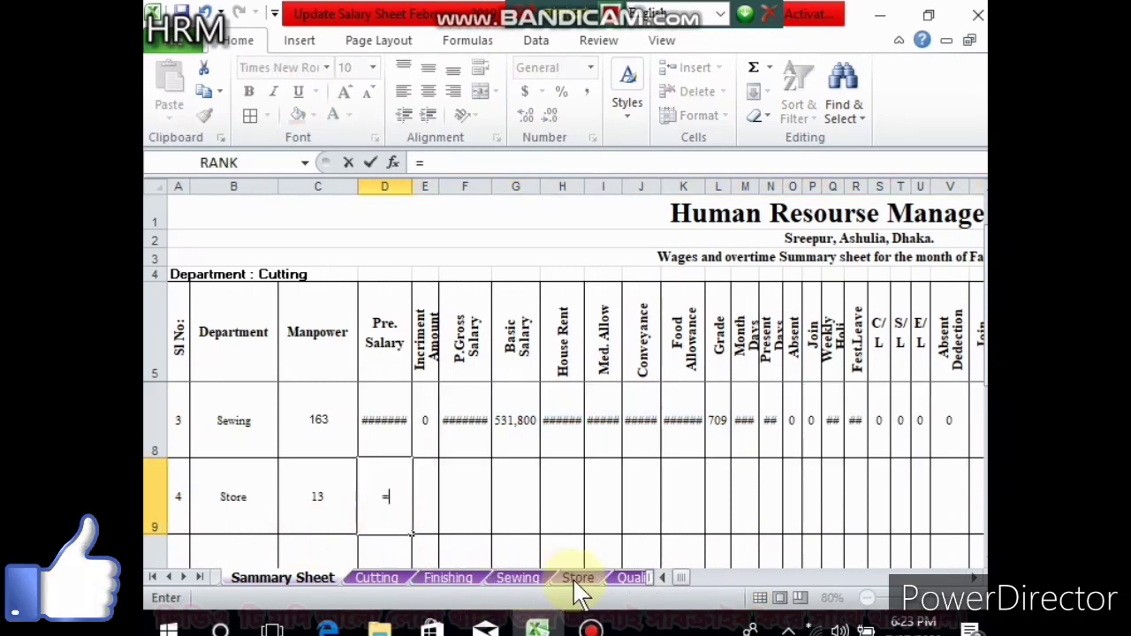
{"action": "left_click", "coordinate": [576, 578]}
{"action": "left_click", "coordinate": [439, 518]}
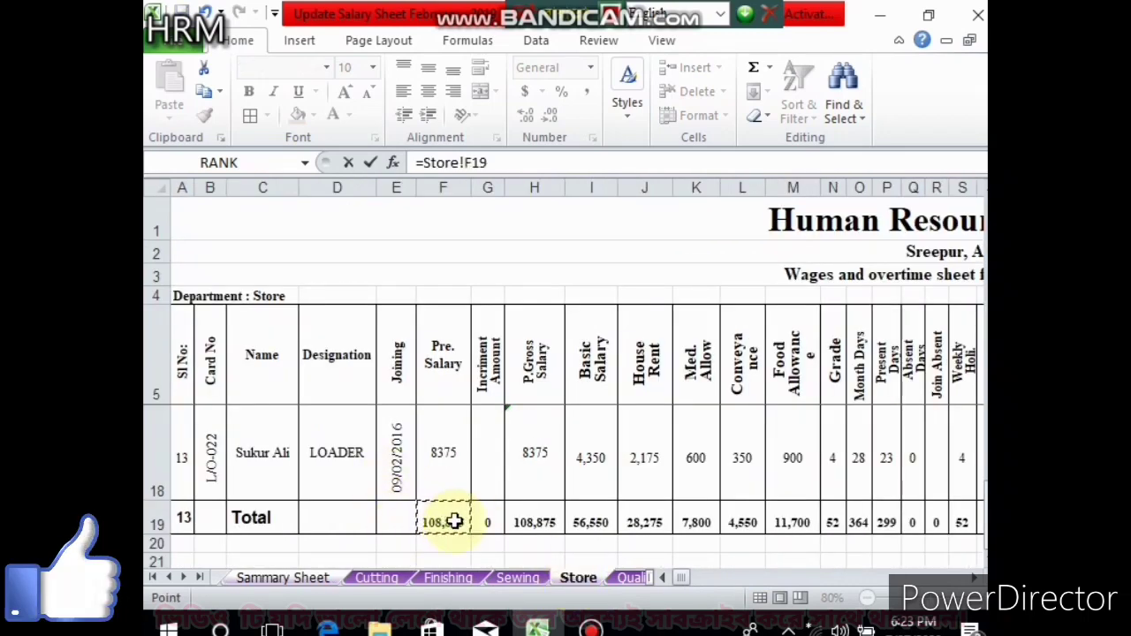
{"action": "key", "text": "Return"}
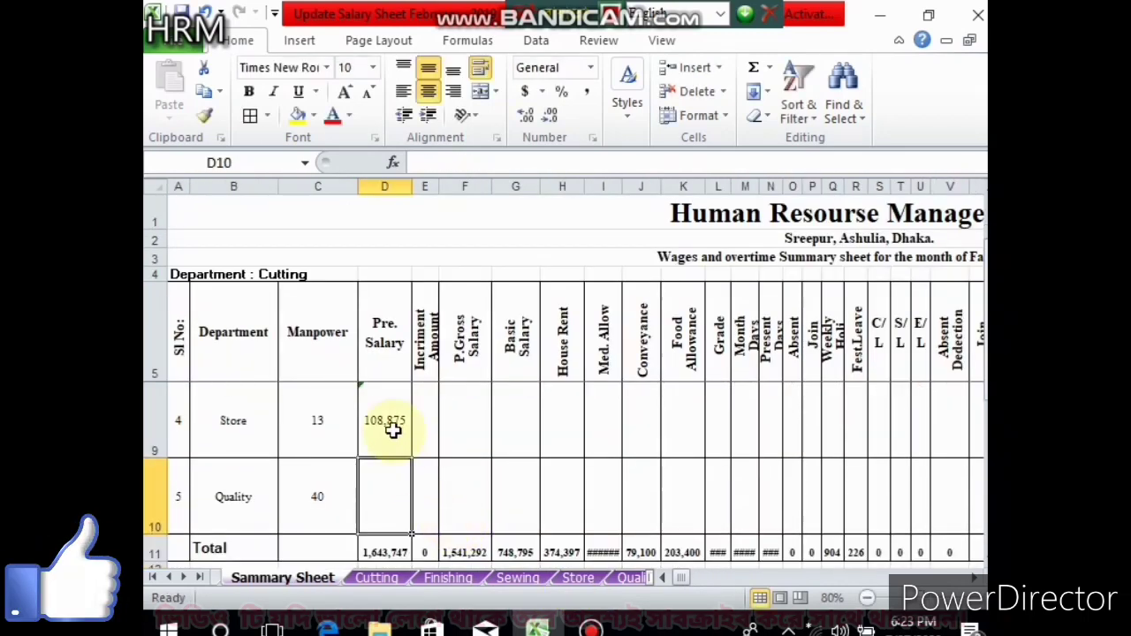
{"action": "left_click", "coordinate": [383, 422]}
{"action": "left_click", "coordinate": [334, 395]}
{"action": "left_click", "coordinate": [382, 449]}
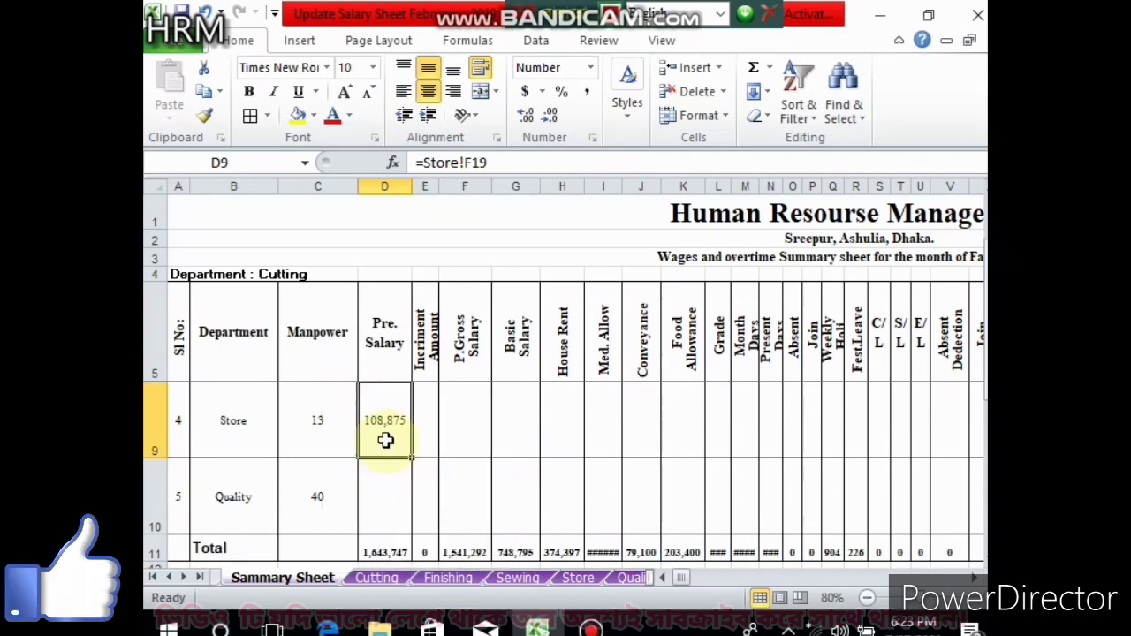
{"action": "left_click_drag", "start_coordinate": [412, 459], "coordinate": [793, 443]}
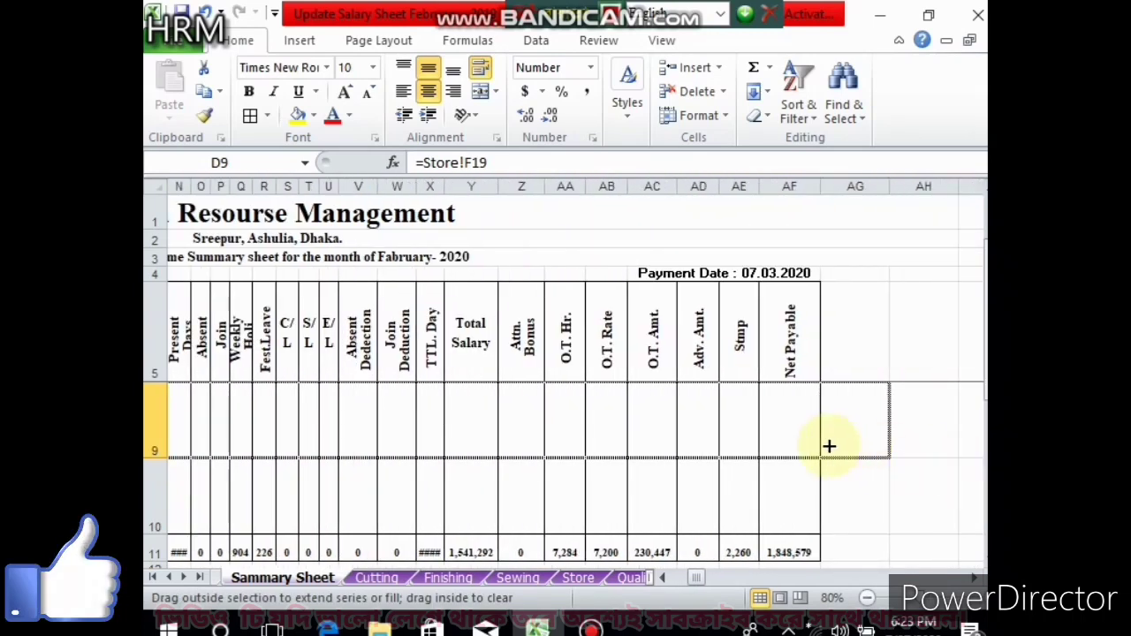
{"action": "left_click_drag", "start_coordinate": [696, 577], "coordinate": [681, 577]}
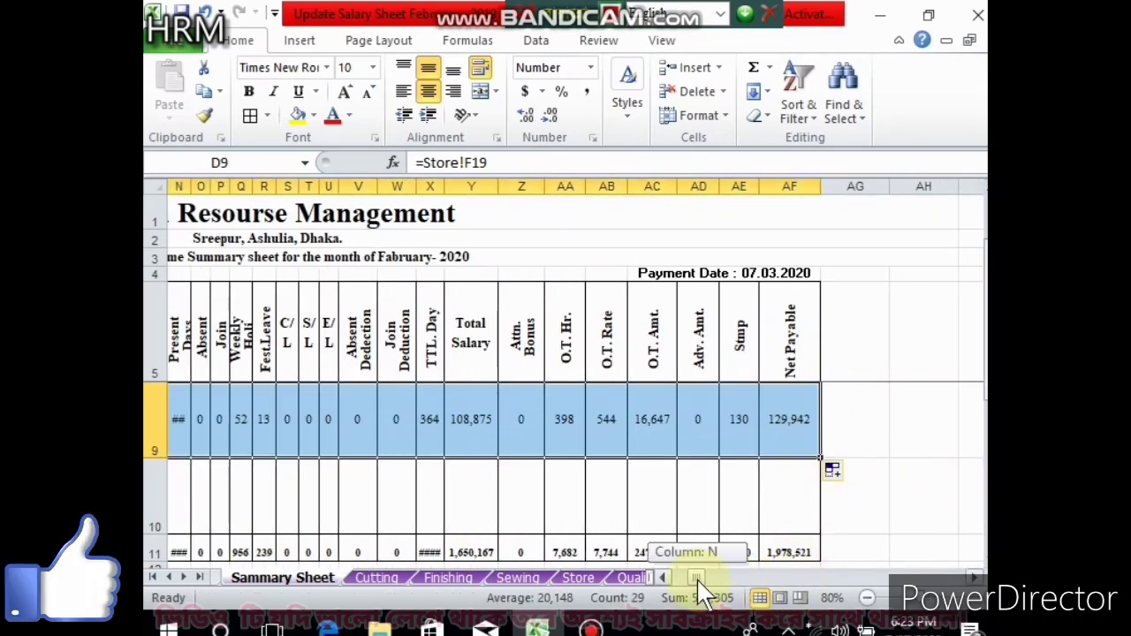
{"action": "left_click", "coordinate": [409, 502]}
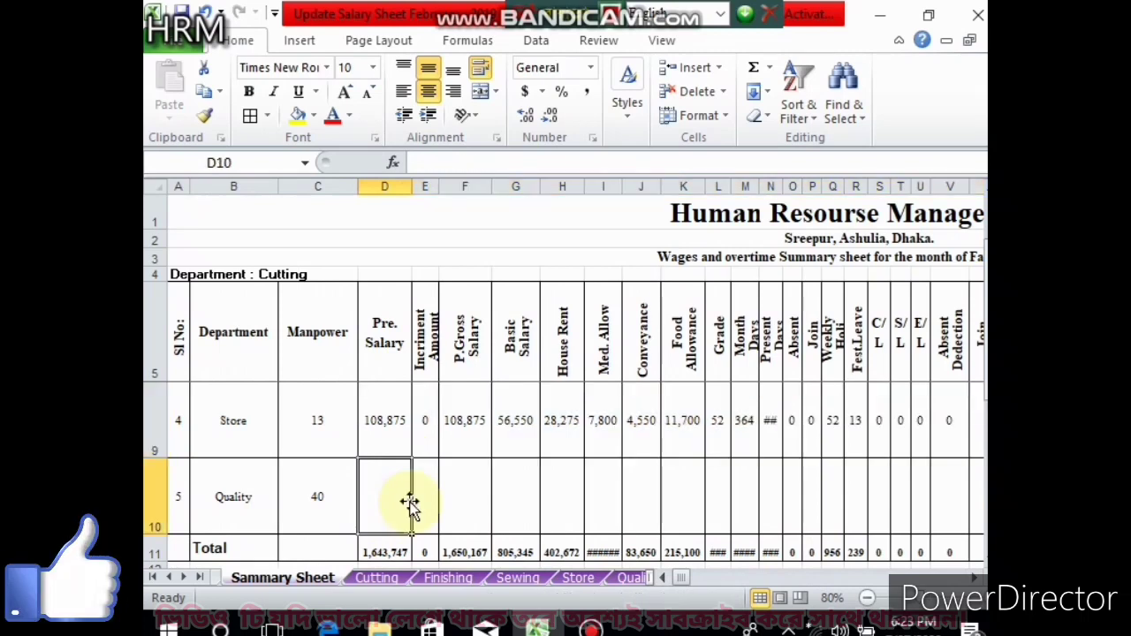
- Link D10 to =Quality!F46 (269,630) and fill across row 10 to AF, ending at 327,830
{"action": "type", "text": "="}
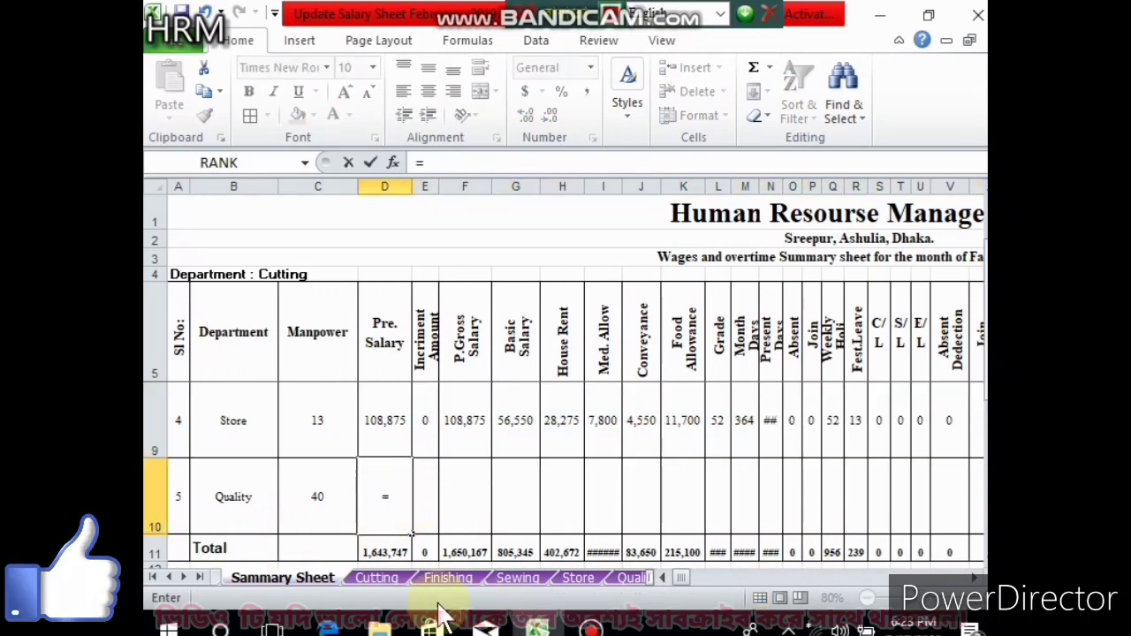
{"action": "left_click", "coordinate": [632, 577]}
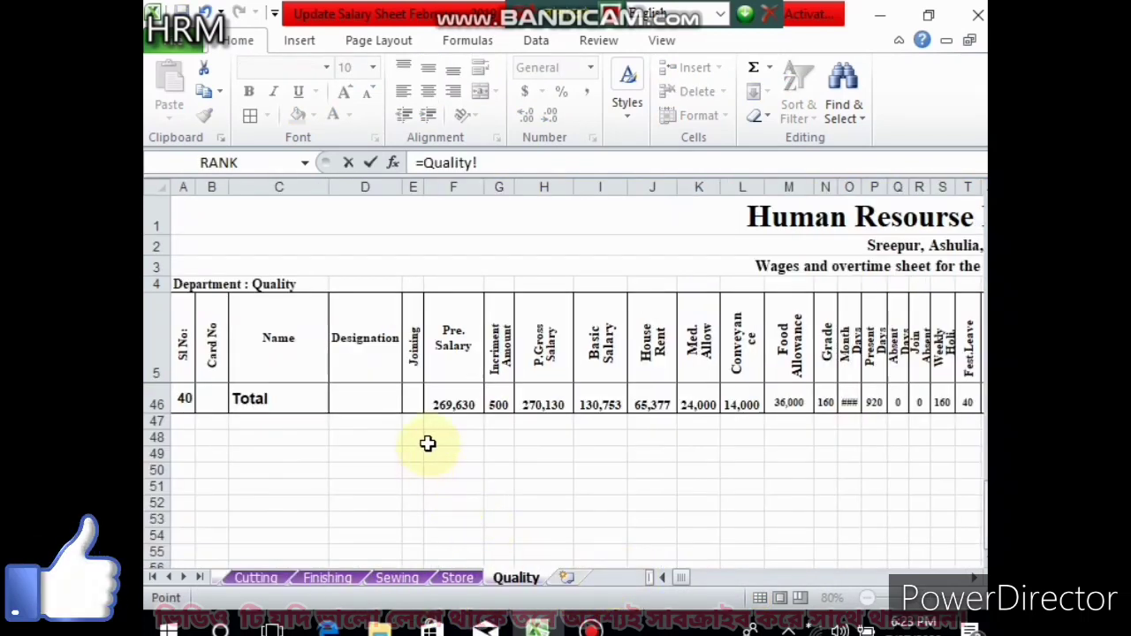
{"action": "key", "text": "Return"}
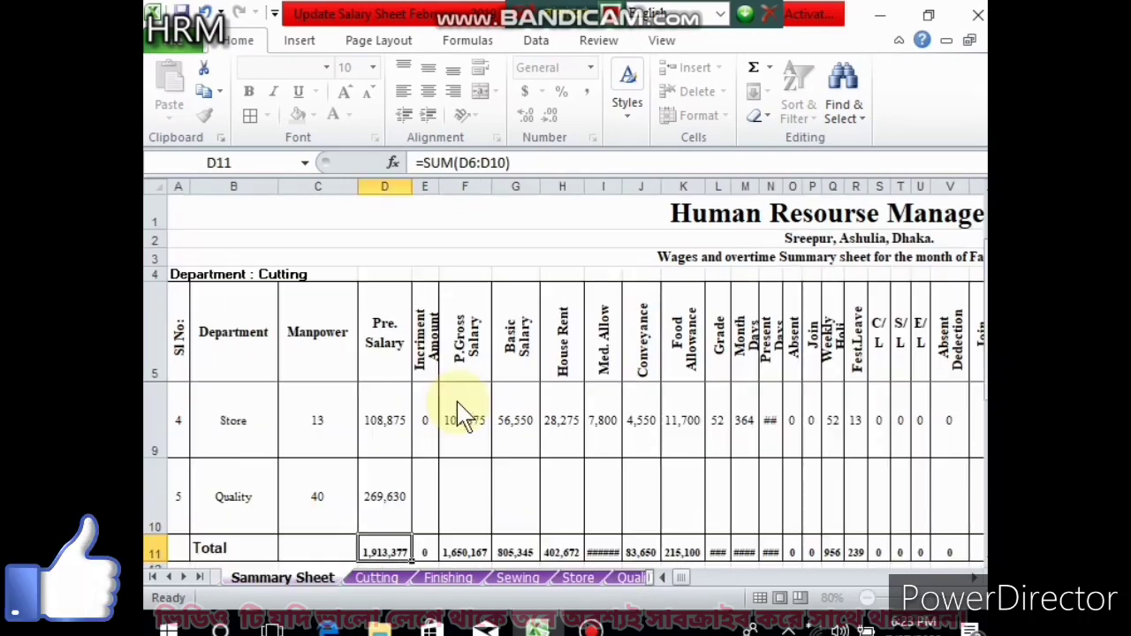
{"action": "left_click", "coordinate": [378, 498]}
{"action": "left_click", "coordinate": [348, 471]}
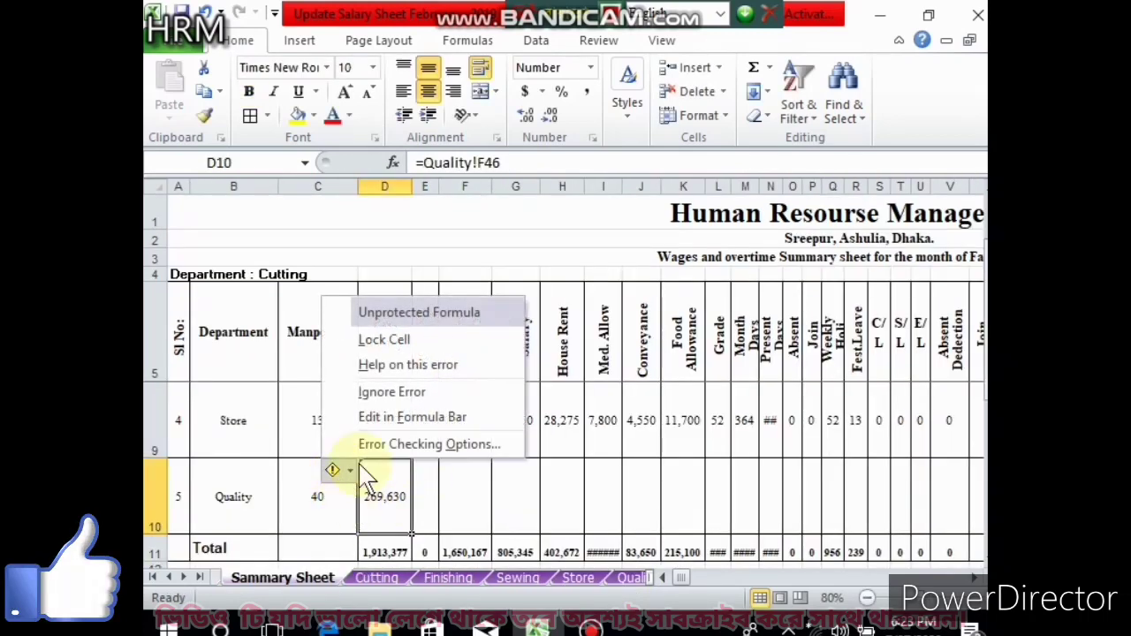
{"action": "left_click", "coordinate": [376, 340]}
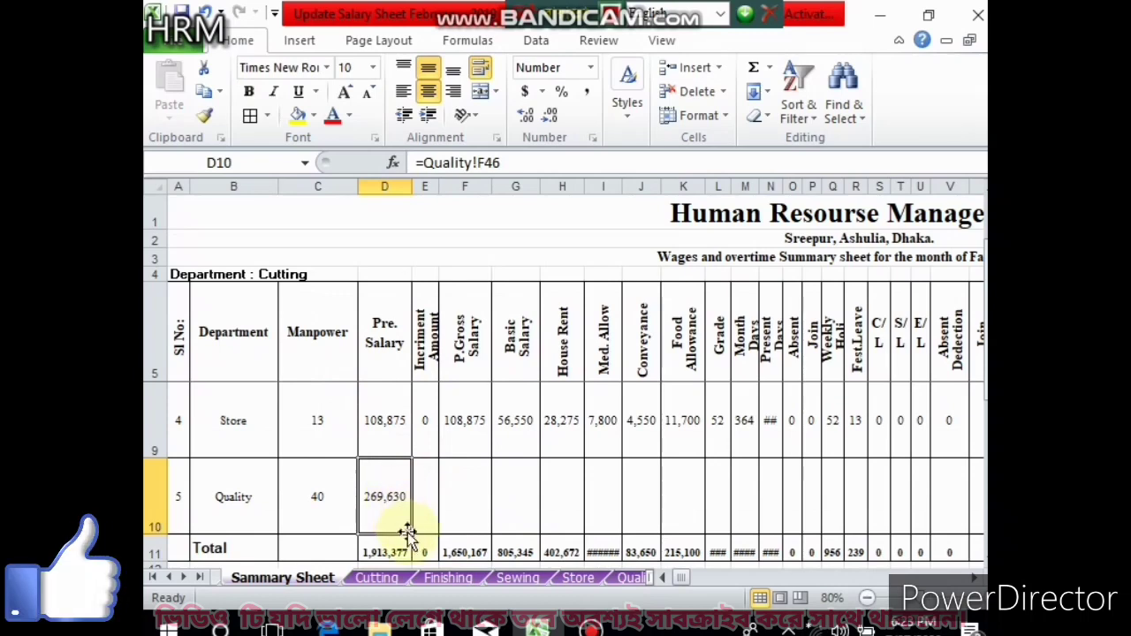
{"action": "mouse_move", "coordinate": [410, 534]}
{"action": "left_mouse_down"}
{"action": "mouse_move", "coordinate": [972, 496]}
{"action": "mouse_move", "coordinate": [786, 525]}
{"action": "mouse_move", "coordinate": [808, 525]}
{"action": "left_mouse_up"}
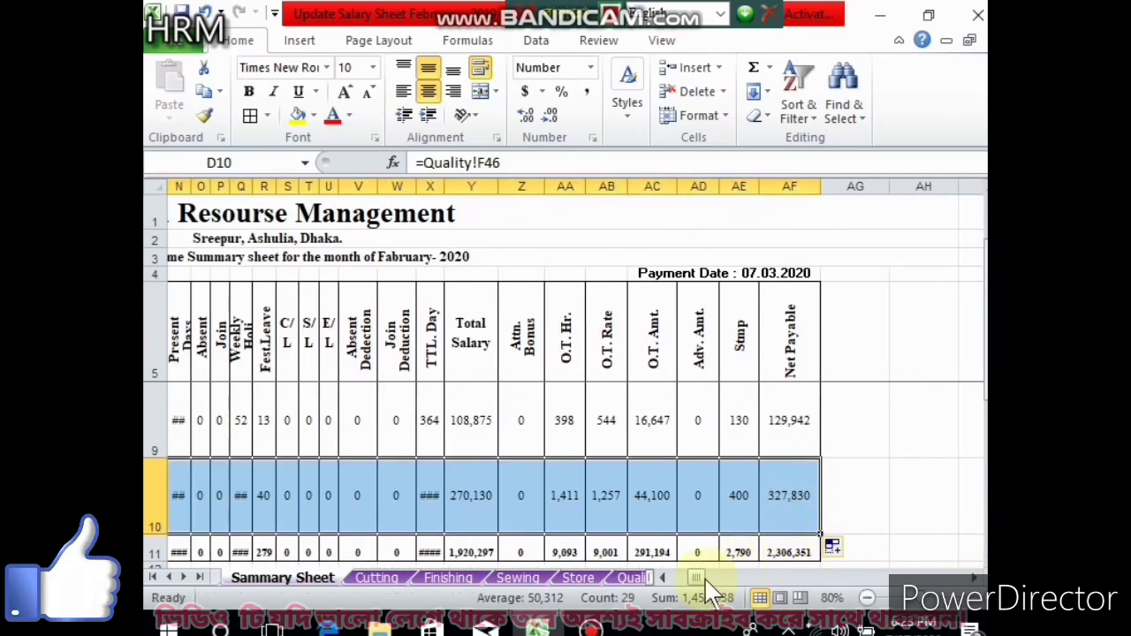
{"action": "left_click_drag", "start_coordinate": [696, 578], "coordinate": [662, 576]}
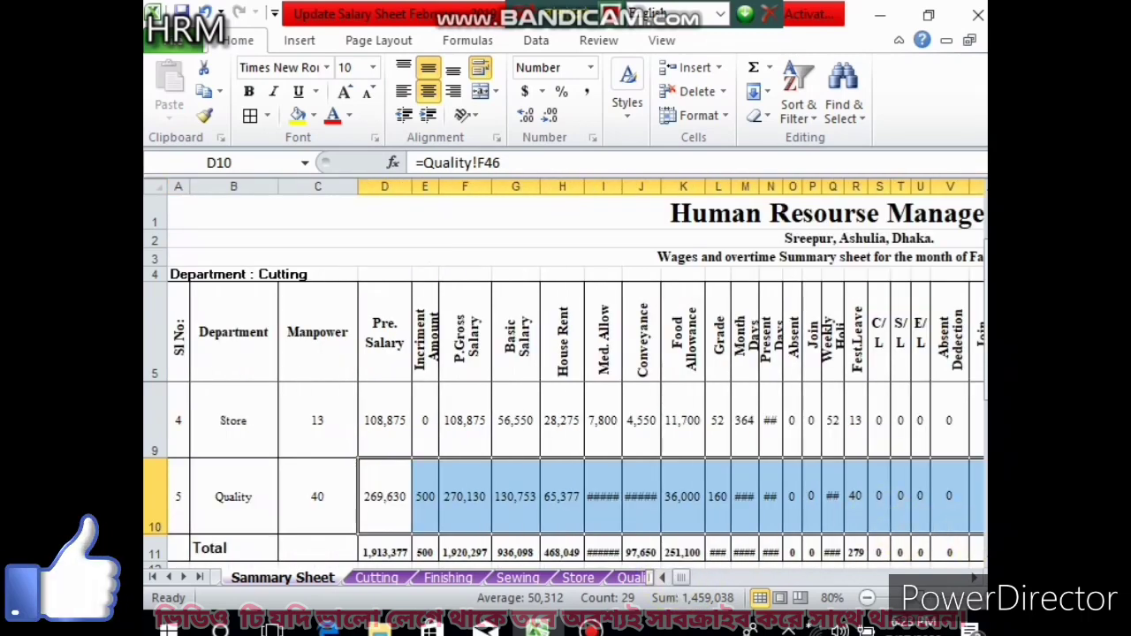
- Widen the Med. Allow, Conveyance and Month Days columns and autofit Weekly Holi
{"action": "scroll", "coordinate": [565, 424], "scroll_direction": "down", "scroll_amount": 1}
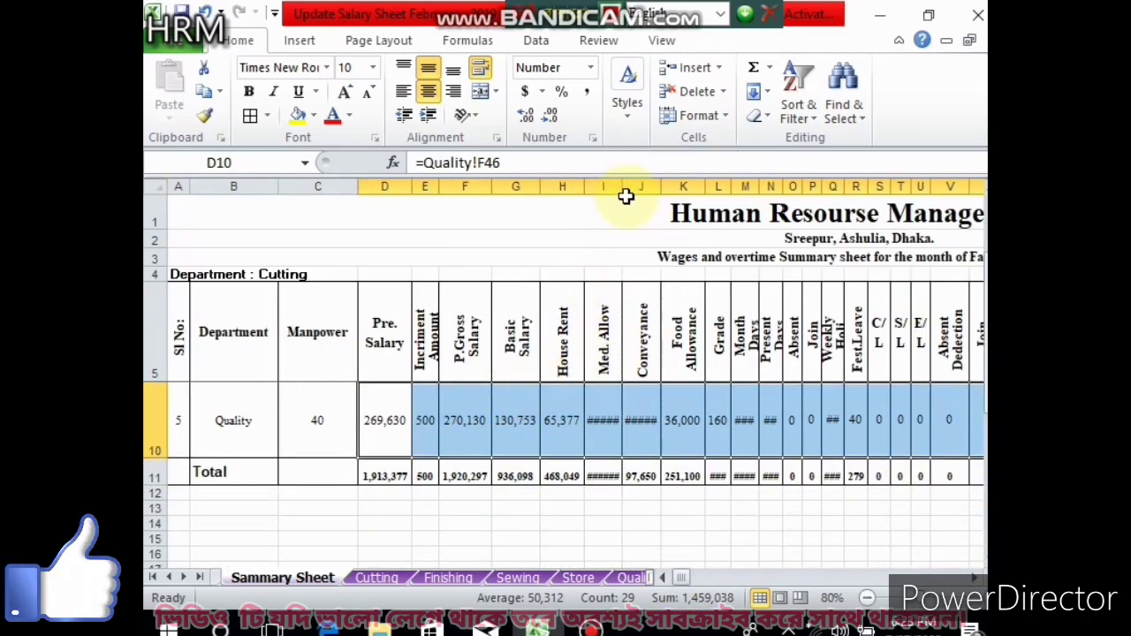
{"action": "left_click_drag", "start_coordinate": [622, 191], "coordinate": [688, 190]}
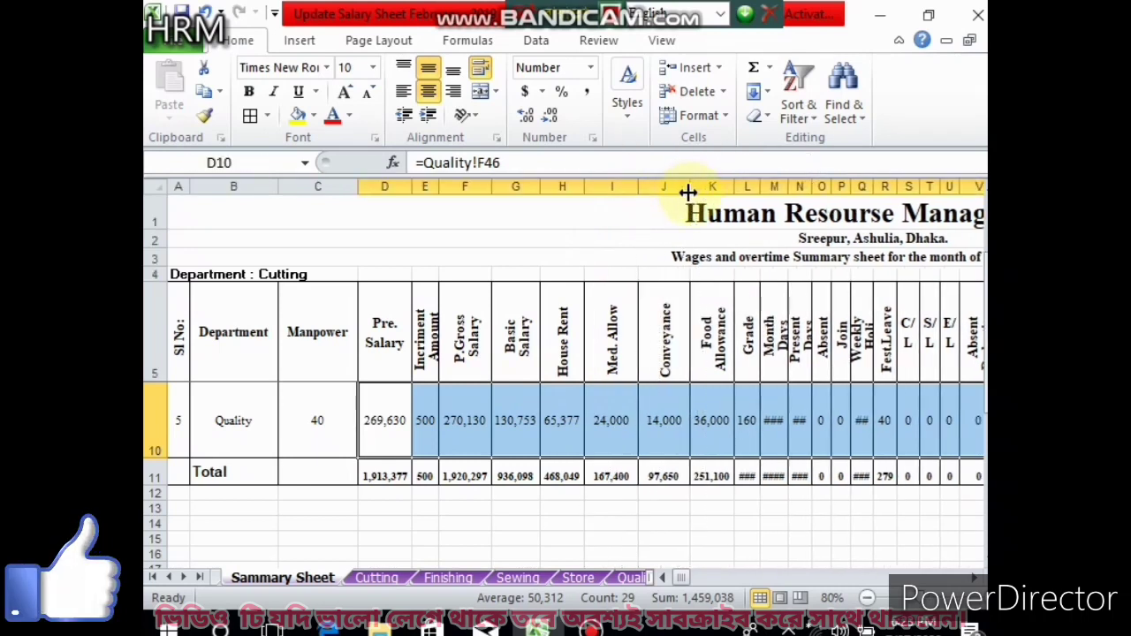
{"action": "left_click_drag", "start_coordinate": [787, 187], "coordinate": [843, 188]}
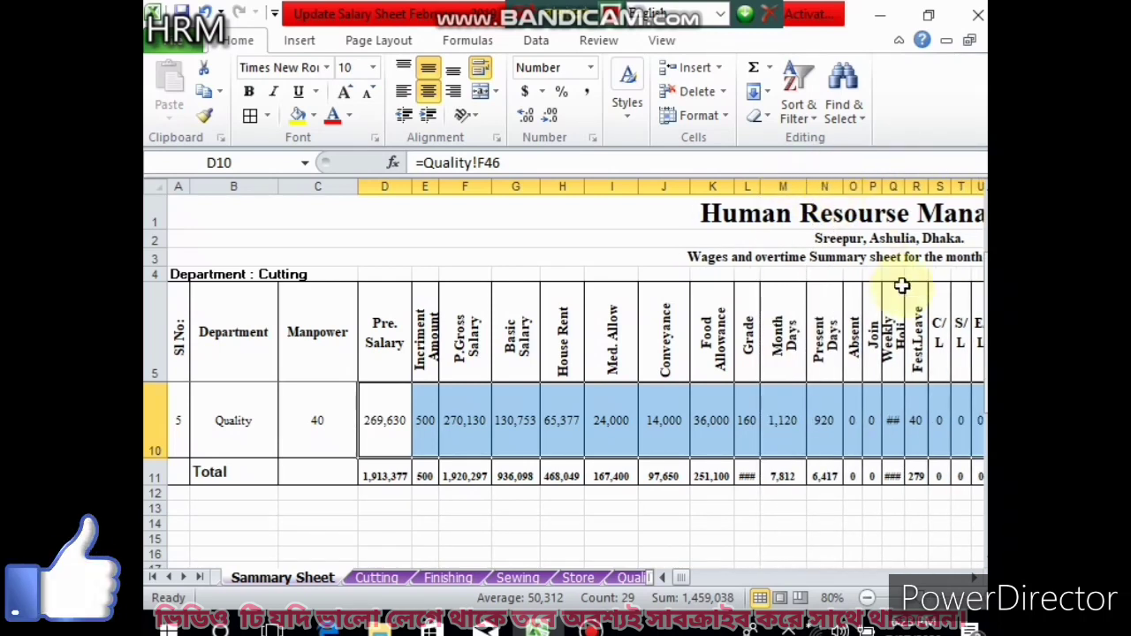
{"action": "double_click", "coordinate": [903, 187]}
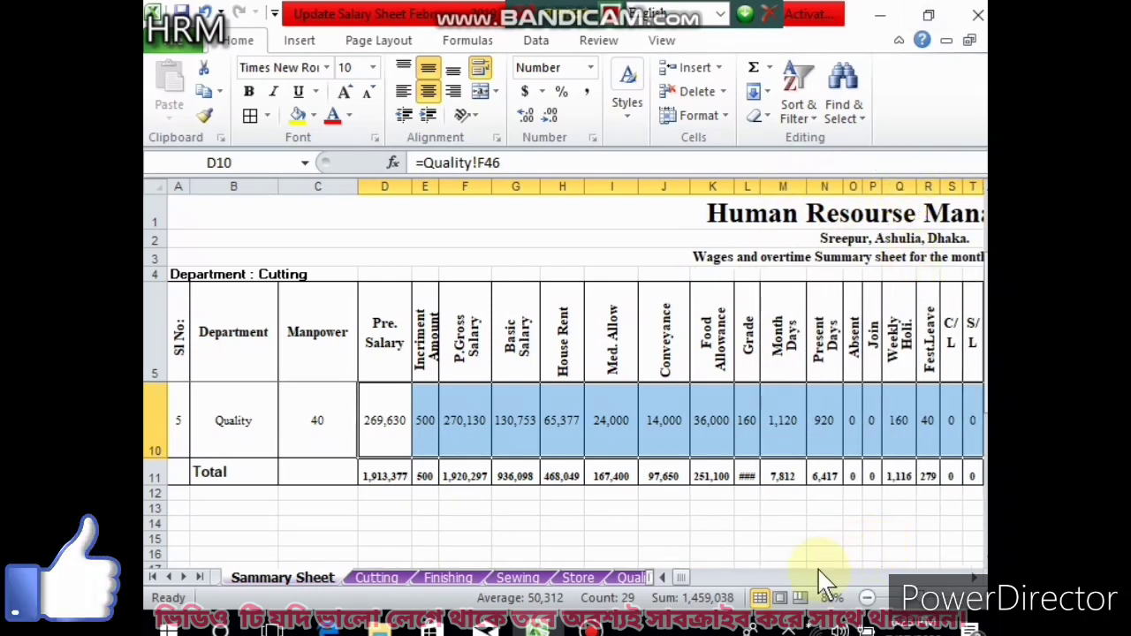
{"action": "left_click_drag", "start_coordinate": [687, 576], "coordinate": [695, 577]}
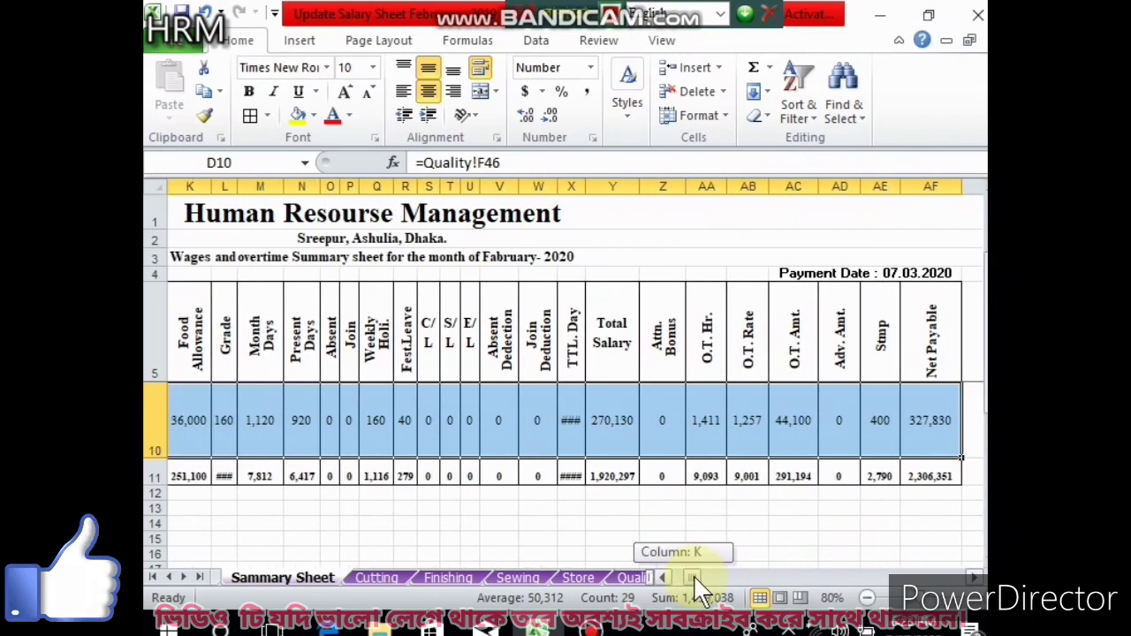
- Widen the TTL. Day column so values like 700 show, then select Grade column L
{"action": "left_click", "coordinate": [930, 477]}
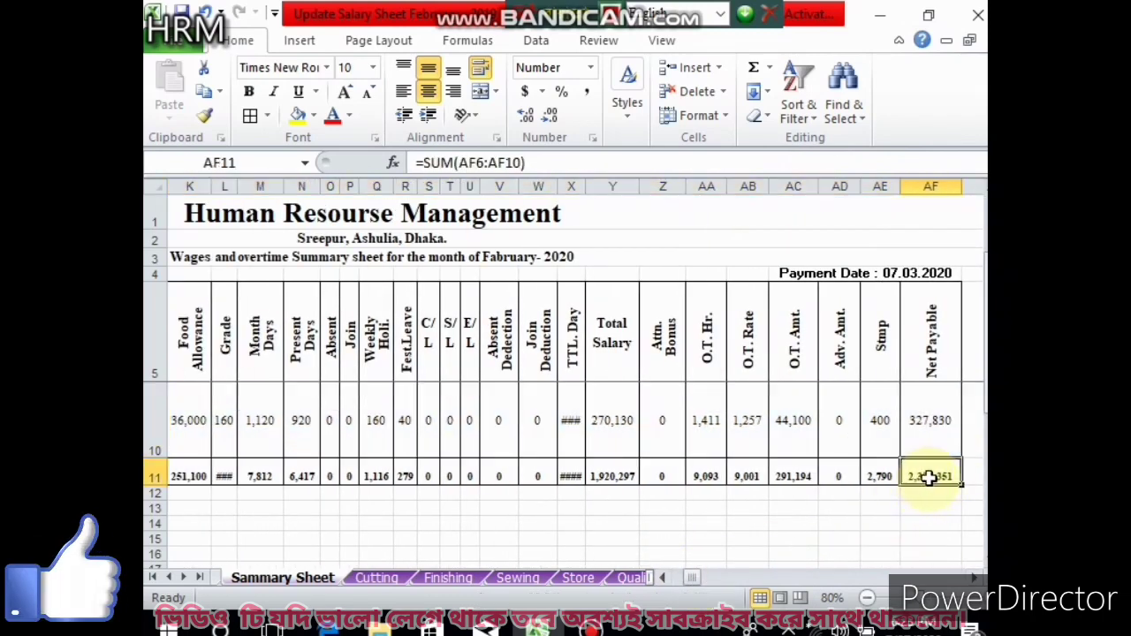
{"action": "left_click_drag", "start_coordinate": [981, 393], "coordinate": [985, 346]}
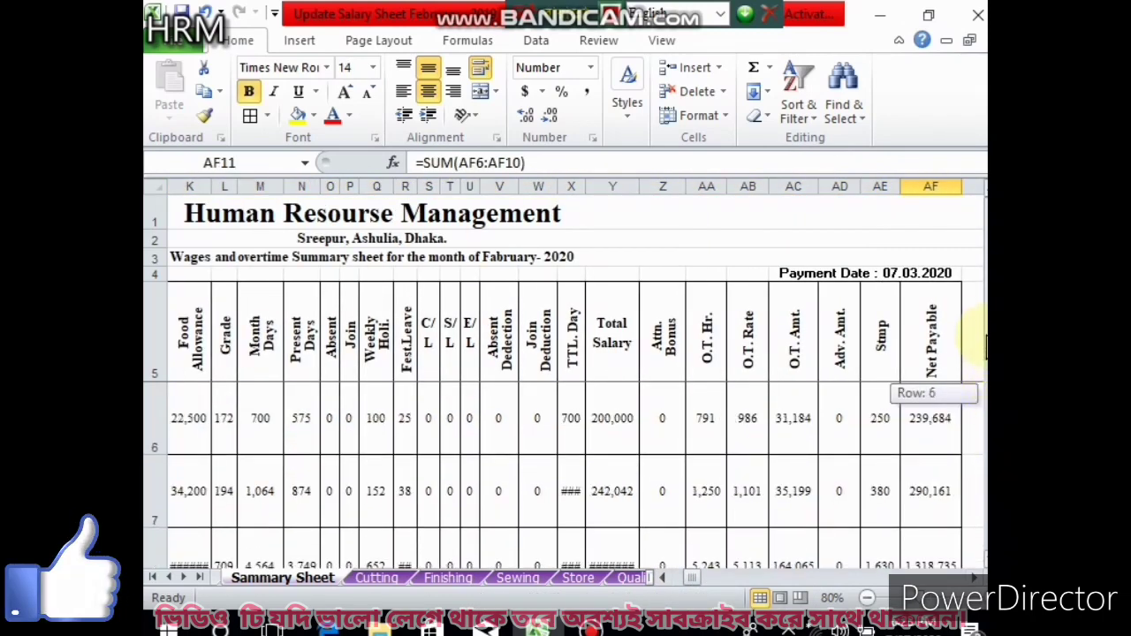
{"action": "left_click_drag", "start_coordinate": [981, 283], "coordinate": [981, 283]}
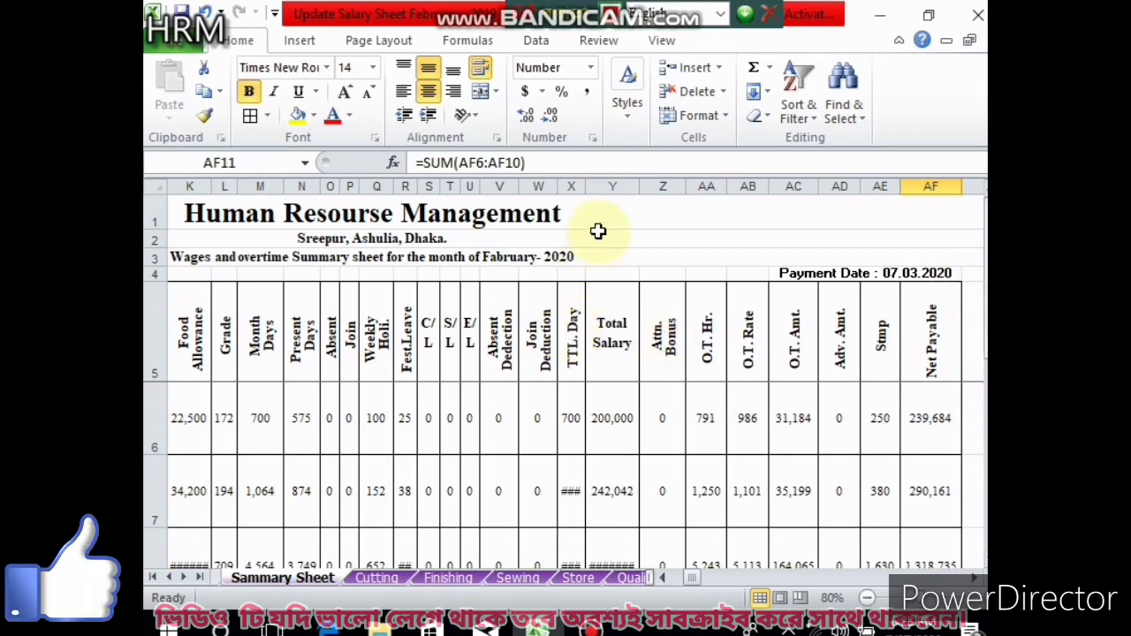
{"action": "left_click_drag", "start_coordinate": [585, 187], "coordinate": [597, 186]}
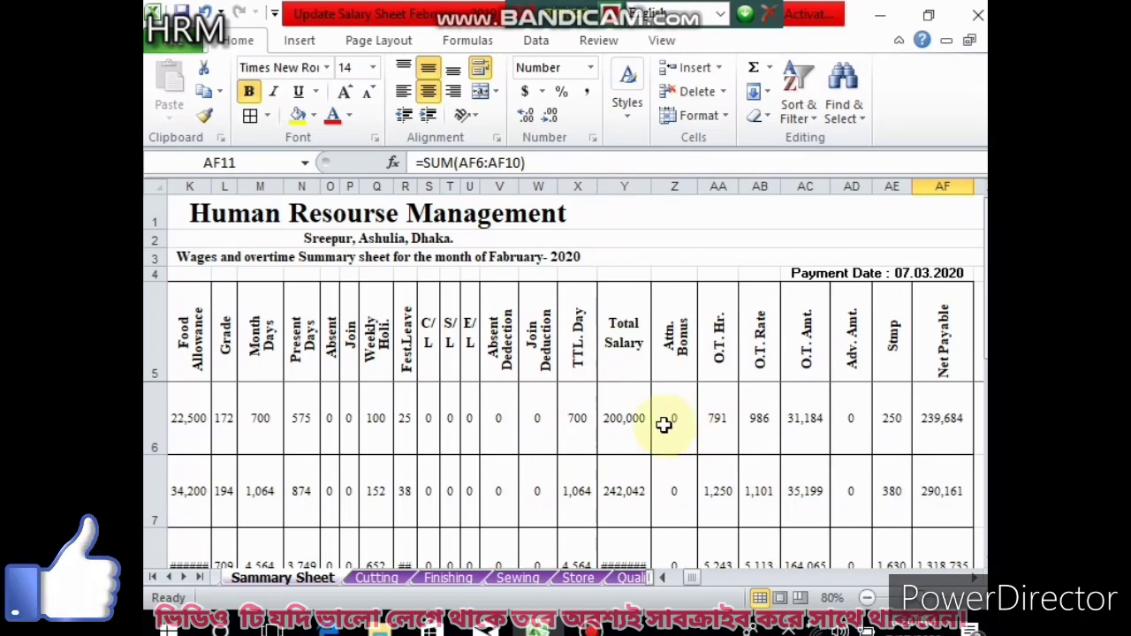
{"action": "left_click", "coordinate": [223, 181]}
{"action": "right_click", "coordinate": [223, 181]}
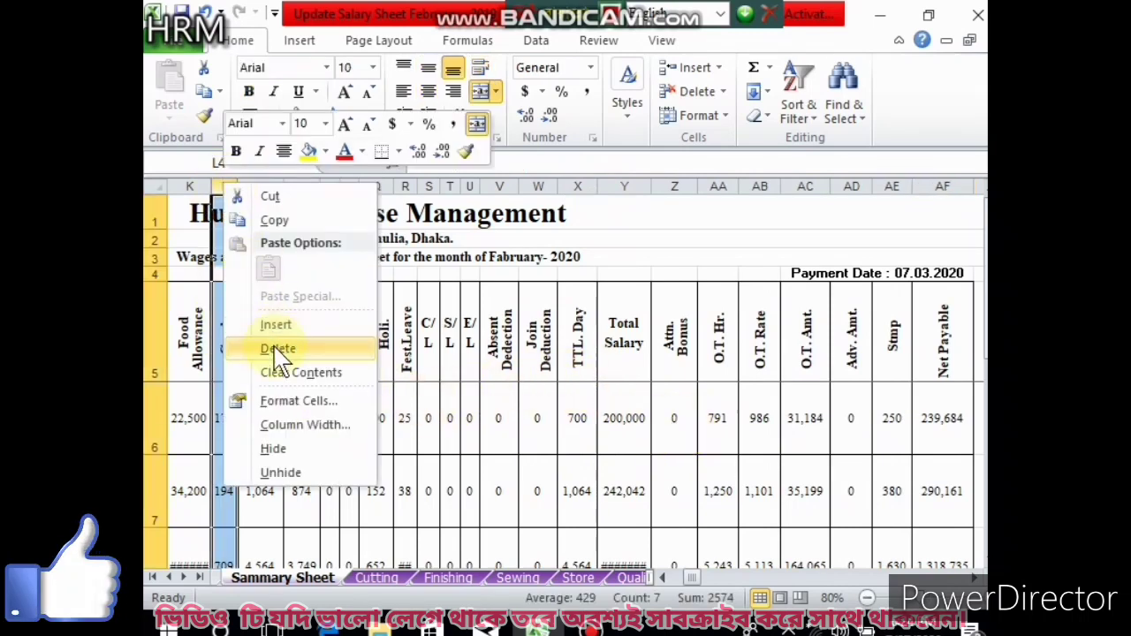
- Delete the Grade column and widen Total Salary so its totals display
{"action": "left_click", "coordinate": [276, 349]}
{"action": "left_click", "coordinate": [648, 495]}
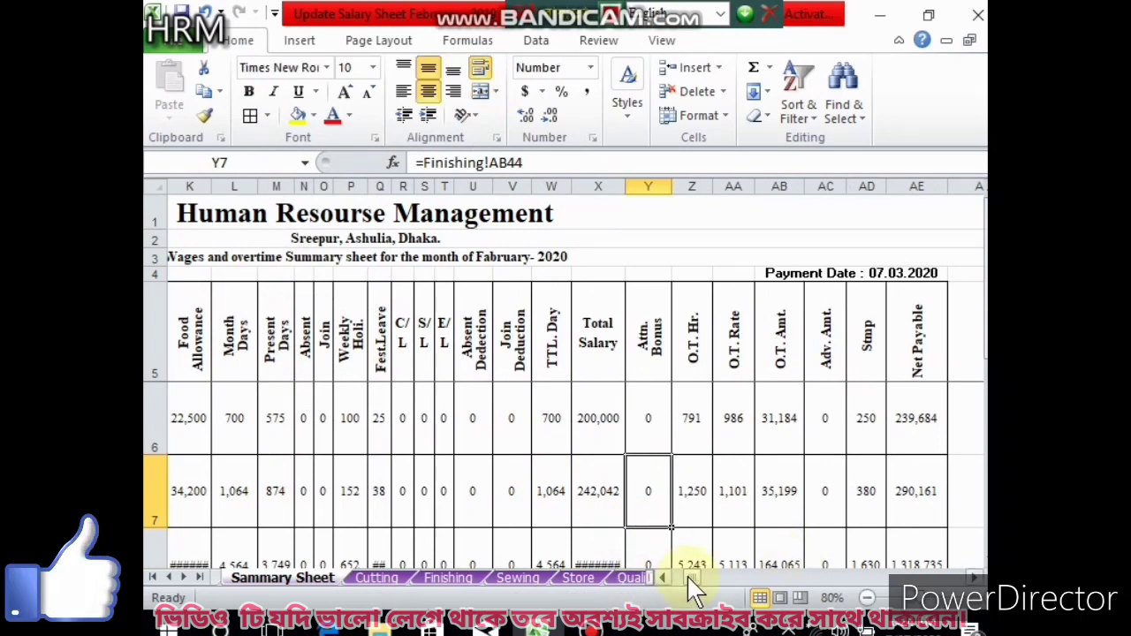
{"action": "left_click_drag", "start_coordinate": [622, 188], "coordinate": [629, 189]}
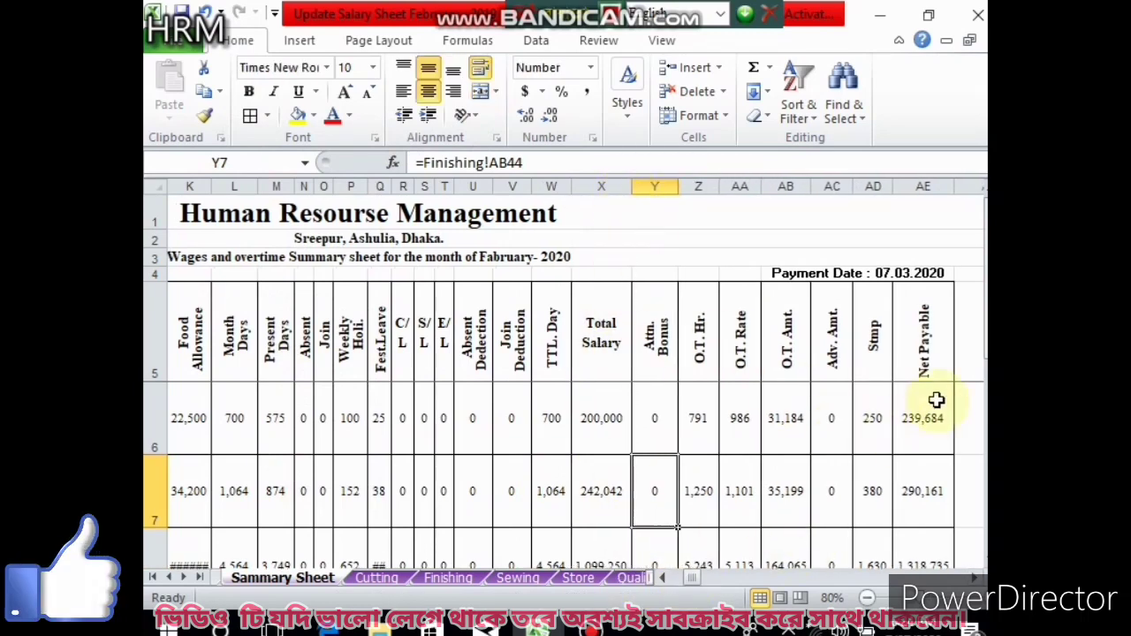
{"action": "left_click_drag", "start_coordinate": [982, 340], "coordinate": [983, 353]}
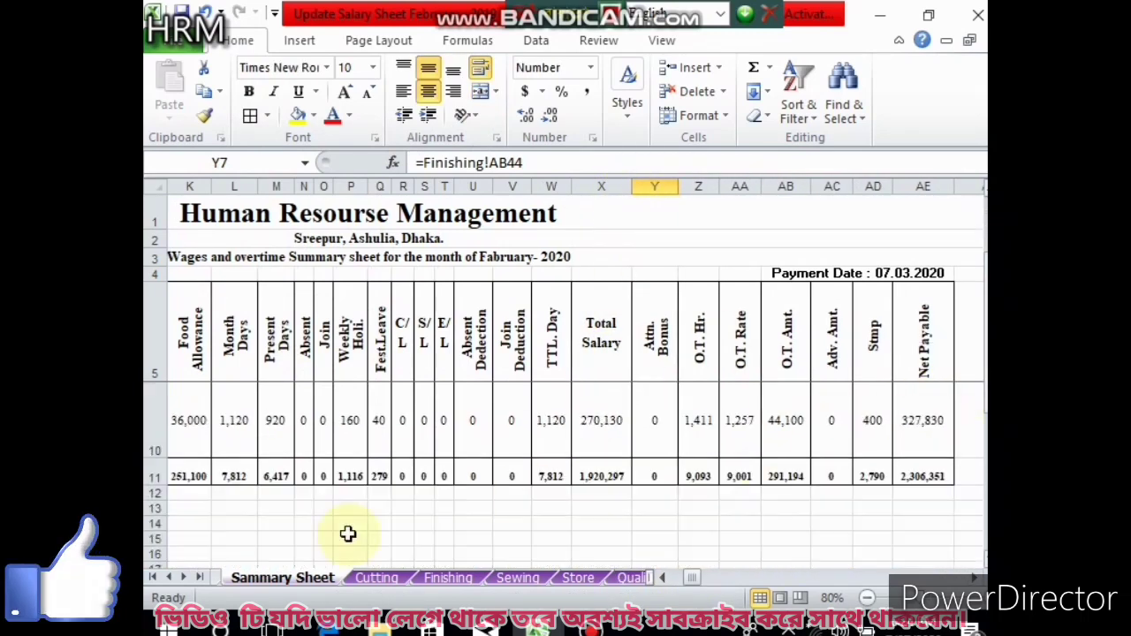
{"action": "left_click_drag", "start_coordinate": [686, 576], "coordinate": [673, 578]}
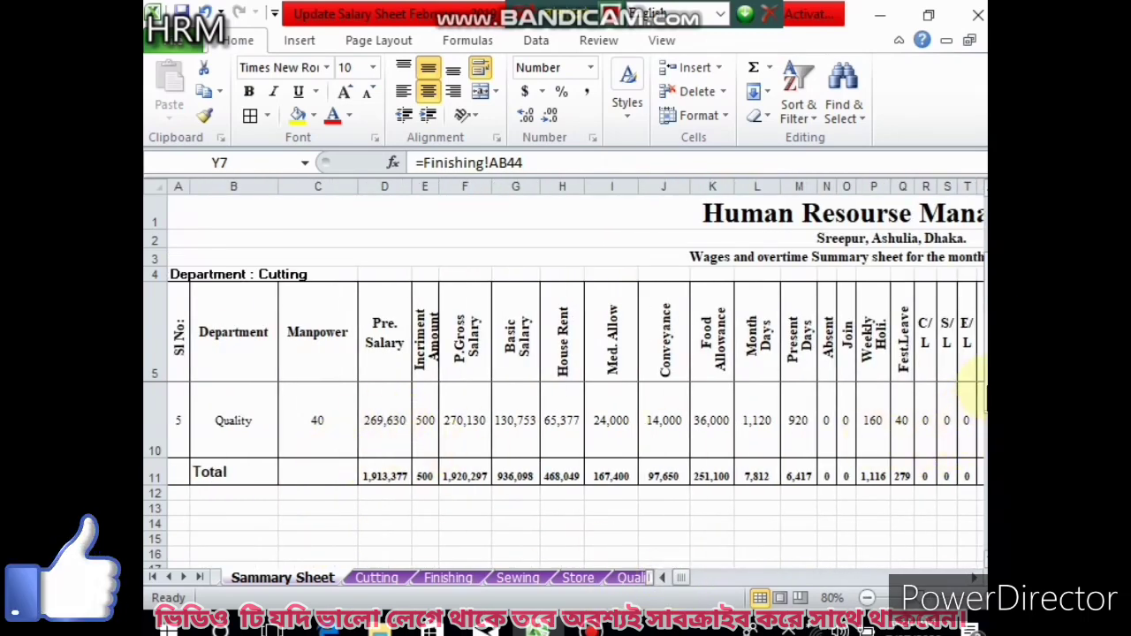
{"action": "left_click_drag", "start_coordinate": [983, 406], "coordinate": [983, 388]}
- AutoSum Manpower C6:C11 to give 279 employees in the Total row
{"action": "left_click_drag", "start_coordinate": [348, 430], "coordinate": [331, 482]}
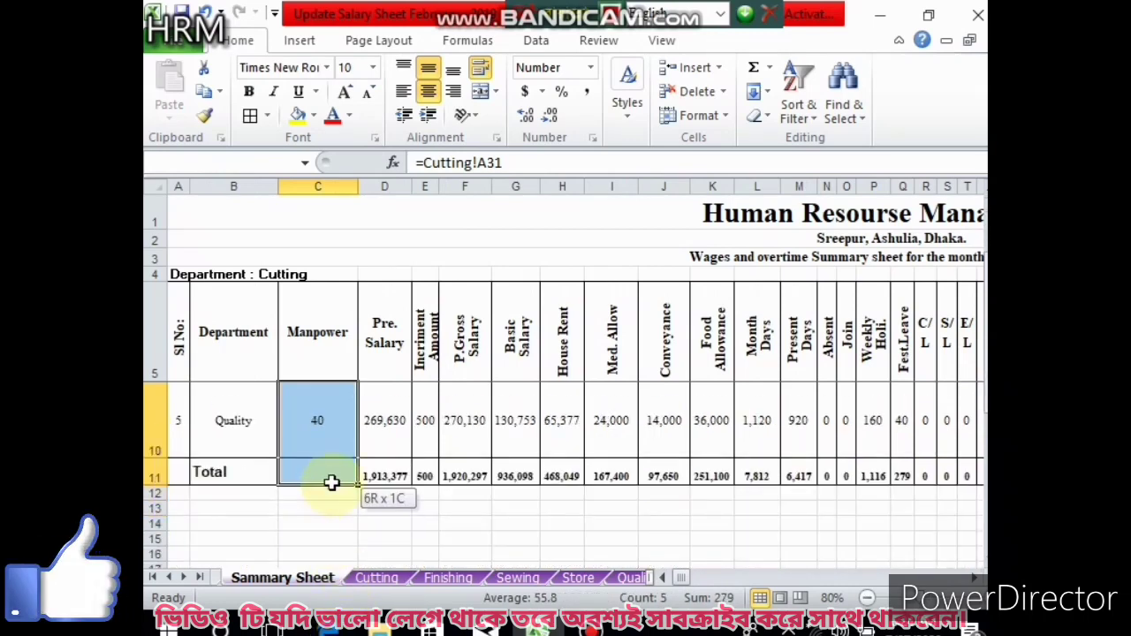
{"action": "left_click", "coordinate": [758, 75]}
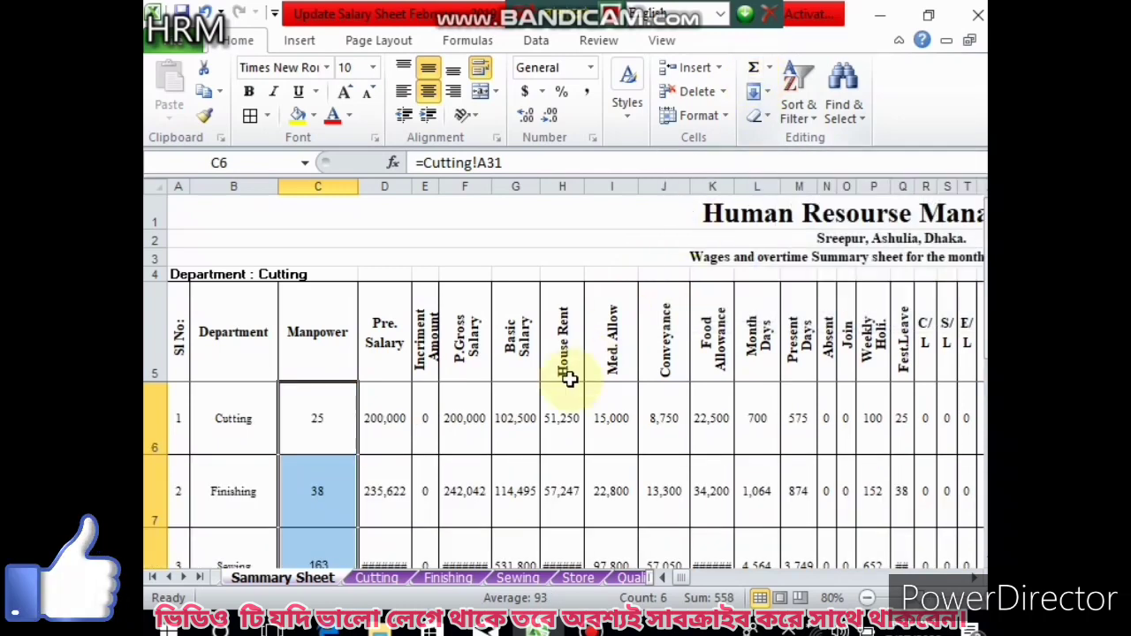
{"action": "left_click", "coordinate": [562, 331]}
{"action": "left_click_drag", "start_coordinate": [984, 320], "coordinate": [979, 373]}
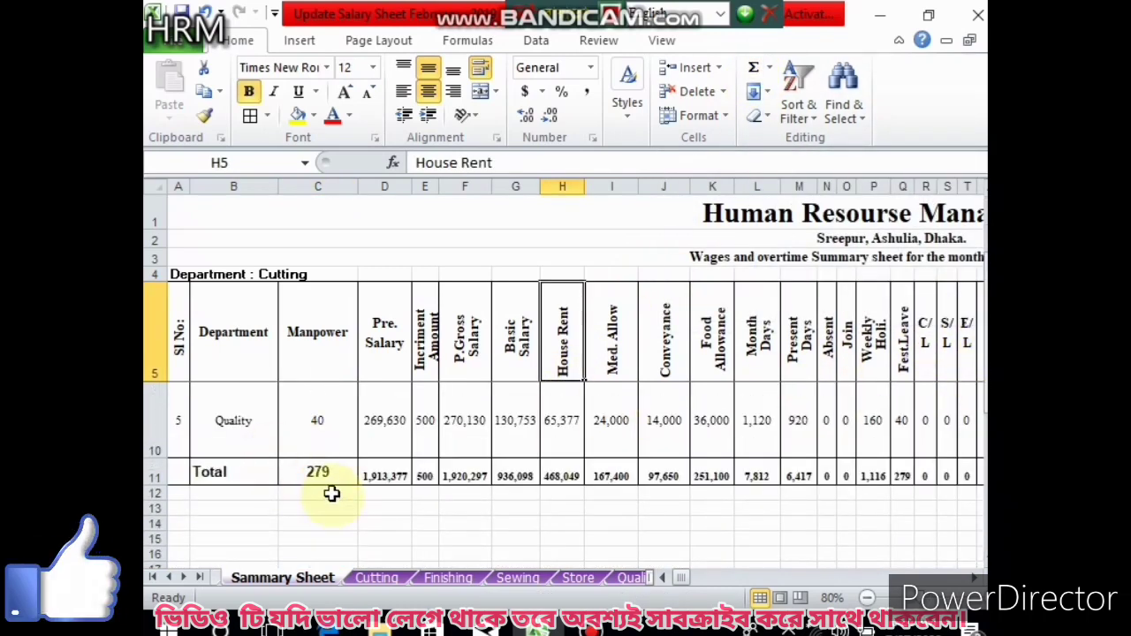
{"action": "left_click_drag", "start_coordinate": [680, 577], "coordinate": [697, 578]}
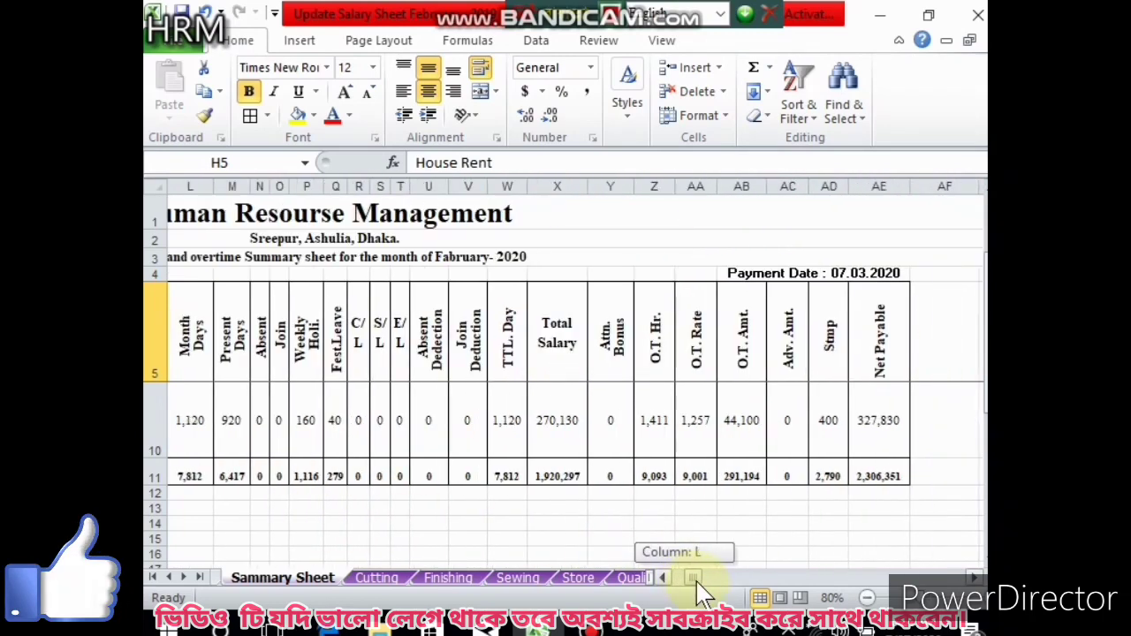
{"action": "left_click", "coordinate": [773, 478]}
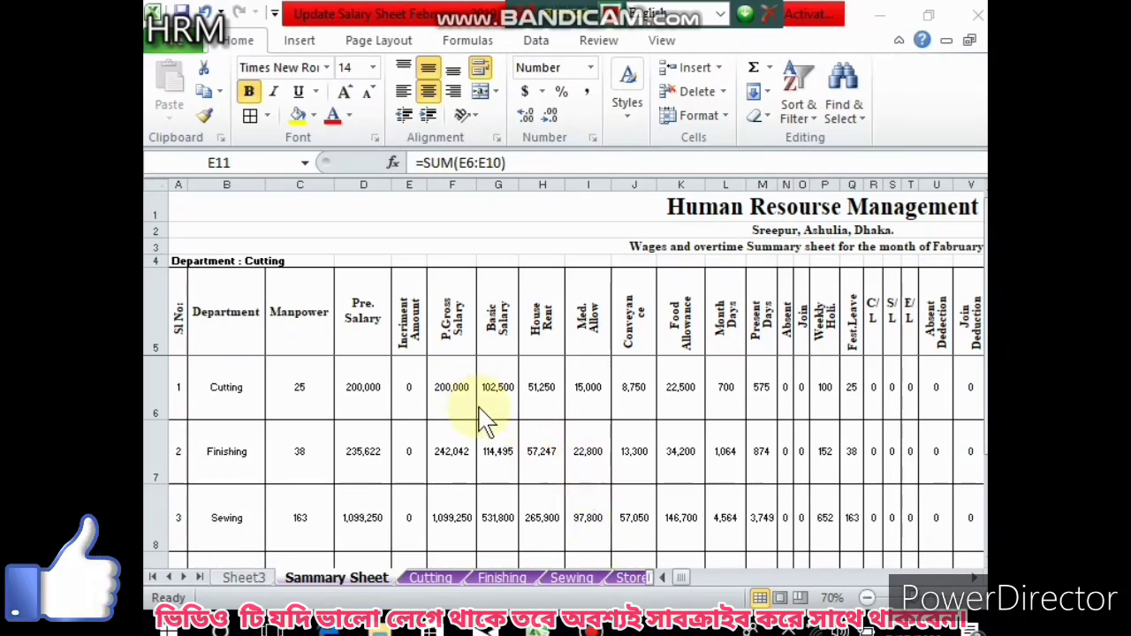
- Delete row 4 ('Department : Cutting') so headers move up, then view the Cutting sheet
{"action": "left_click", "coordinate": [152, 261]}
{"action": "right_click", "coordinate": [157, 261]}
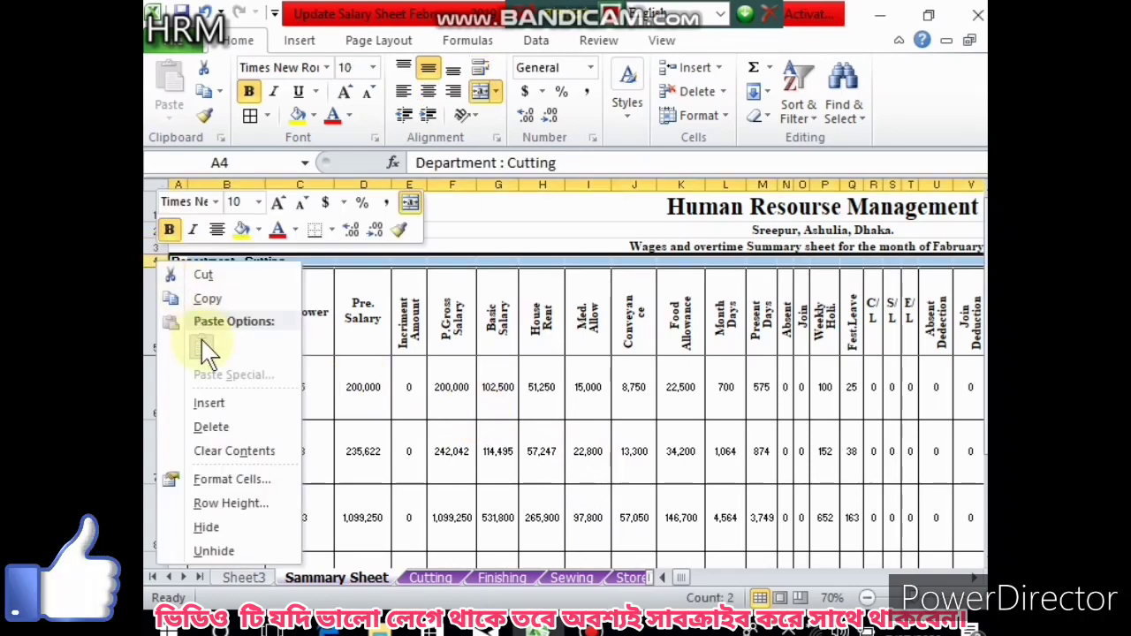
{"action": "left_click", "coordinate": [210, 427]}
{"action": "left_click", "coordinate": [550, 396]}
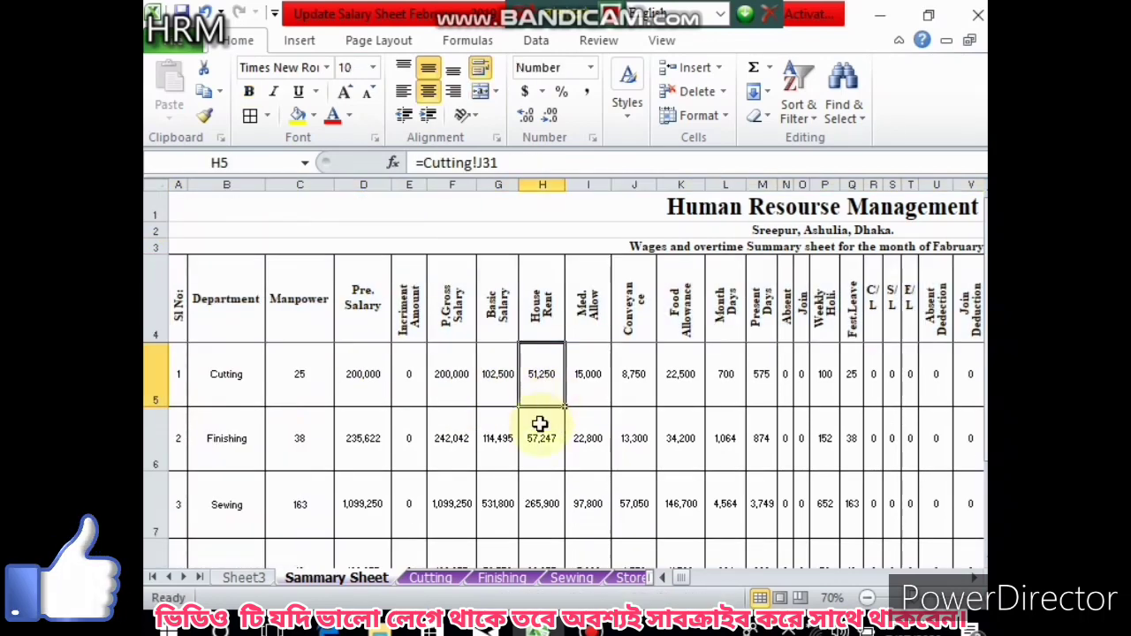
{"action": "left_click", "coordinate": [430, 578]}
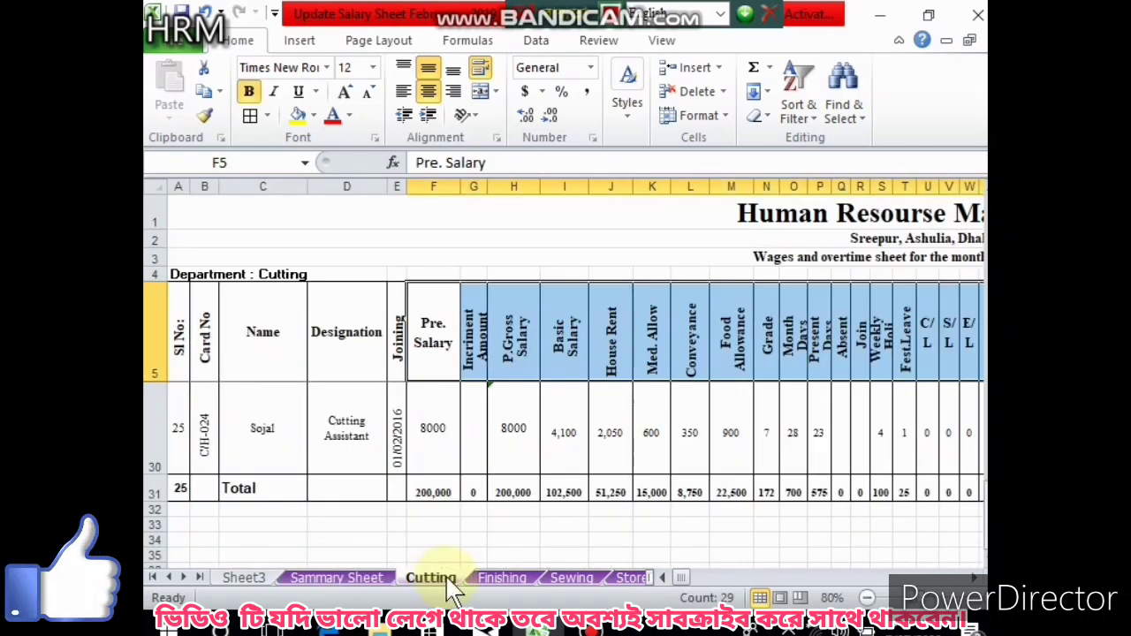
- Record 22 present days in P30 and 1 absent day in Q30 for the last Cutting employee, then return to Sammary Sheet
{"action": "left_click_drag", "start_coordinate": [684, 580], "coordinate": [697, 587]}
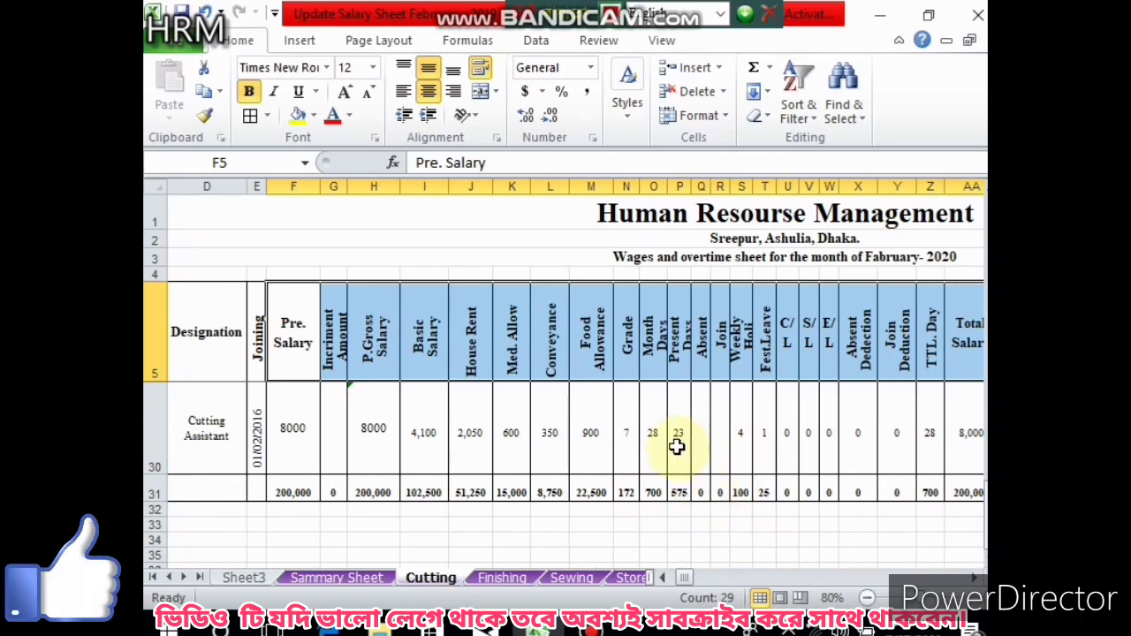
{"action": "left_click", "coordinate": [706, 434]}
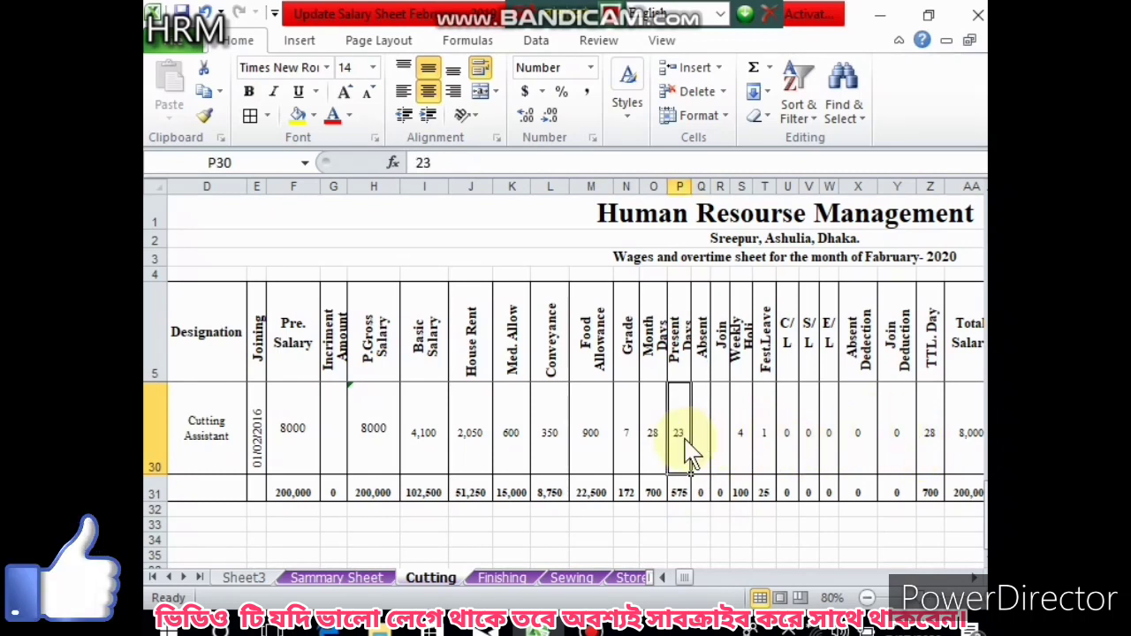
{"action": "type", "text": "22"}
{"action": "left_click", "coordinate": [762, 527]}
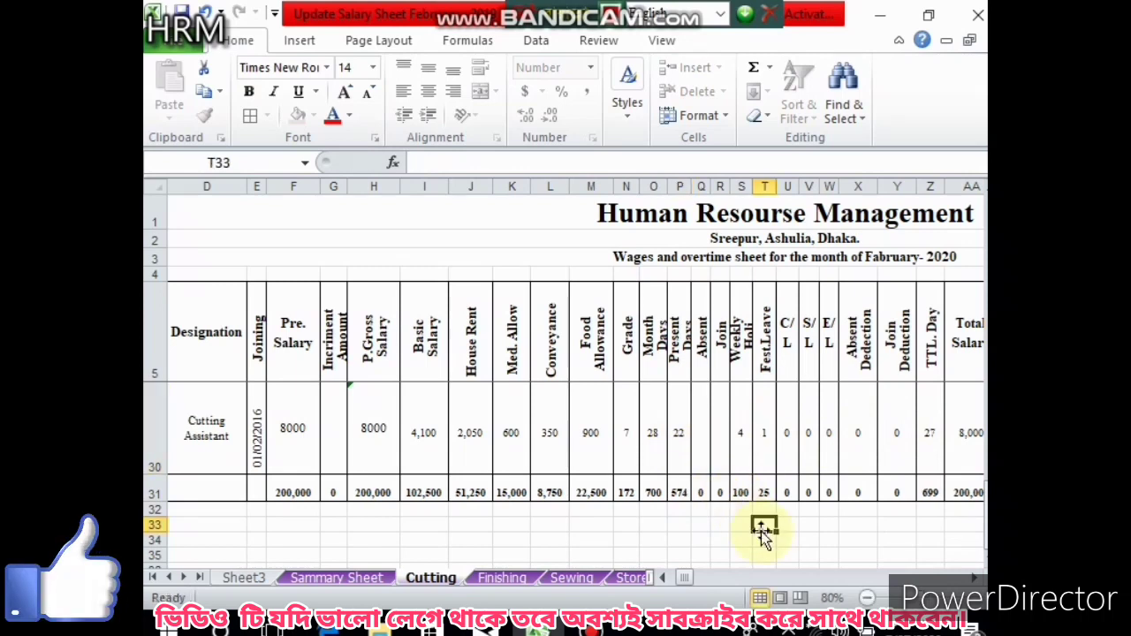
{"action": "left_click", "coordinate": [697, 436]}
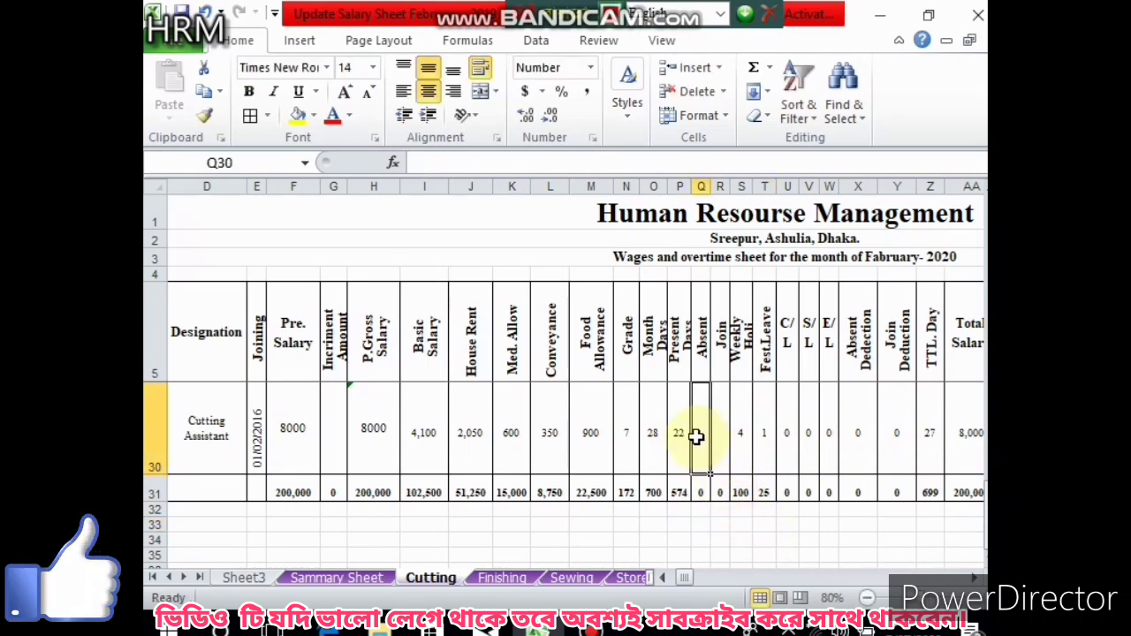
{"action": "type", "text": "1"}
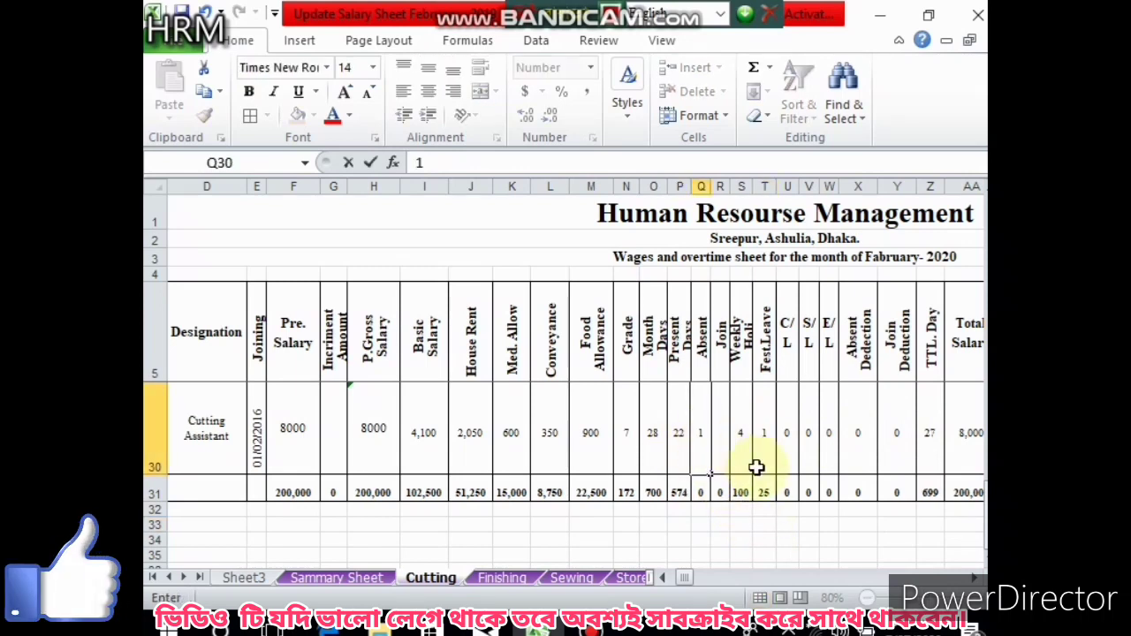
{"action": "left_click", "coordinate": [743, 530]}
{"action": "left_click", "coordinate": [851, 461]}
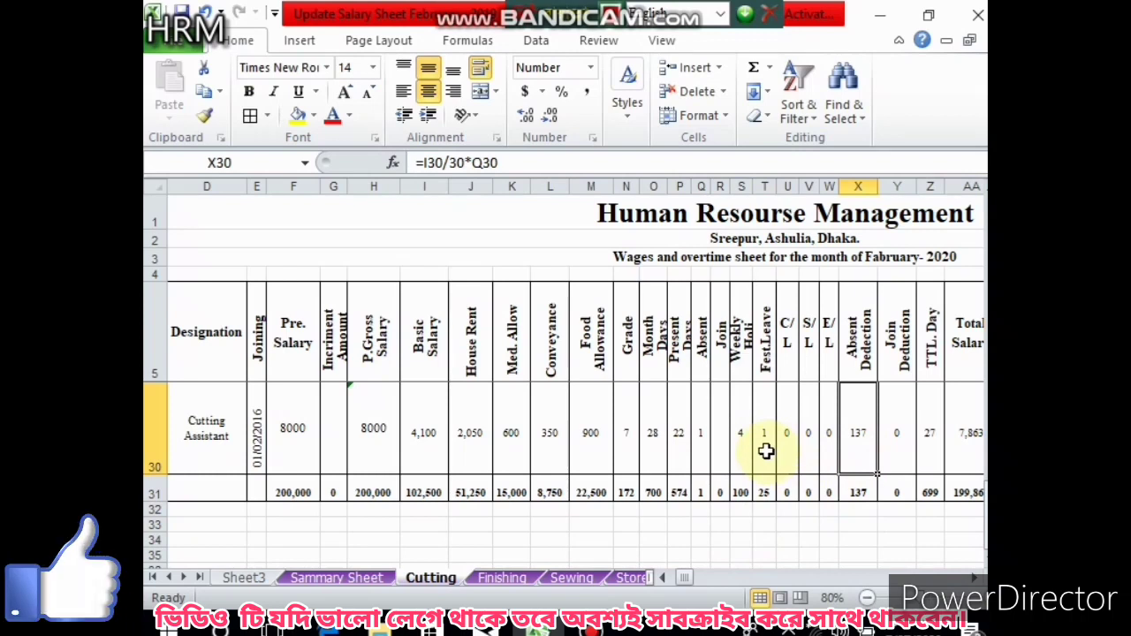
{"action": "left_click", "coordinate": [354, 576]}
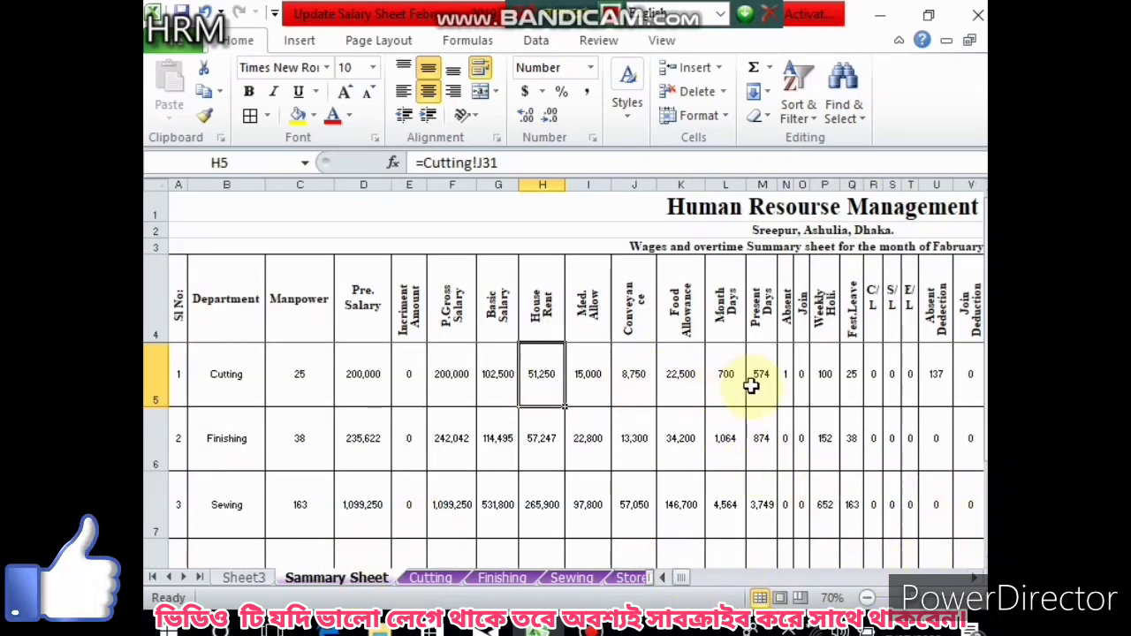
{"action": "left_click", "coordinate": [786, 375]}
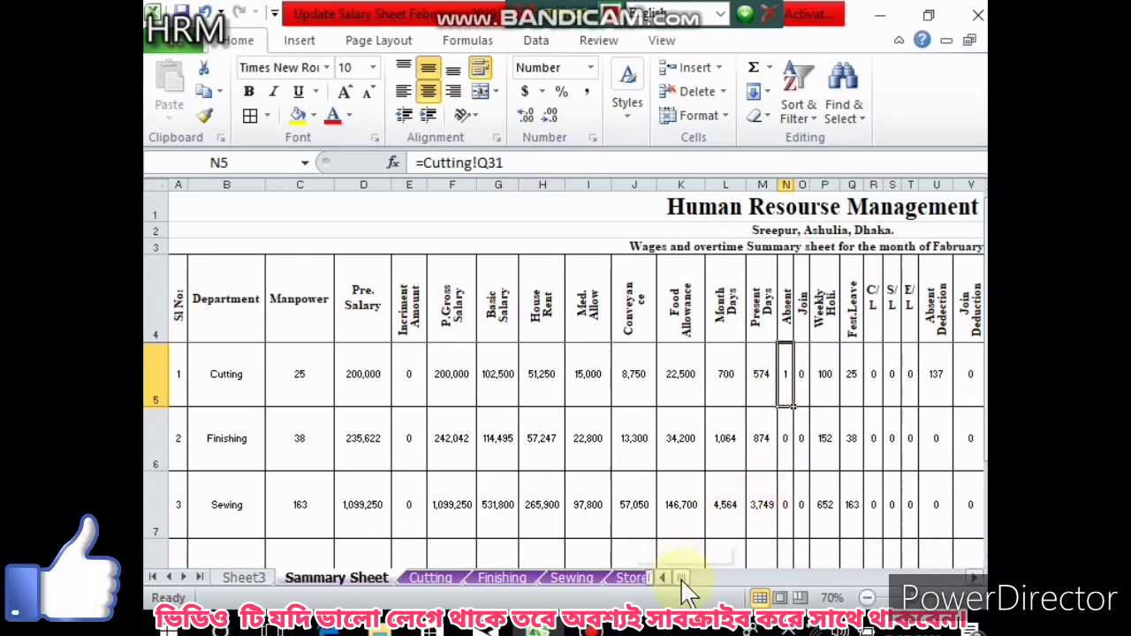
{"action": "left_click_drag", "start_coordinate": [678, 580], "coordinate": [694, 590]}
{"action": "left_click", "coordinate": [677, 373]}
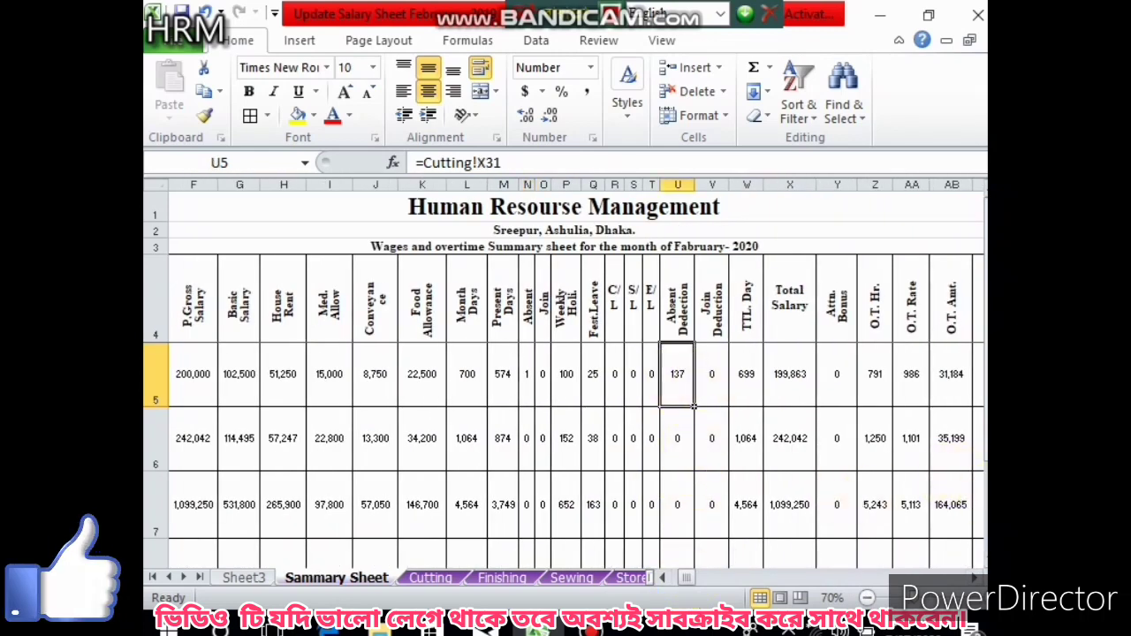
{"action": "scroll", "coordinate": [574, 501], "scroll_direction": "down", "scroll_amount": 3}
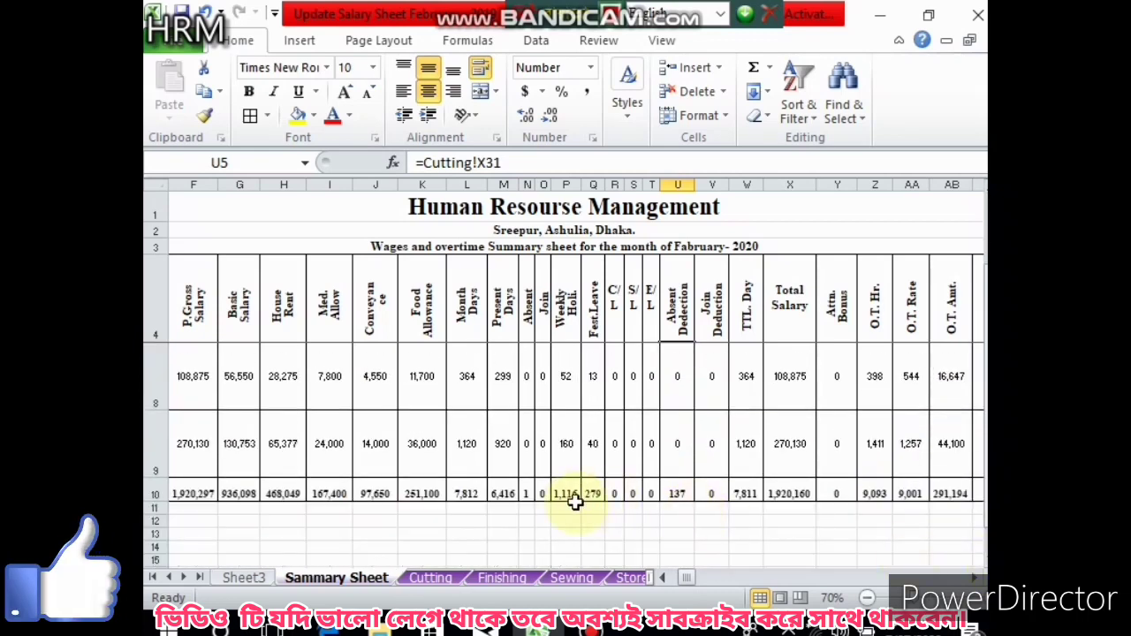
{"action": "left_click", "coordinate": [527, 494]}
{"action": "left_click", "coordinate": [677, 494]}
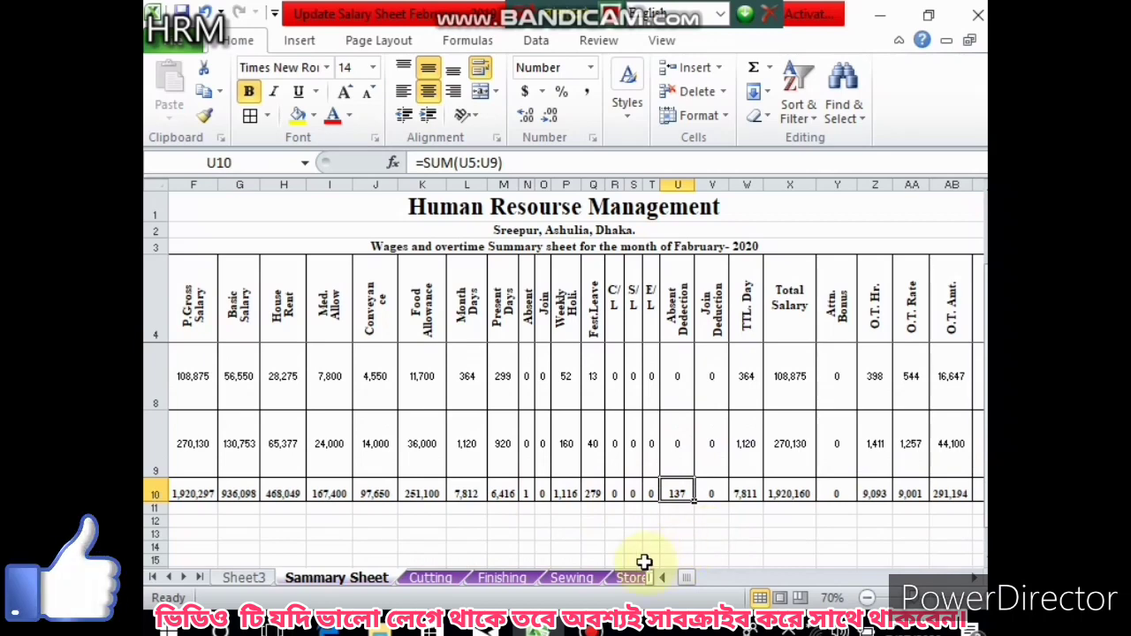
{"action": "left_click", "coordinate": [502, 577]}
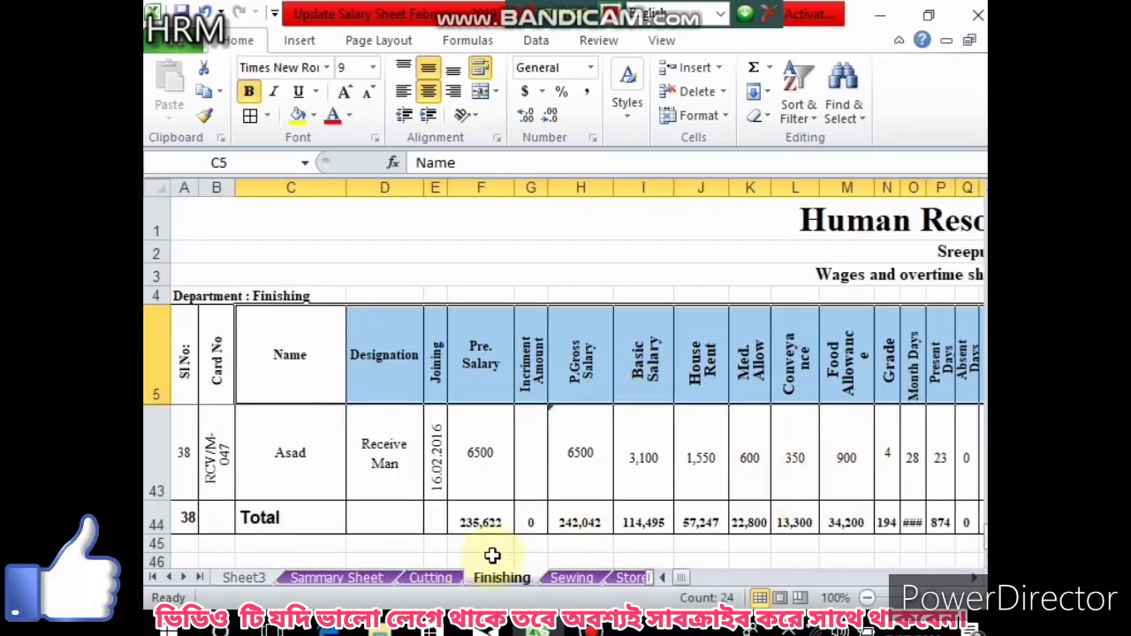
{"action": "left_click", "coordinate": [371, 579]}
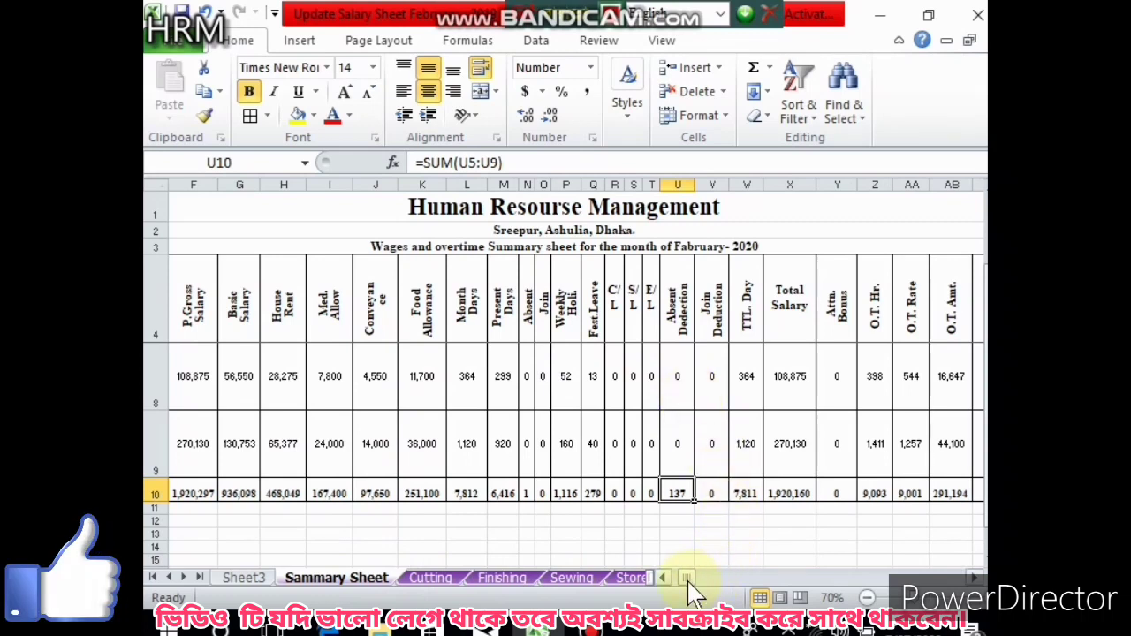
{"action": "left_click", "coordinate": [677, 185]}
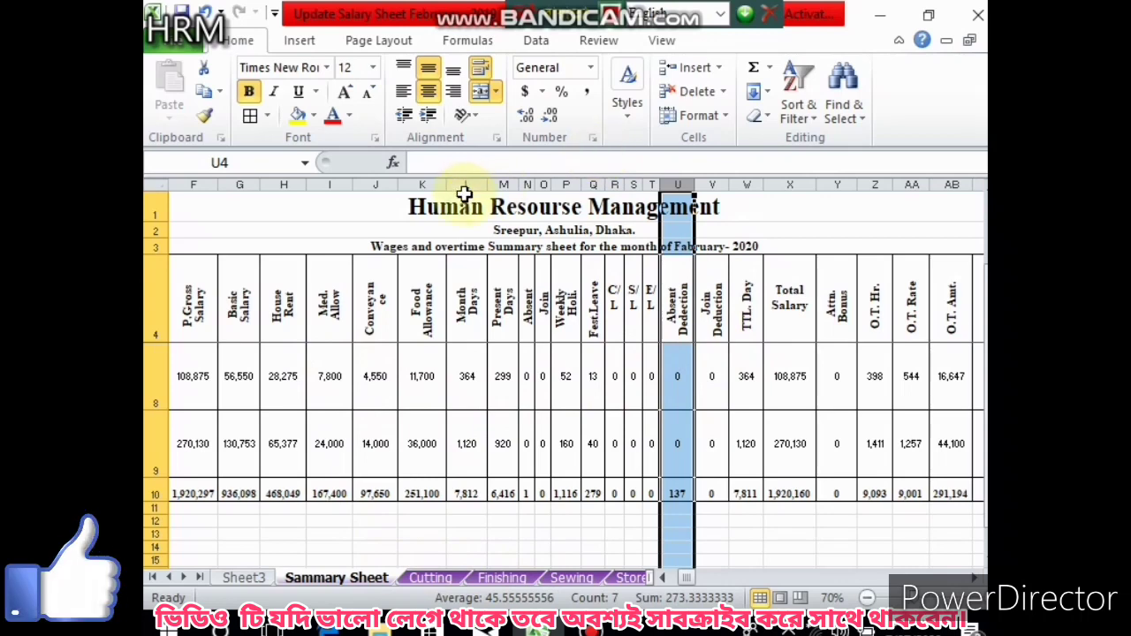
{"action": "left_click_drag", "start_coordinate": [367, 318], "coordinate": [910, 300]}
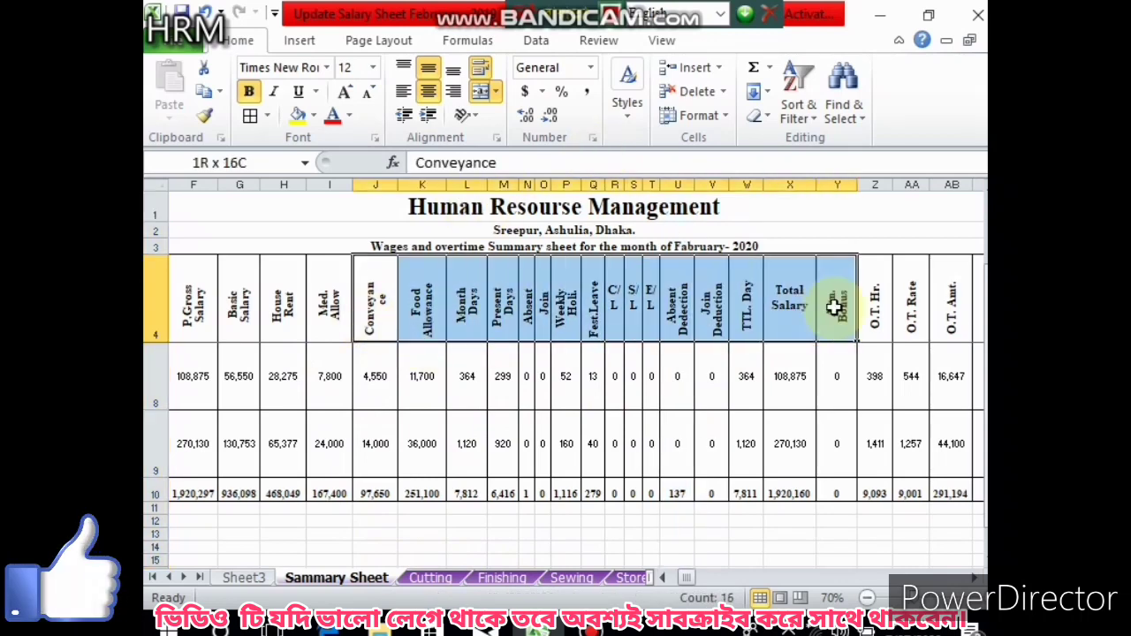
{"action": "left_click", "coordinate": [433, 578]}
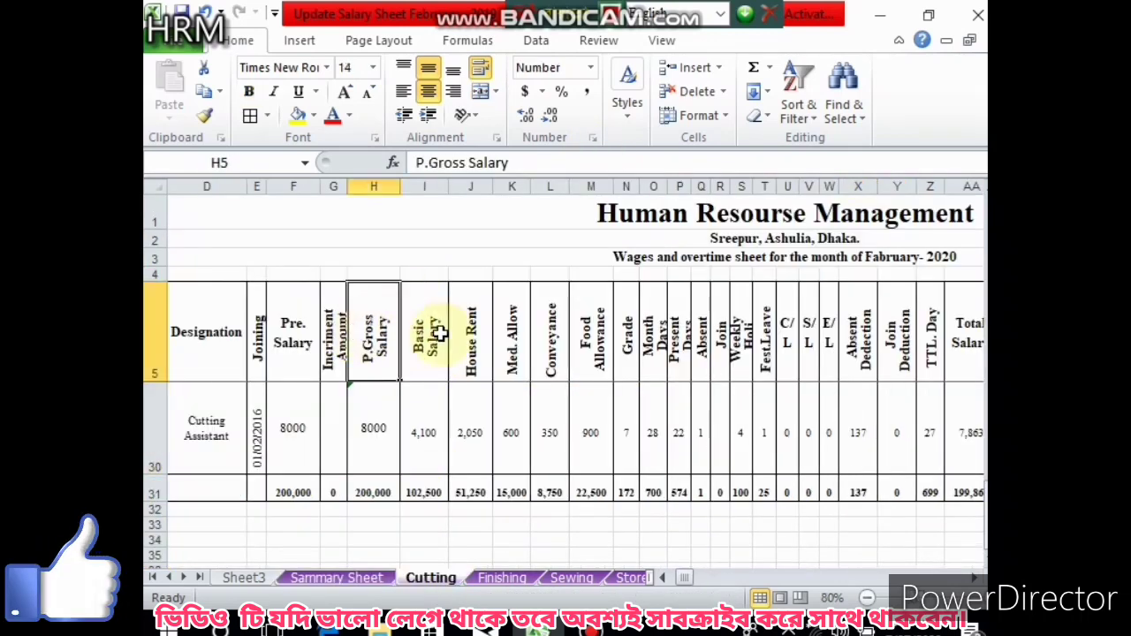
{"action": "left_click_drag", "start_coordinate": [372, 331], "coordinate": [897, 331]}
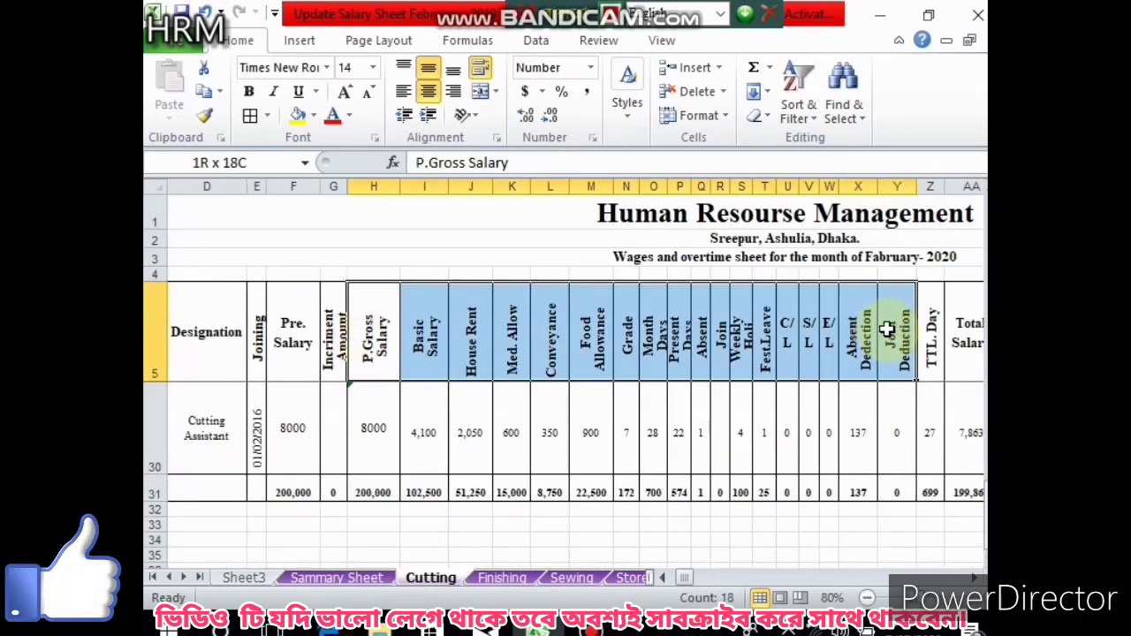
{"action": "left_click", "coordinate": [343, 579]}
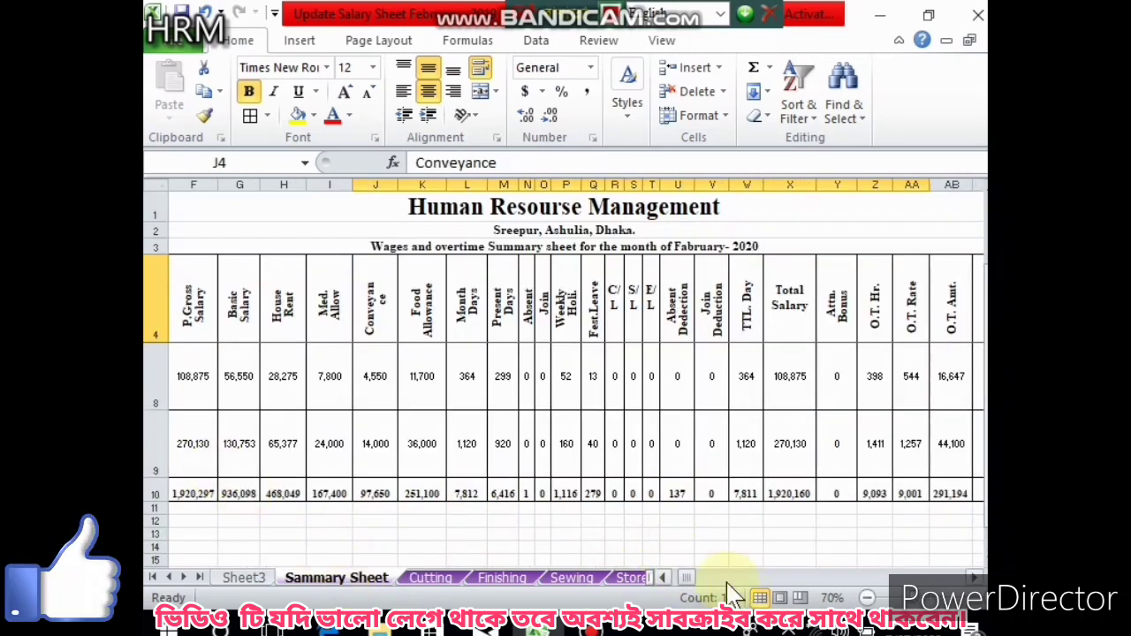
{"action": "left_click_drag", "start_coordinate": [689, 581], "coordinate": [681, 579]}
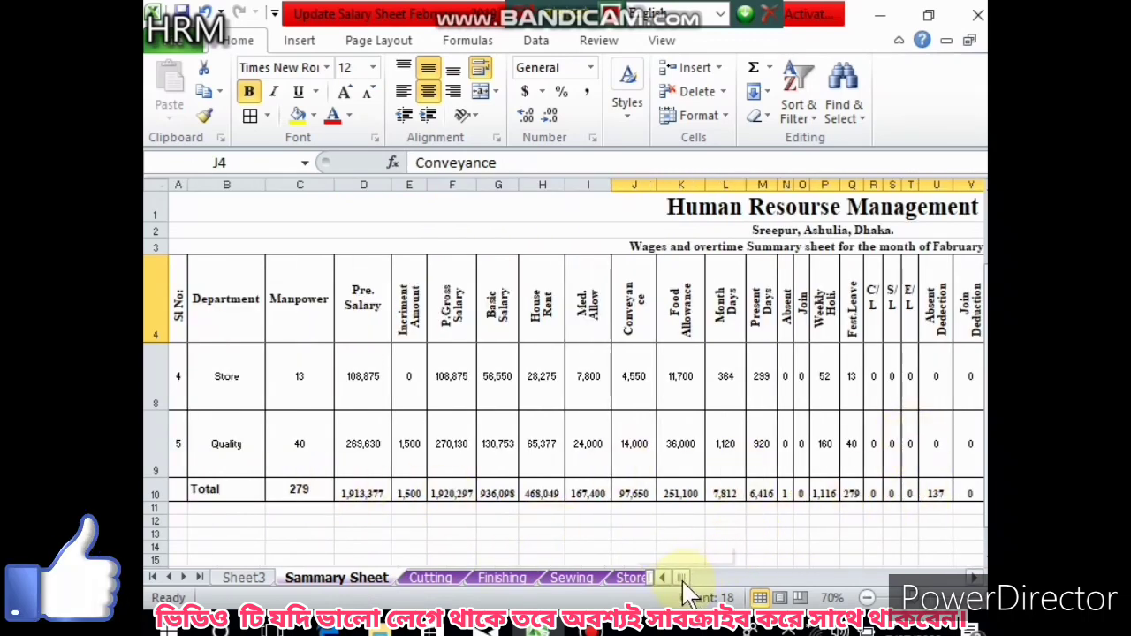
{"action": "left_click_drag", "start_coordinate": [682, 579], "coordinate": [699, 588]}
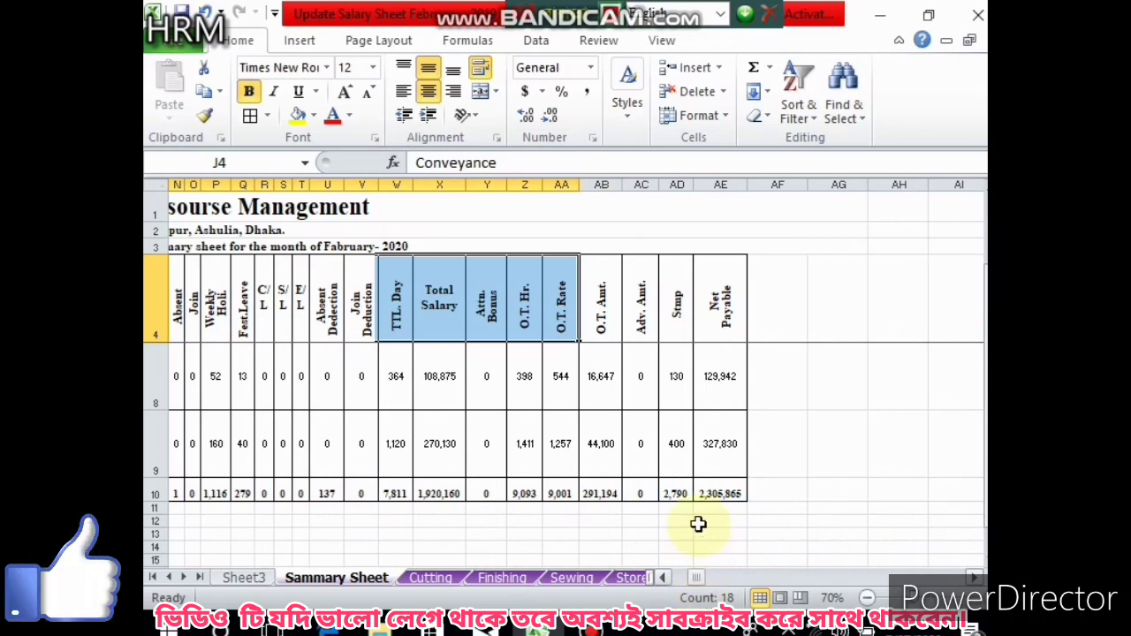
- Compare the Quality sheet's total row 46 with the Sammary Sheet's Quality links, then come back to Sammary Sheet
{"action": "left_click", "coordinate": [727, 455]}
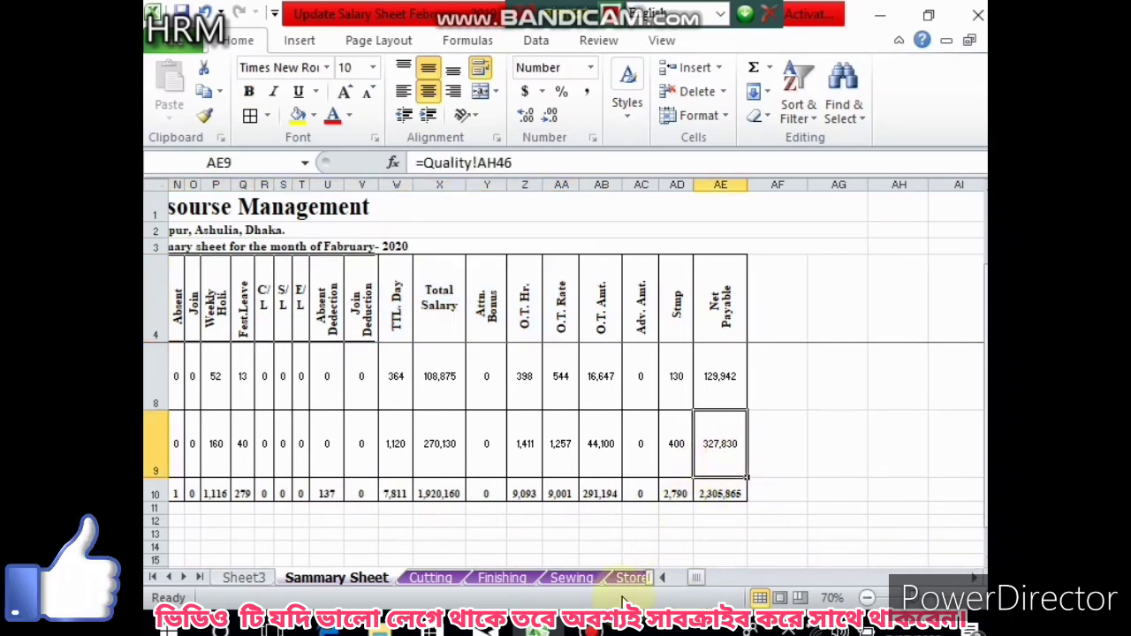
{"action": "left_click", "coordinate": [184, 579]}
{"action": "left_click", "coordinate": [184, 579]}
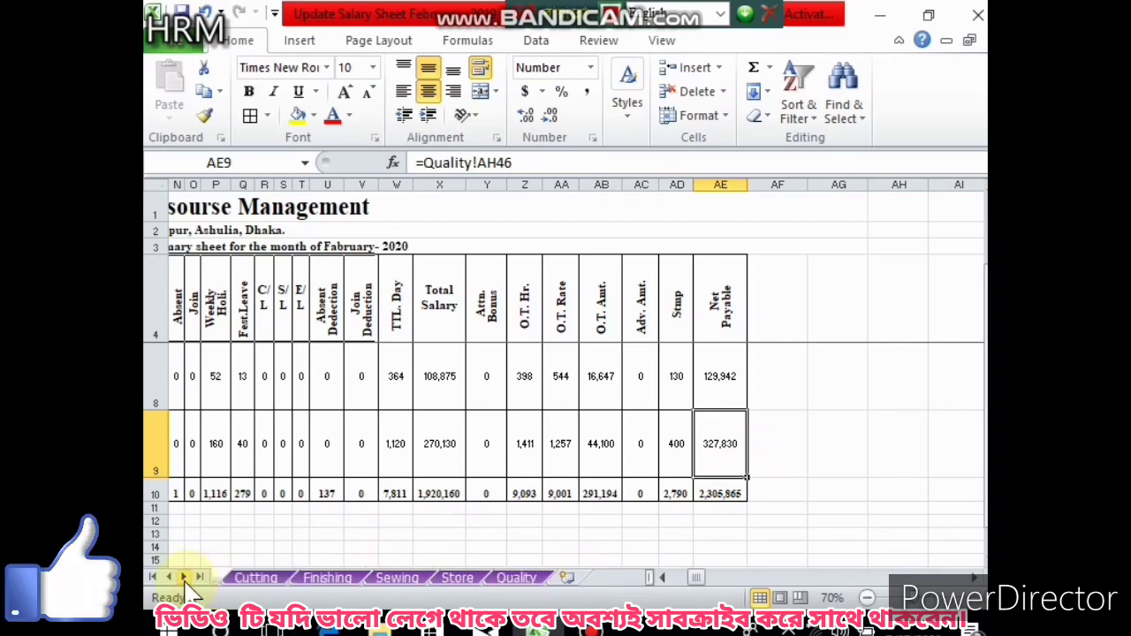
{"action": "left_click", "coordinate": [519, 578]}
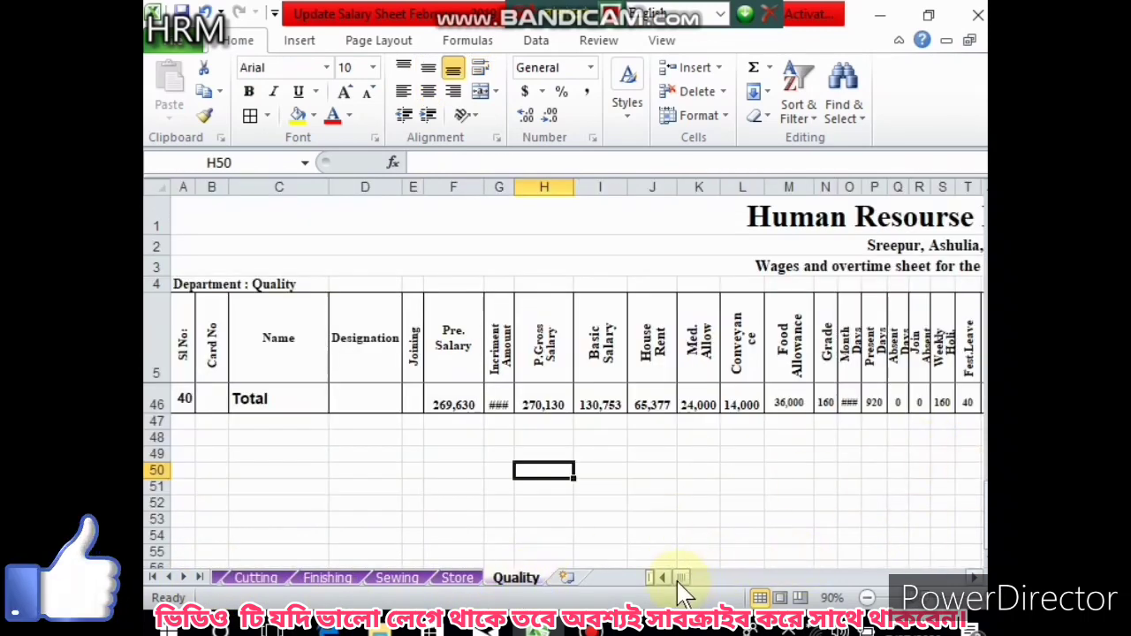
{"action": "mouse_move", "coordinate": [676, 579]}
{"action": "left_mouse_down"}
{"action": "mouse_move", "coordinate": [730, 597]}
{"action": "mouse_move", "coordinate": [690, 590]}
{"action": "left_mouse_up"}
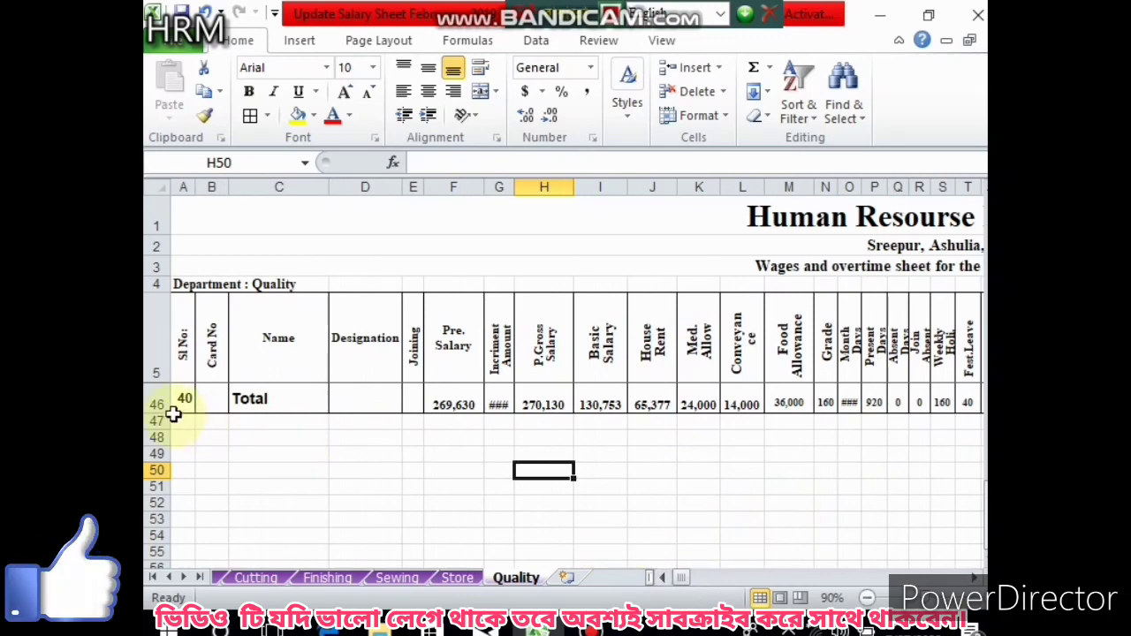
{"action": "left_click", "coordinate": [184, 402]}
{"action": "left_click", "coordinate": [168, 577]}
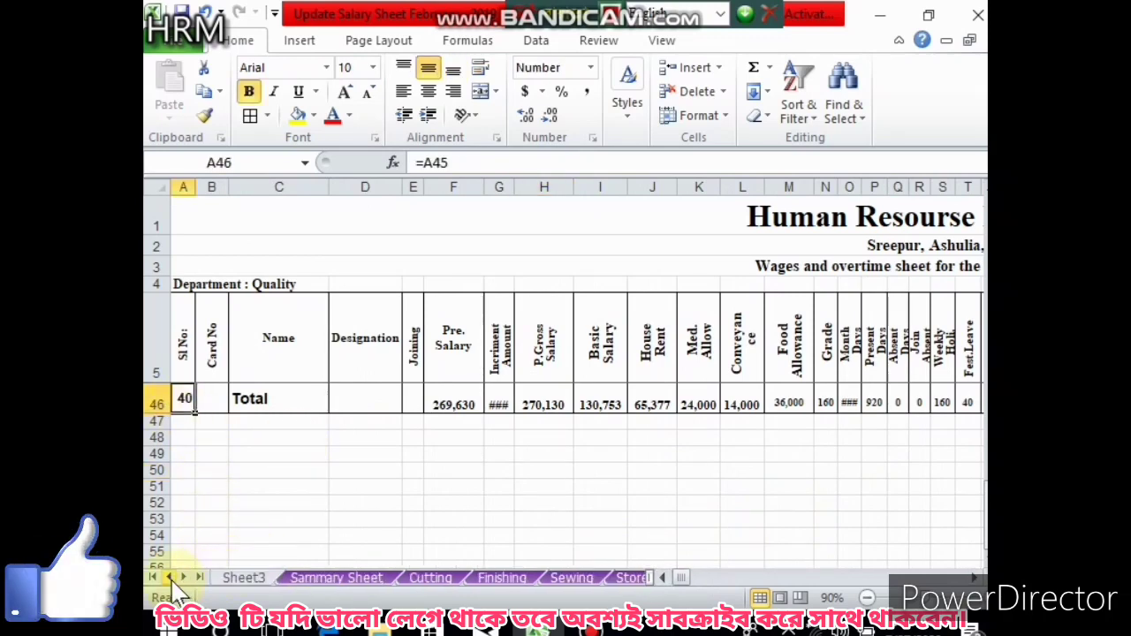
{"action": "left_click", "coordinate": [318, 577]}
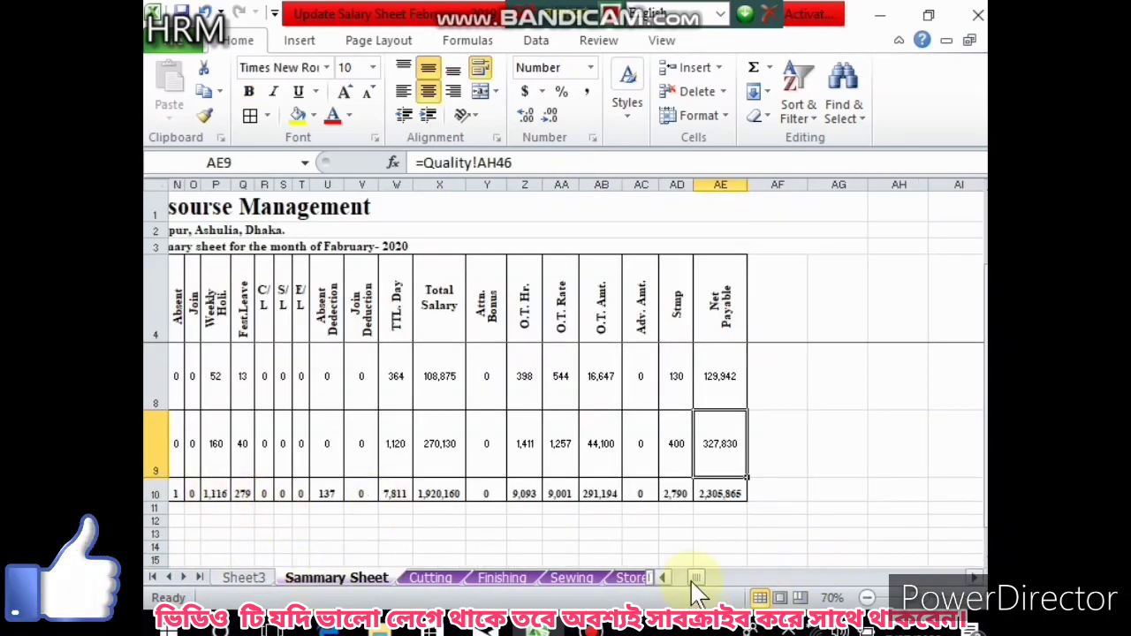
{"action": "left_click_drag", "start_coordinate": [697, 577], "coordinate": [679, 579]}
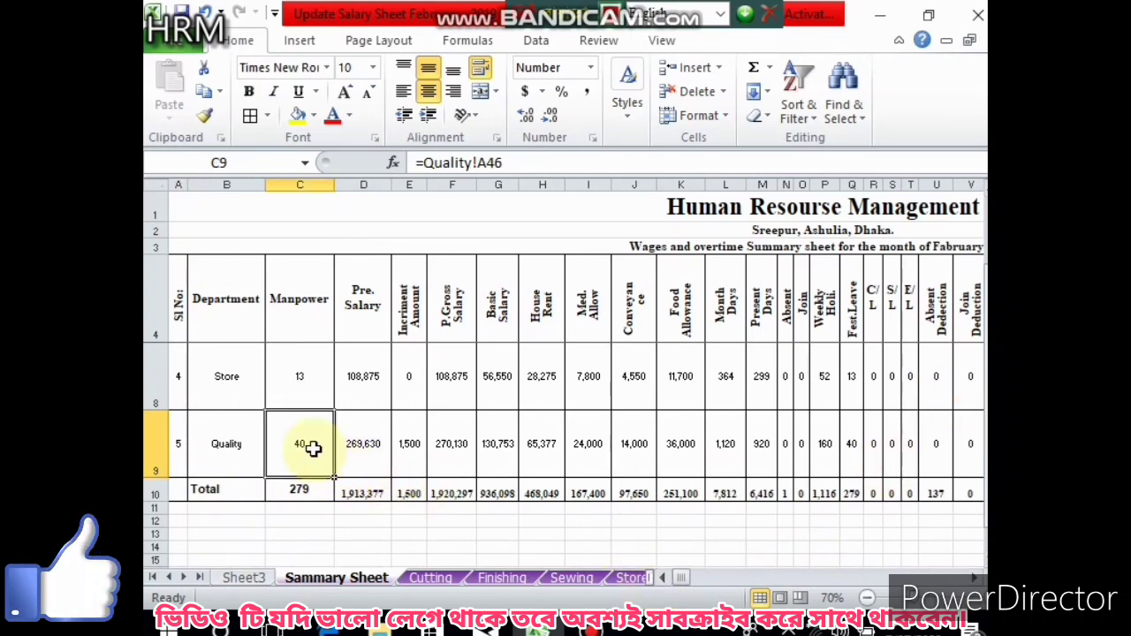
- On the Cutting sheet, select Total row 31 and bring up its row menu for inserting a row
{"action": "left_click", "coordinate": [430, 577]}
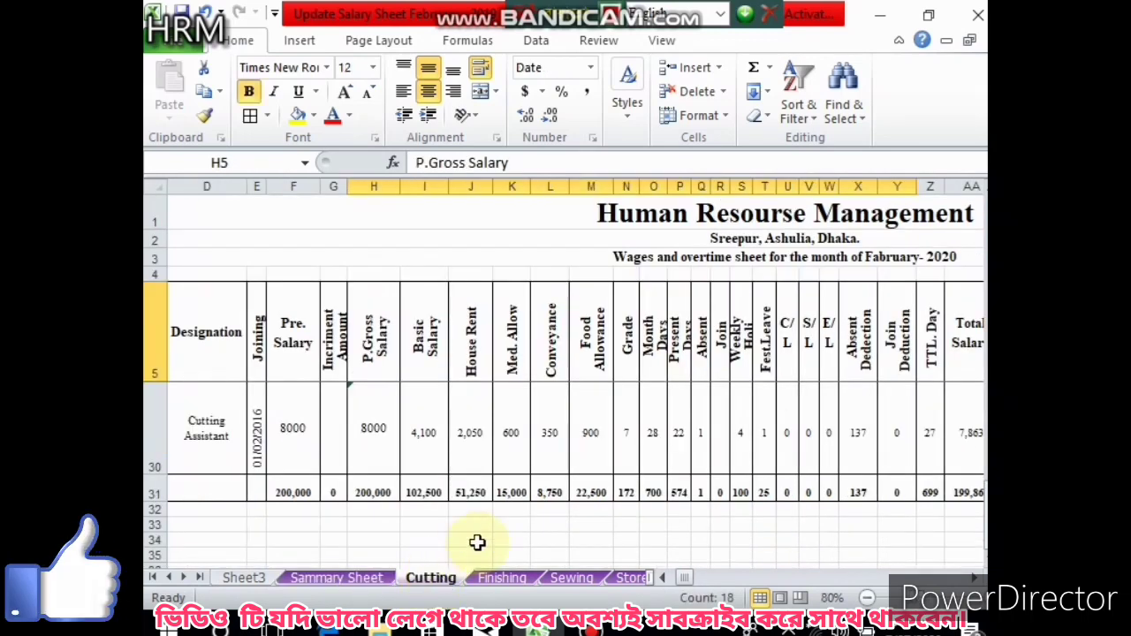
{"action": "left_click_drag", "start_coordinate": [687, 579], "coordinate": [677, 580]}
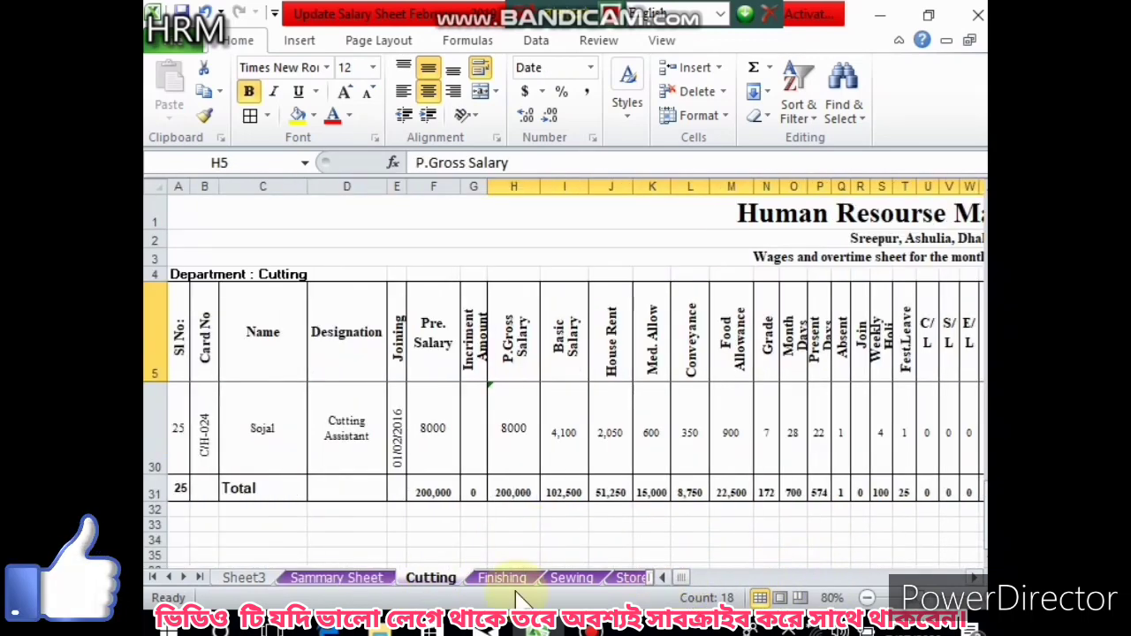
{"action": "left_click", "coordinate": [155, 493]}
{"action": "right_click", "coordinate": [155, 492]}
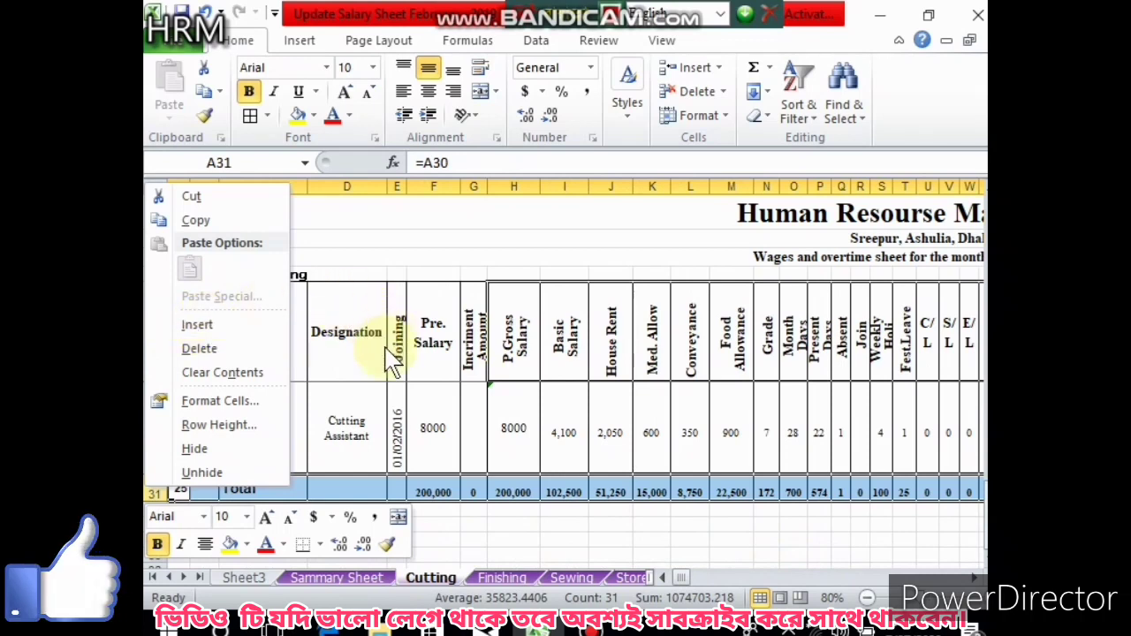
{"action": "key", "text": "Escape"}
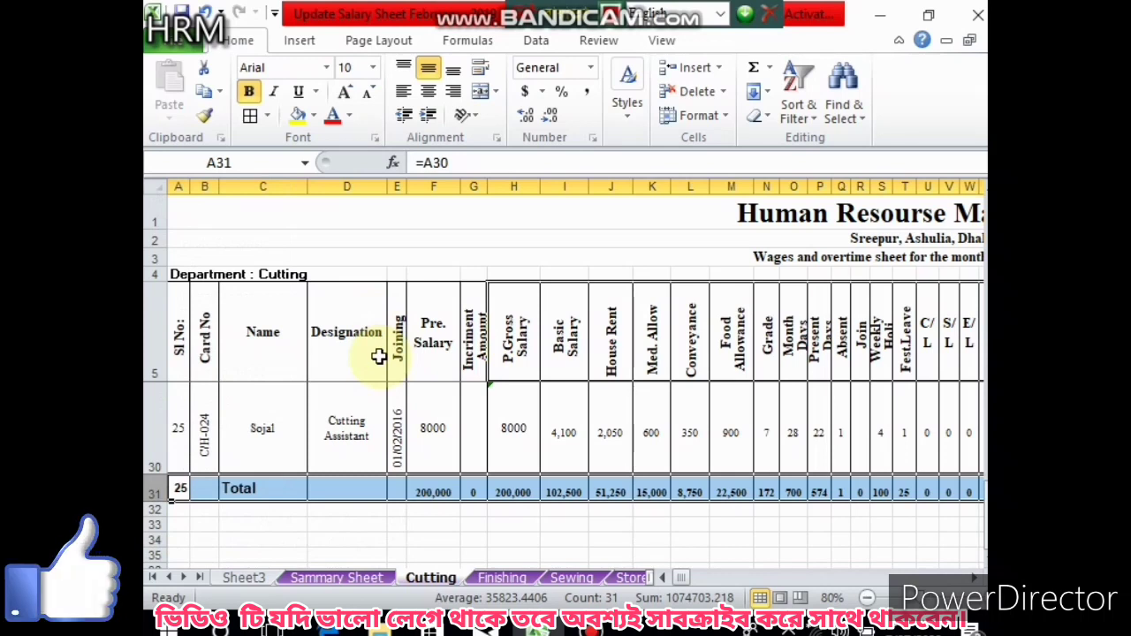
{"action": "right_click", "coordinate": [159, 495]}
- Insert a blank row above the Total row and give it serial number 26 in A31
{"action": "left_click", "coordinate": [212, 353]}
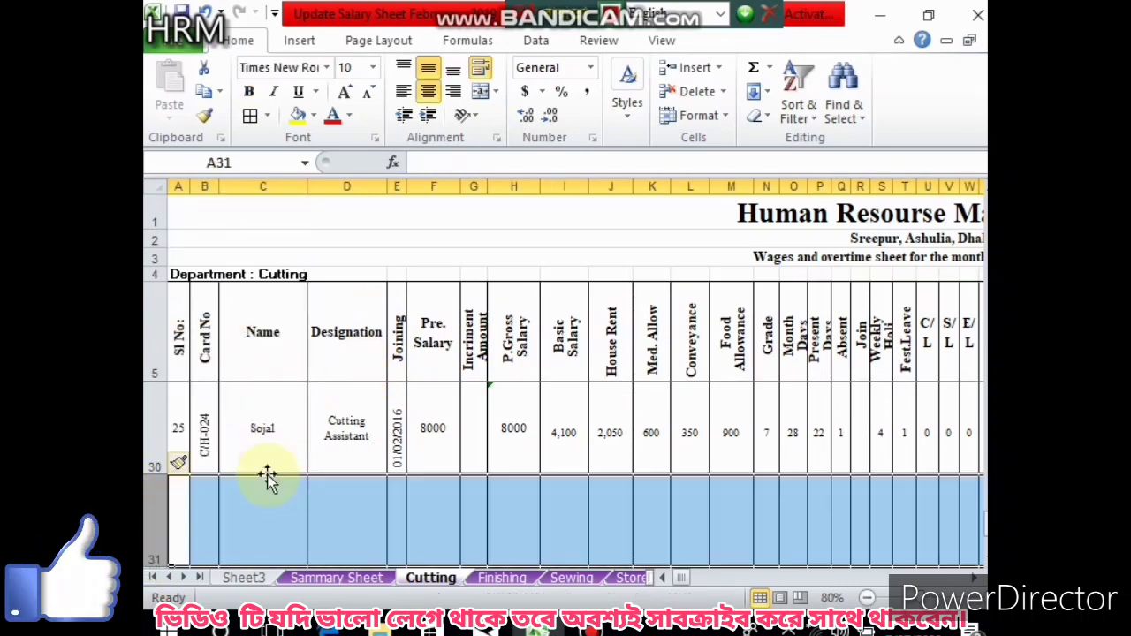
{"action": "left_click", "coordinate": [231, 446]}
{"action": "left_click", "coordinate": [179, 529]}
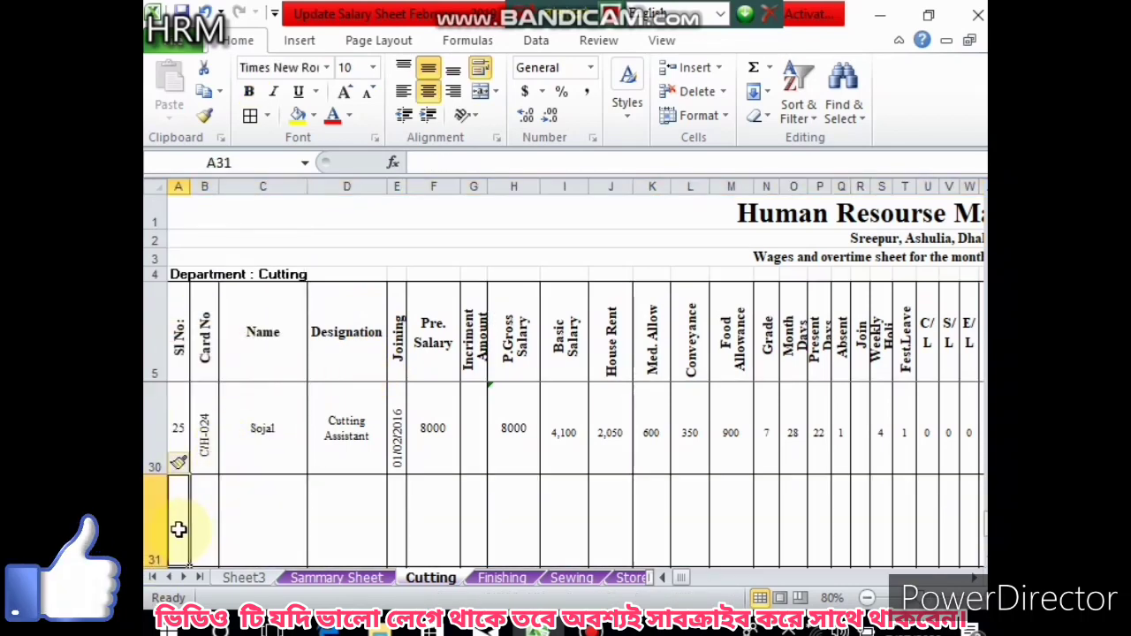
{"action": "type", "text": "26"}
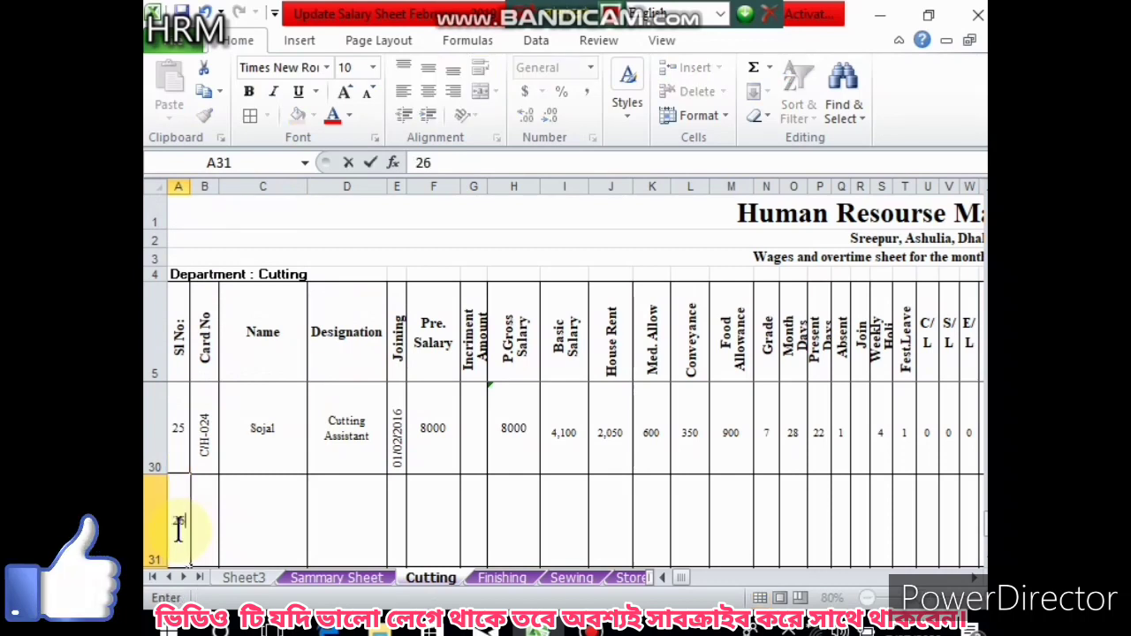
{"action": "left_click", "coordinate": [343, 495]}
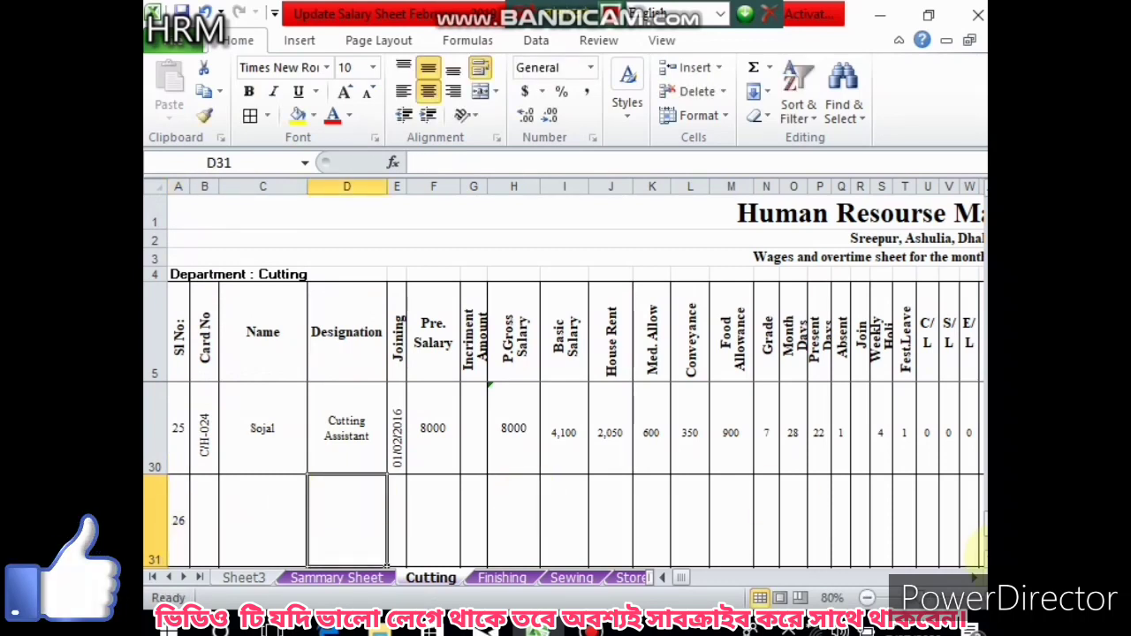
- Set the Total row's serial count in A32 to =A31
{"action": "left_click", "coordinate": [975, 562]}
{"action": "left_click", "coordinate": [182, 488]}
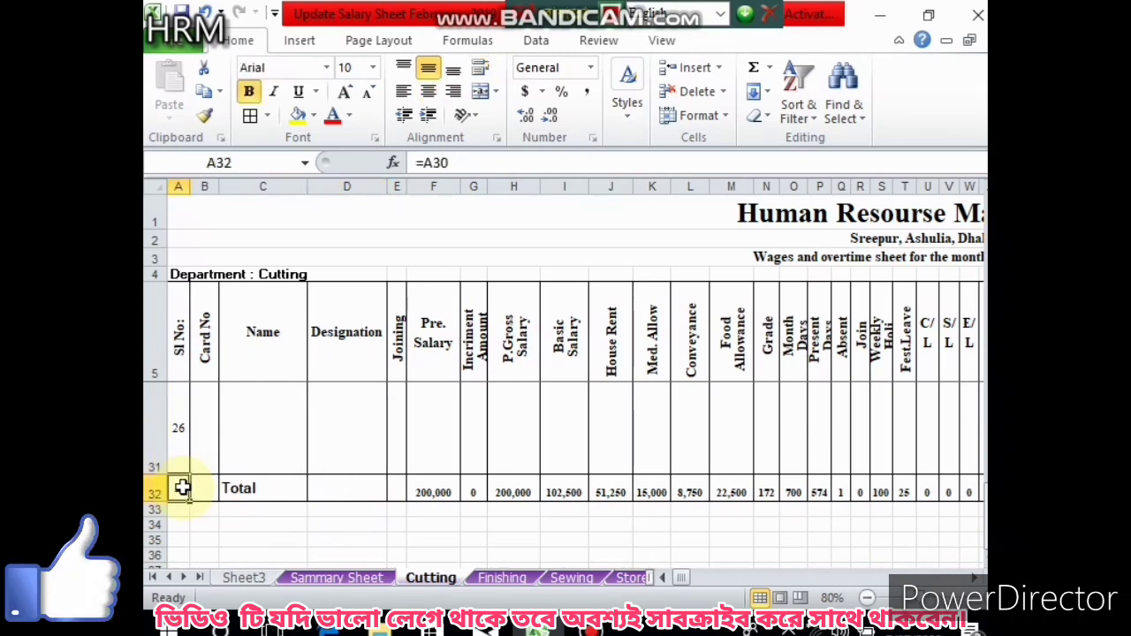
{"action": "type", "text": "="}
{"action": "left_click", "coordinate": [185, 452]}
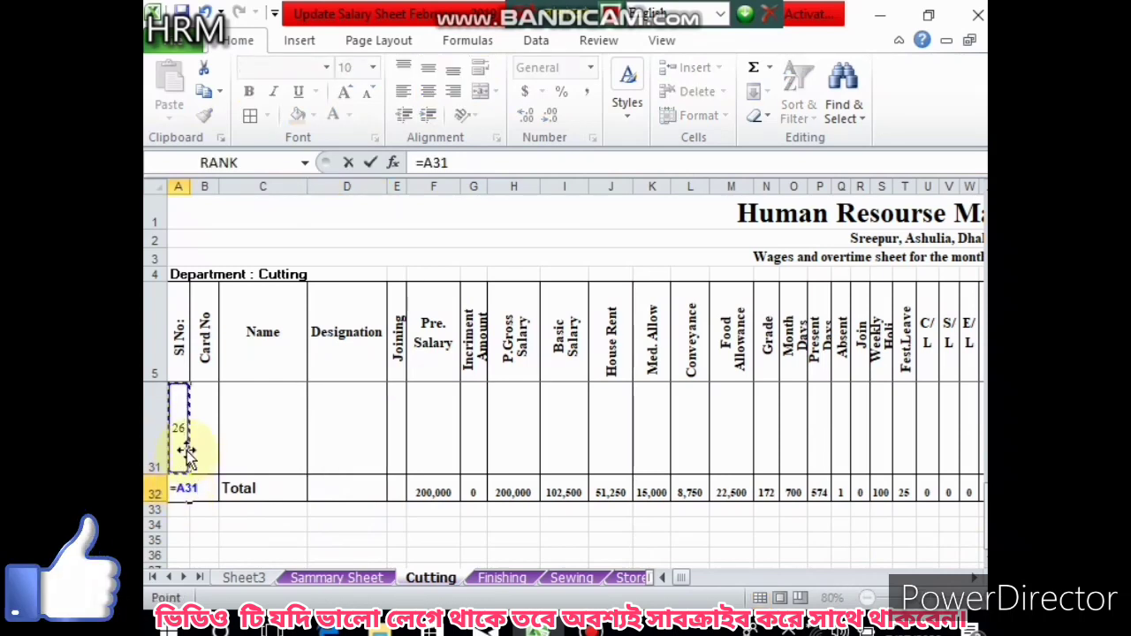
{"action": "key", "text": "Return"}
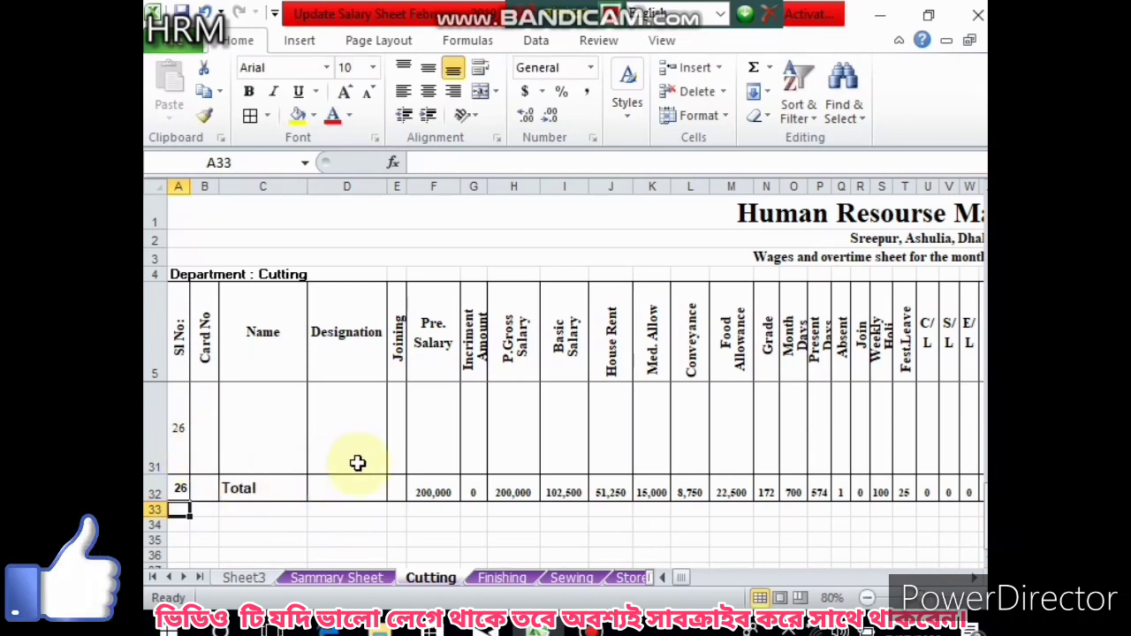
- Change the Pre. Salary total in F32 from =SUM(F6:F30) to =SUM(F6:F31)
{"action": "double_click", "coordinate": [442, 485]}
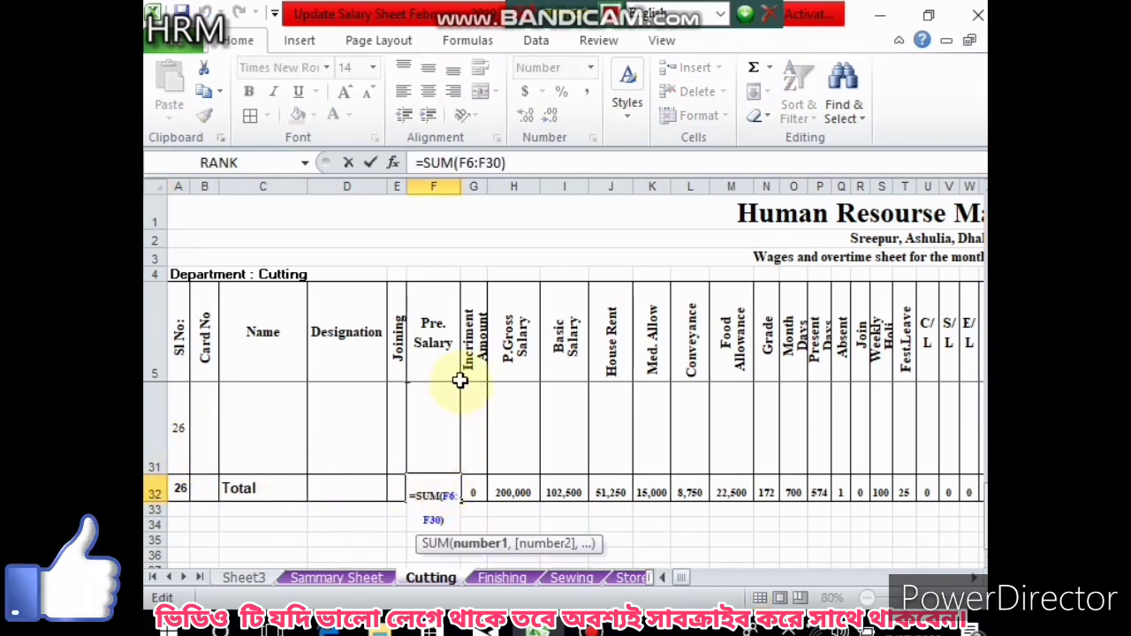
{"action": "left_click", "coordinate": [442, 520]}
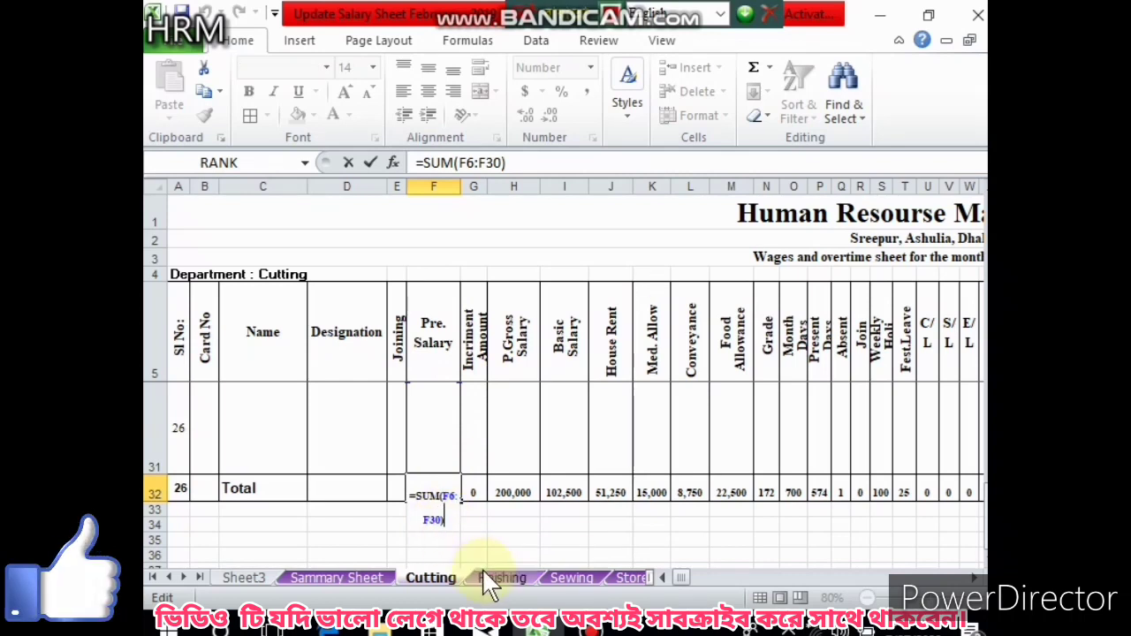
{"action": "key", "text": "Left"}
{"action": "key", "text": "BackSpace"}
{"action": "type", "text": "1"}
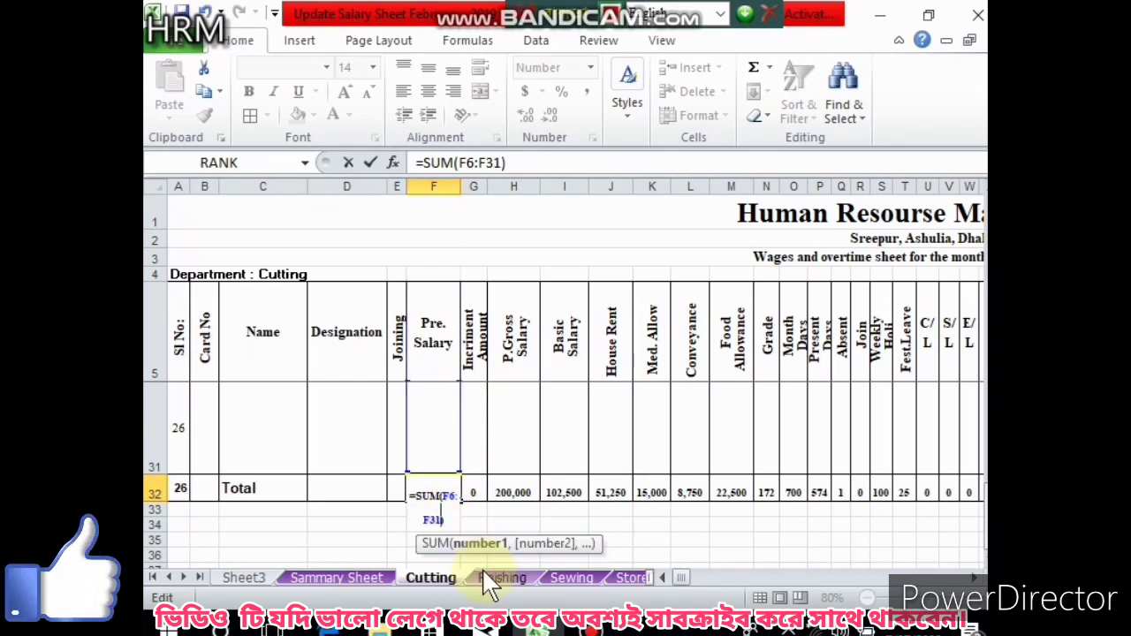
{"action": "key", "text": "Return"}
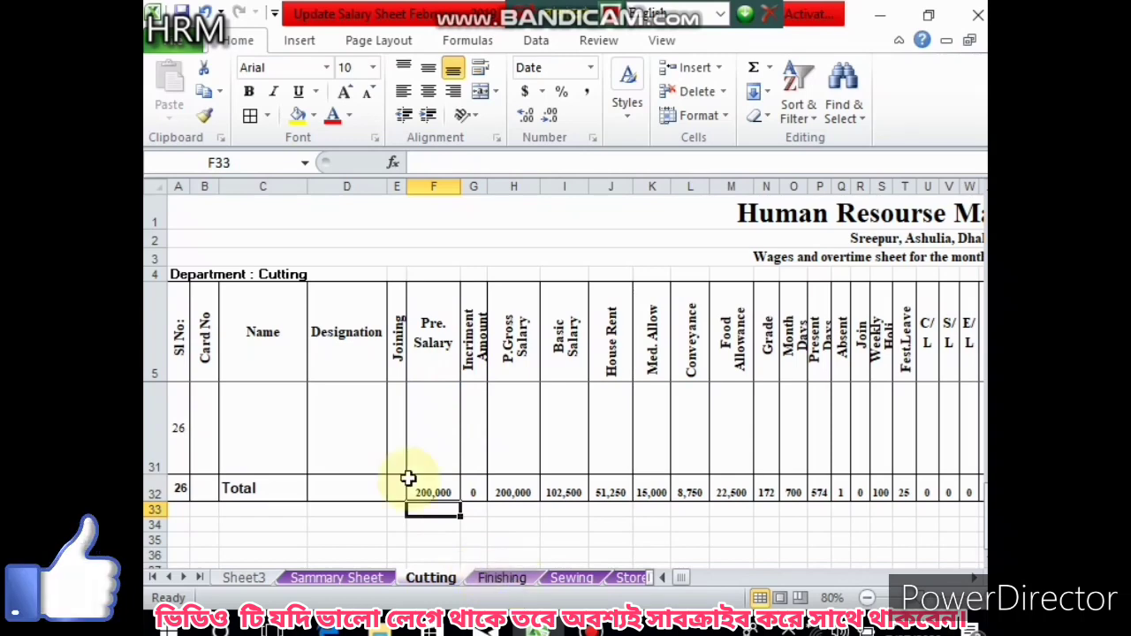
- Fill the updated sum formula across the Total row through column AI
{"action": "left_click", "coordinate": [446, 494]}
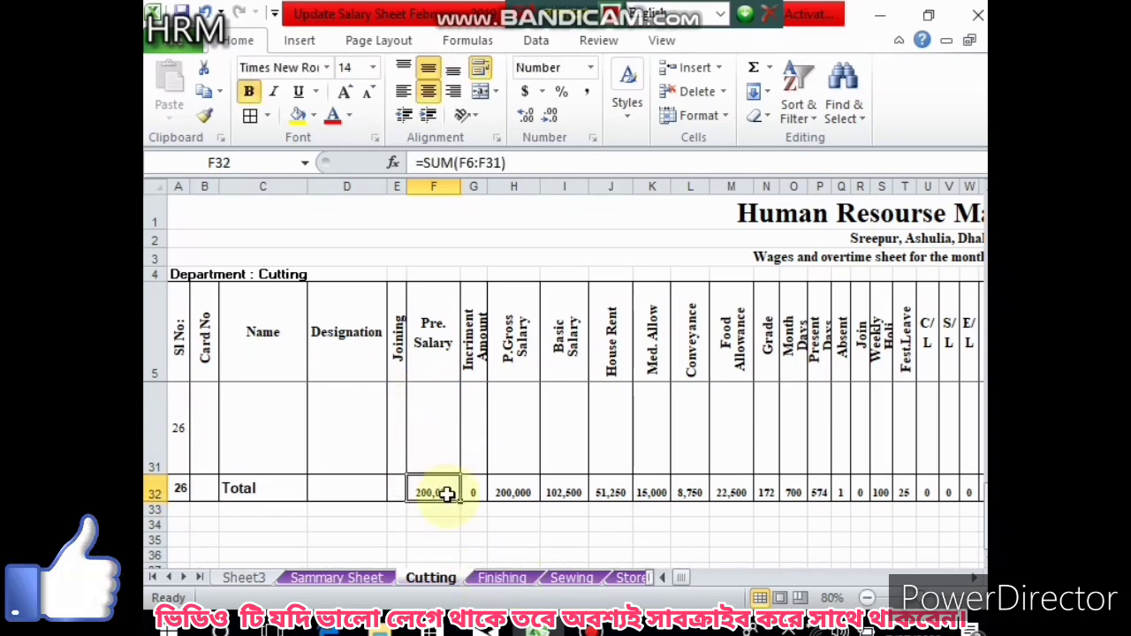
{"action": "left_click_drag", "start_coordinate": [464, 505], "coordinate": [928, 517]}
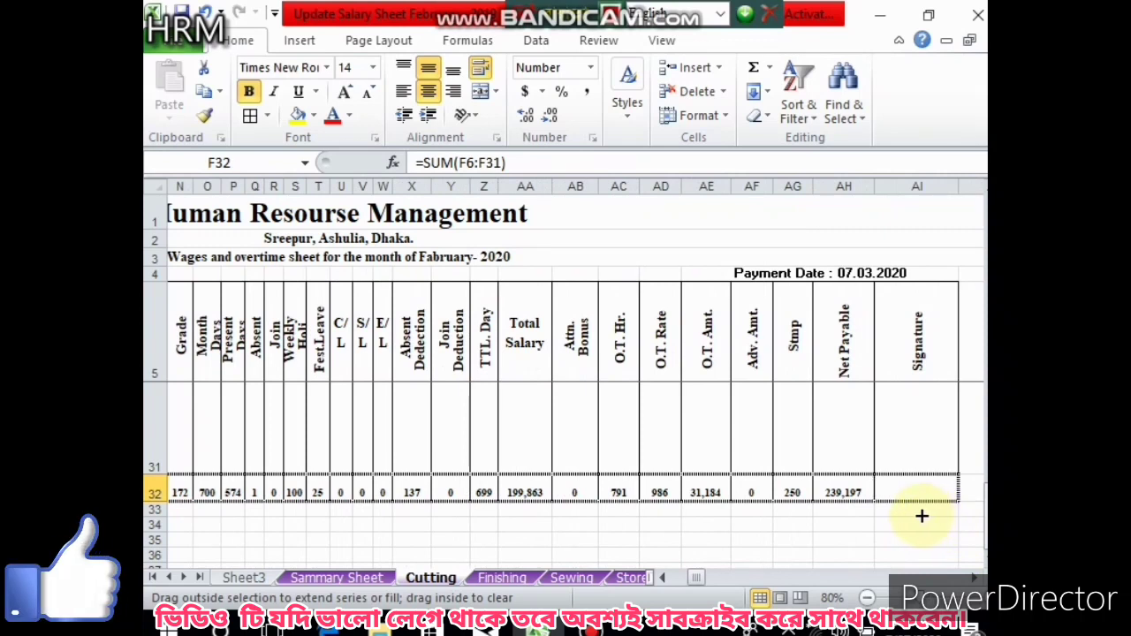
{"action": "left_click_drag", "start_coordinate": [928, 517], "coordinate": [921, 516]}
{"action": "left_click", "coordinate": [845, 437]}
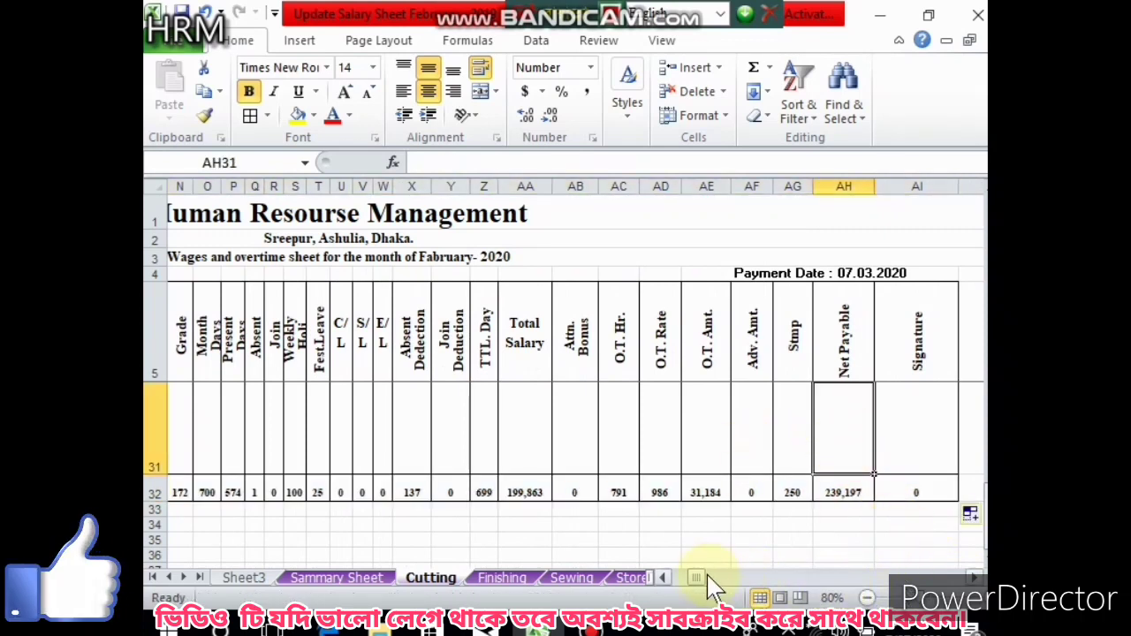
{"action": "left_click_drag", "start_coordinate": [700, 577], "coordinate": [694, 575]}
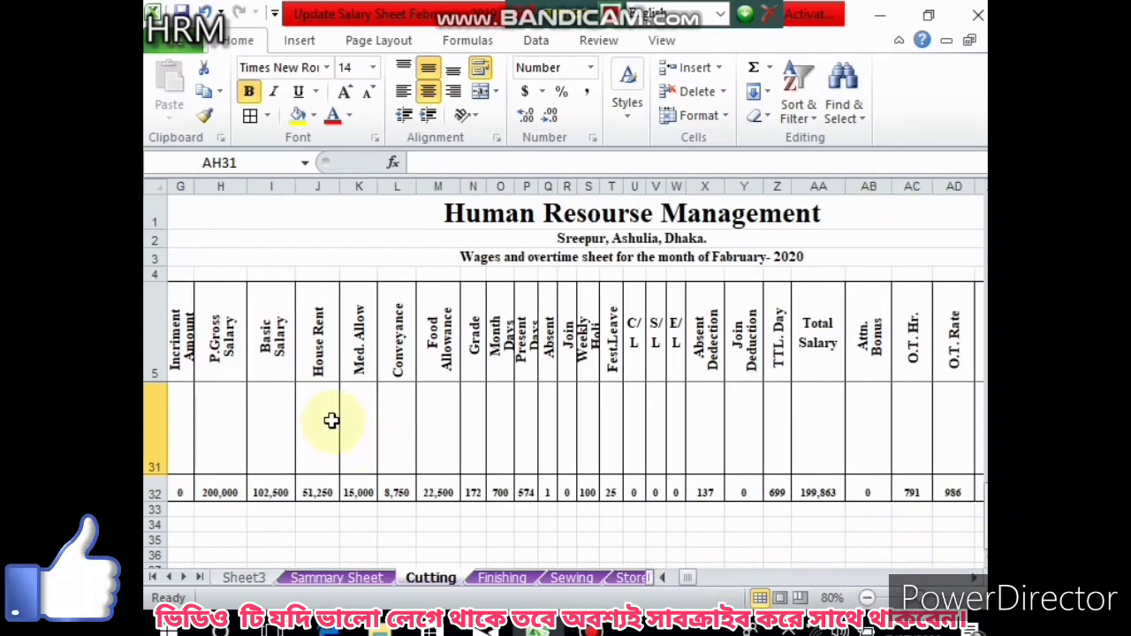
{"action": "left_click_drag", "start_coordinate": [687, 577], "coordinate": [663, 578]}
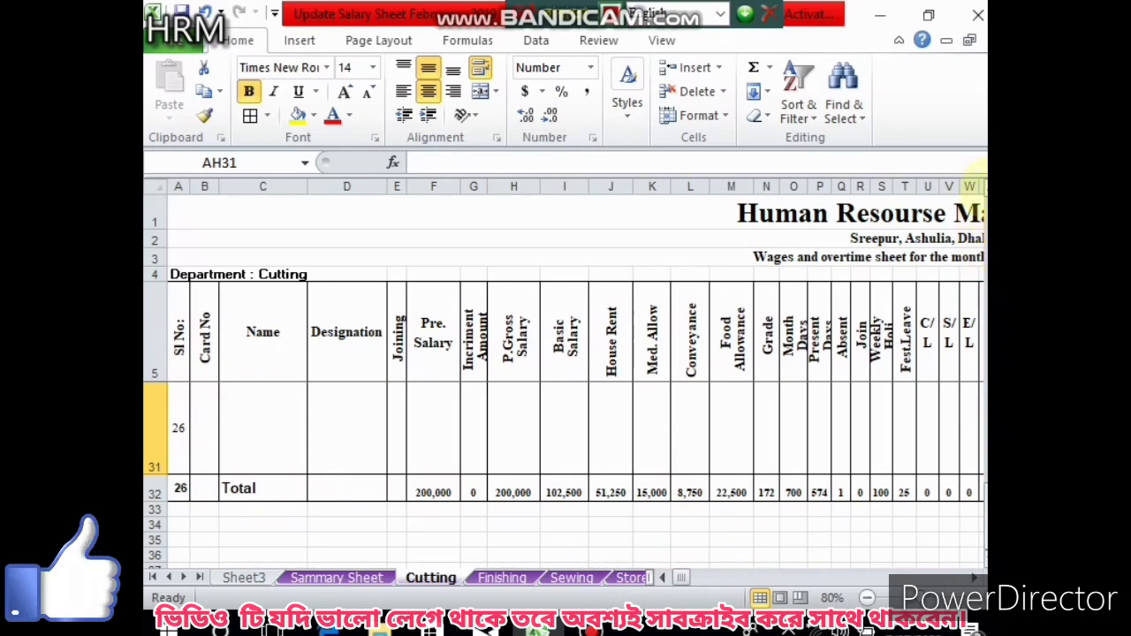
{"action": "scroll", "coordinate": [213, 442], "scroll_direction": "up", "scroll_amount": 1}
- Copy employee 25's salary cells from row 30 and paste them into row 31 starting at F31
{"action": "left_click", "coordinate": [156, 426]}
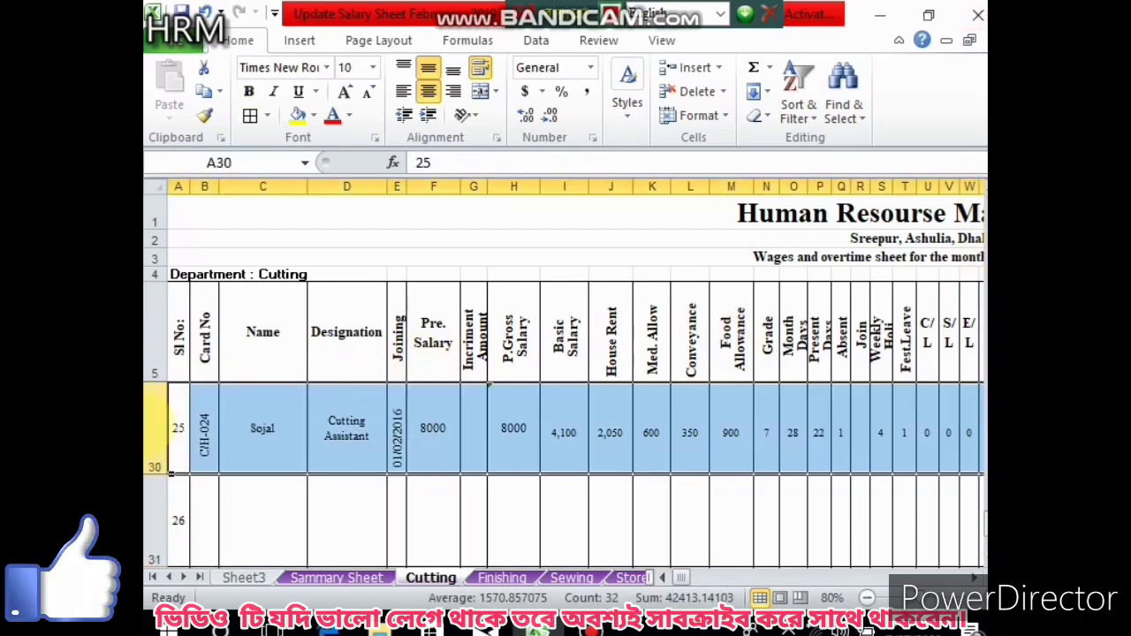
{"action": "left_click_drag", "start_coordinate": [433, 433], "coordinate": [951, 442]}
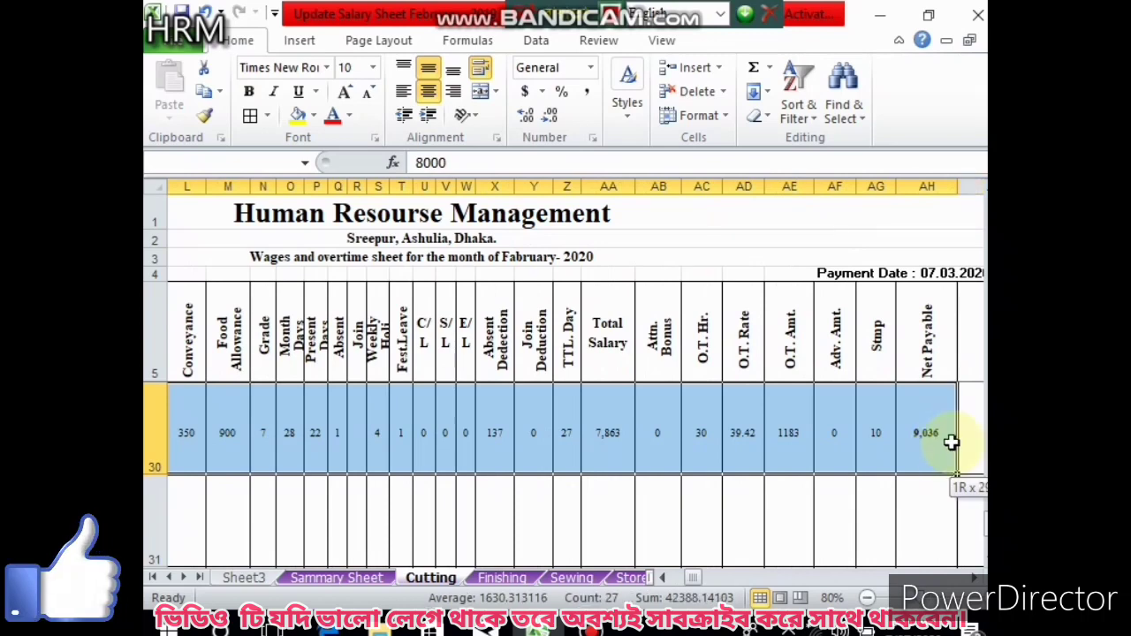
{"action": "right_click", "coordinate": [932, 439]}
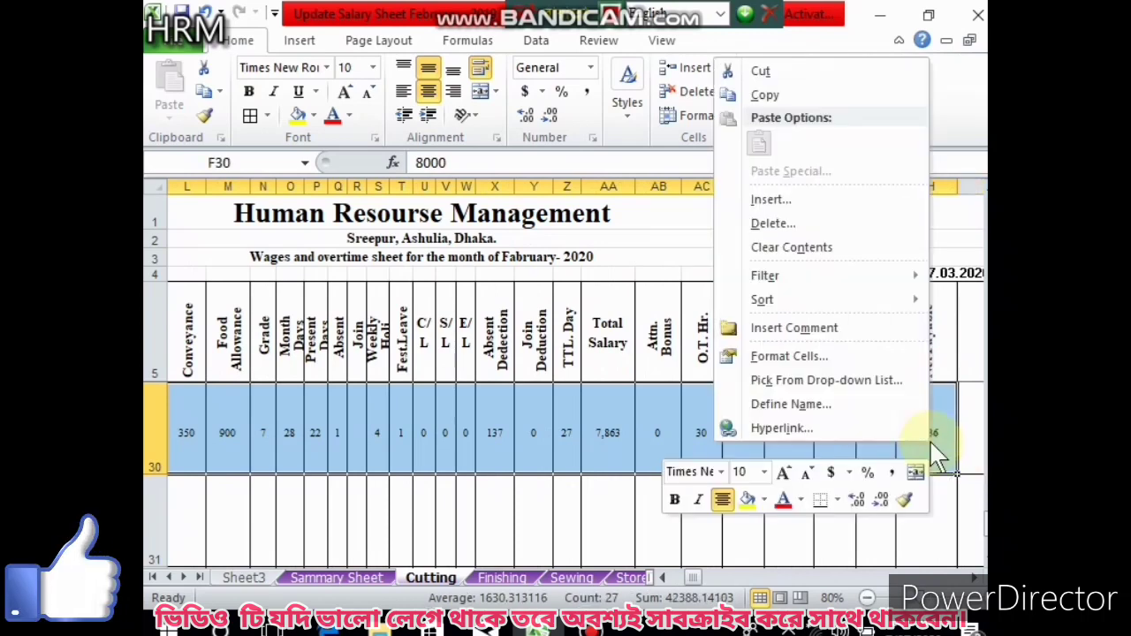
{"action": "left_click", "coordinate": [763, 96]}
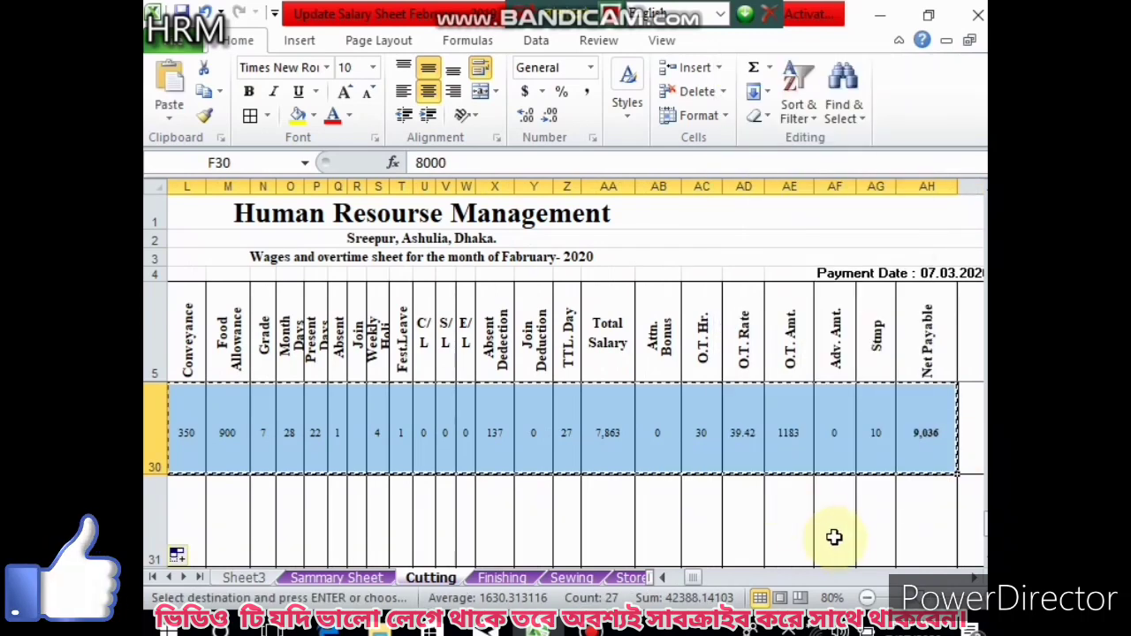
{"action": "left_click_drag", "start_coordinate": [691, 577], "coordinate": [680, 580]}
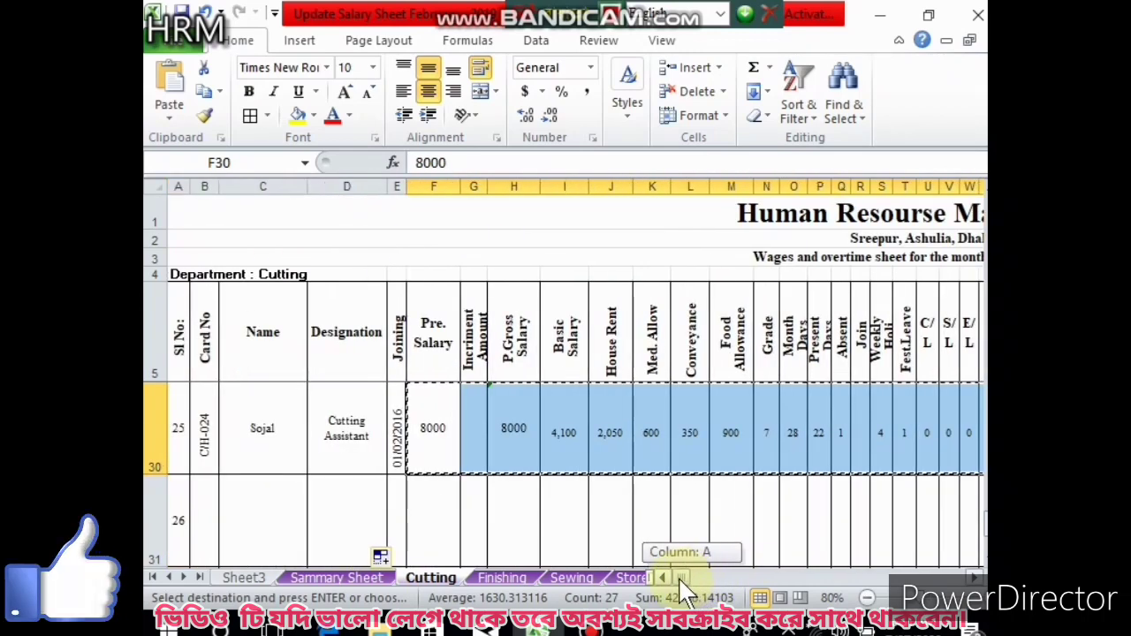
{"action": "left_click", "coordinate": [434, 509]}
{"action": "right_click", "coordinate": [433, 508]}
{"action": "left_click", "coordinate": [480, 215]}
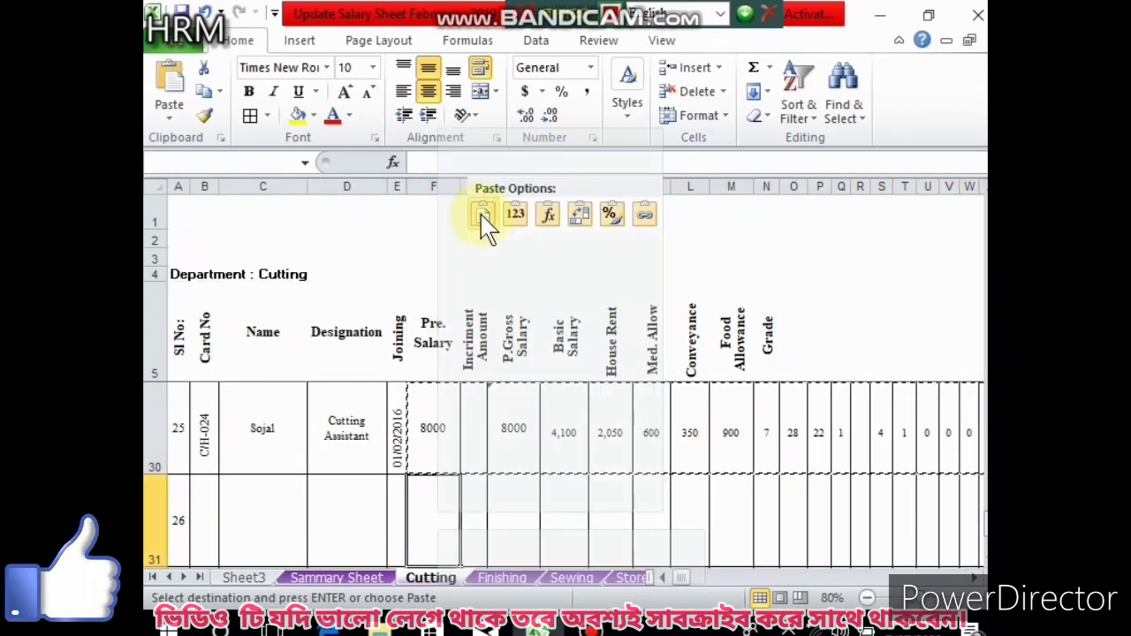
{"action": "left_click", "coordinate": [533, 393]}
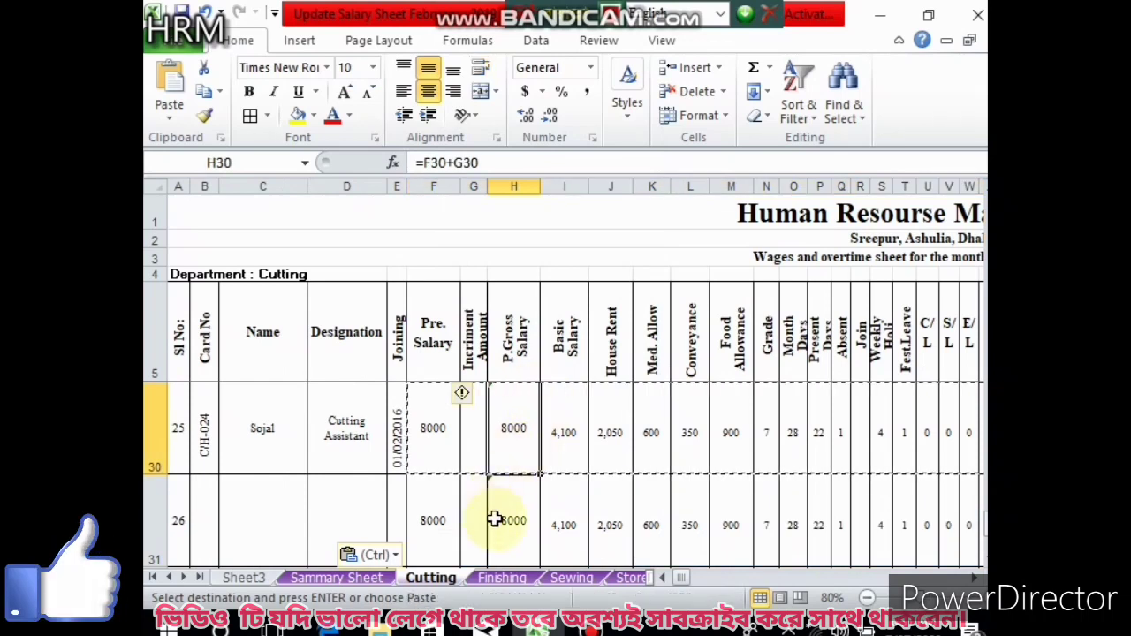
{"action": "key", "text": "Escape"}
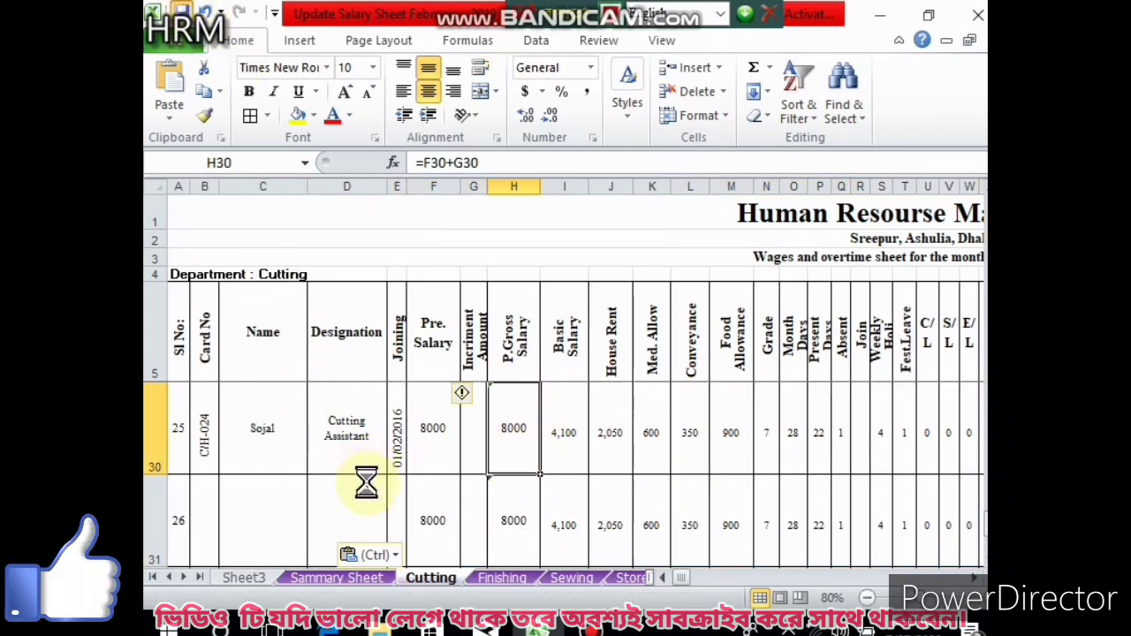
- Enter name hhh and designation yyy in row 31, and fill card number C/H-025 from B30
{"action": "left_click", "coordinate": [275, 524]}
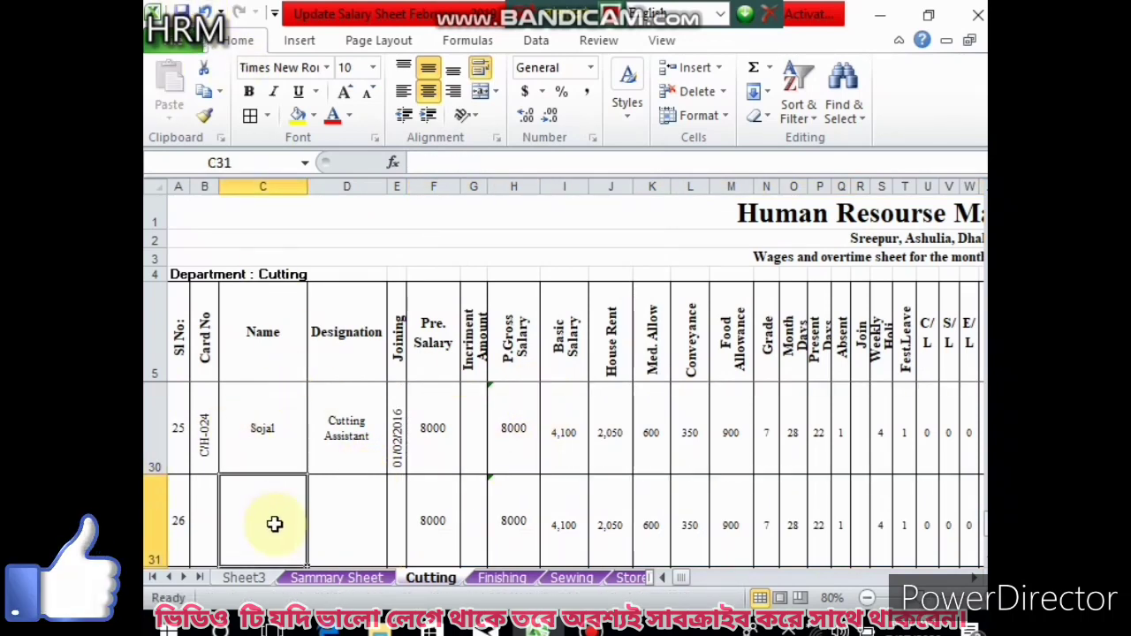
{"action": "type", "text": "hhh"}
{"action": "left_click", "coordinate": [357, 508]}
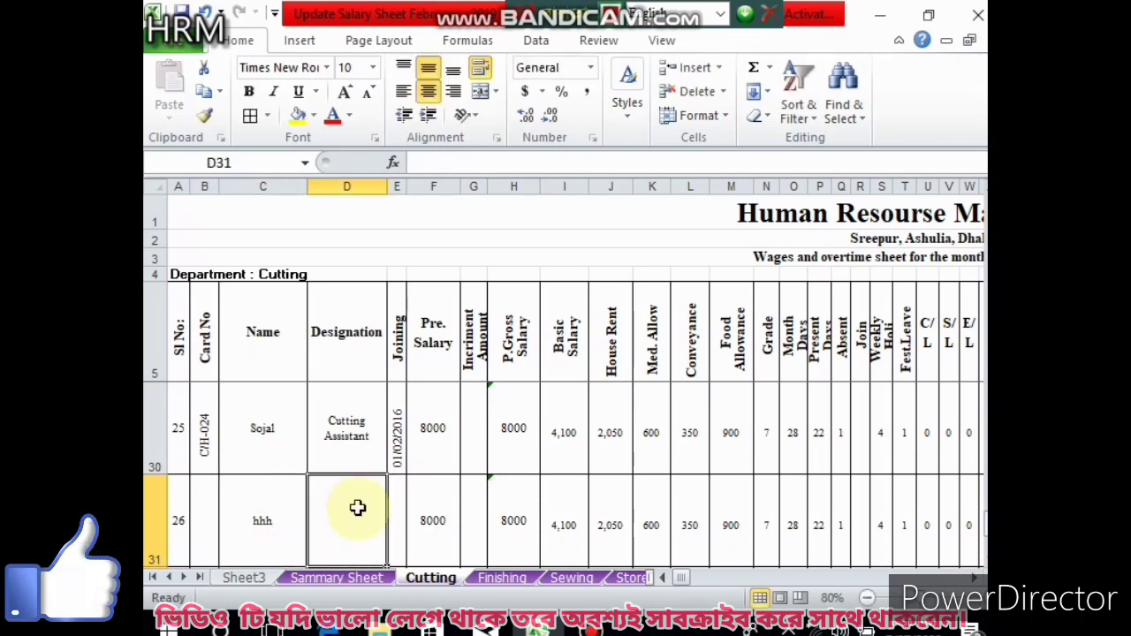
{"action": "type", "text": "yyy"}
{"action": "left_click", "coordinate": [424, 469]}
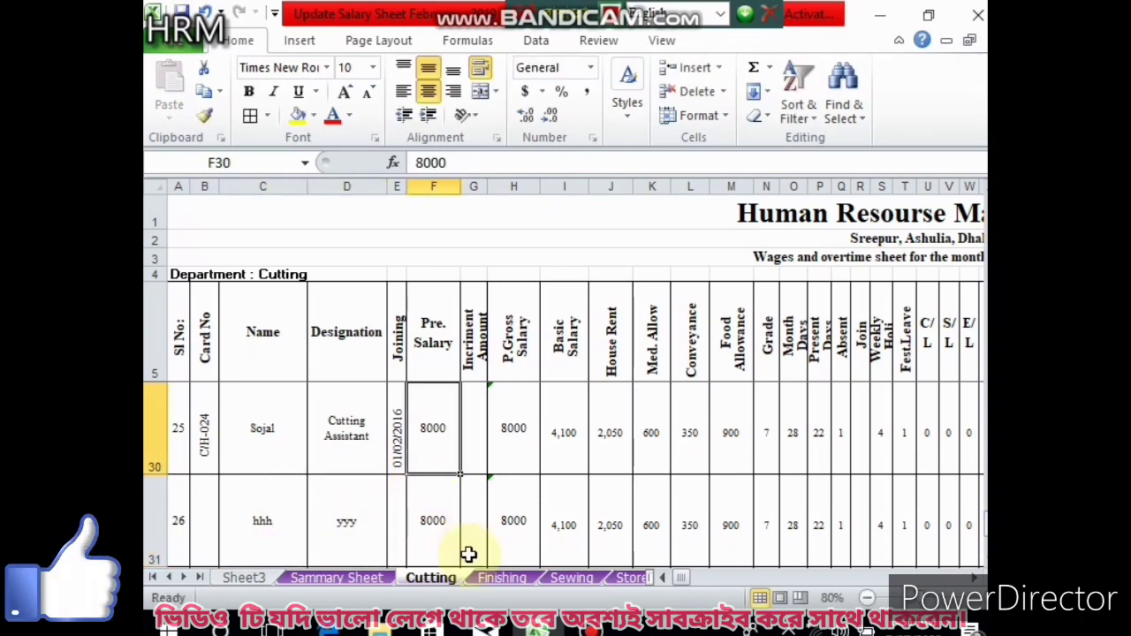
{"action": "left_click", "coordinate": [203, 521]}
{"action": "left_click", "coordinate": [204, 442]}
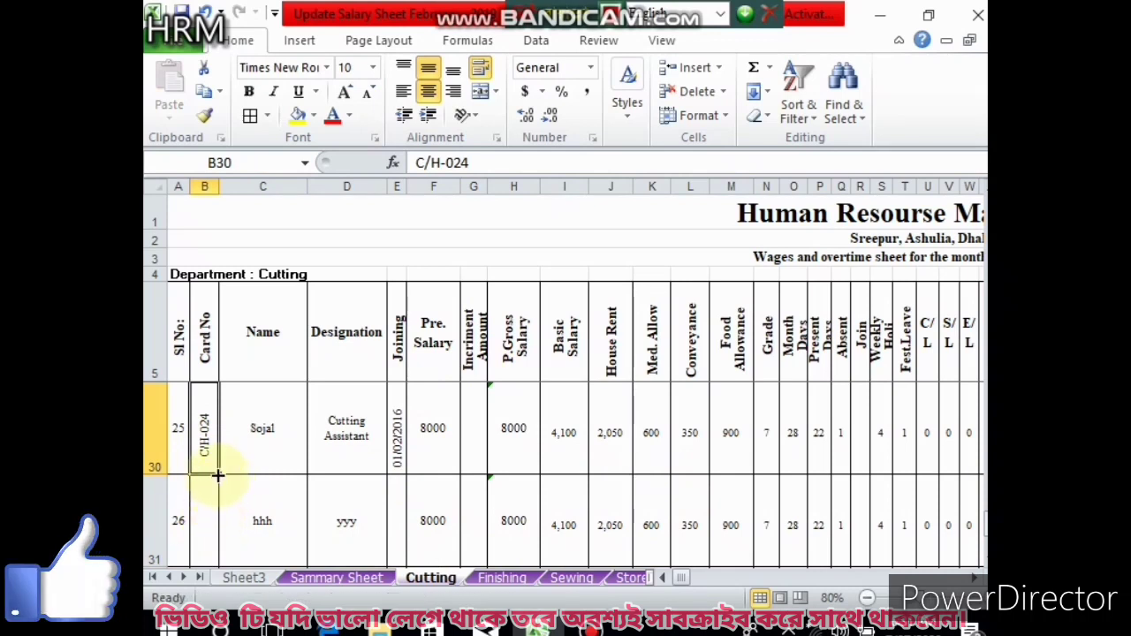
{"action": "left_click_drag", "start_coordinate": [220, 475], "coordinate": [215, 553]}
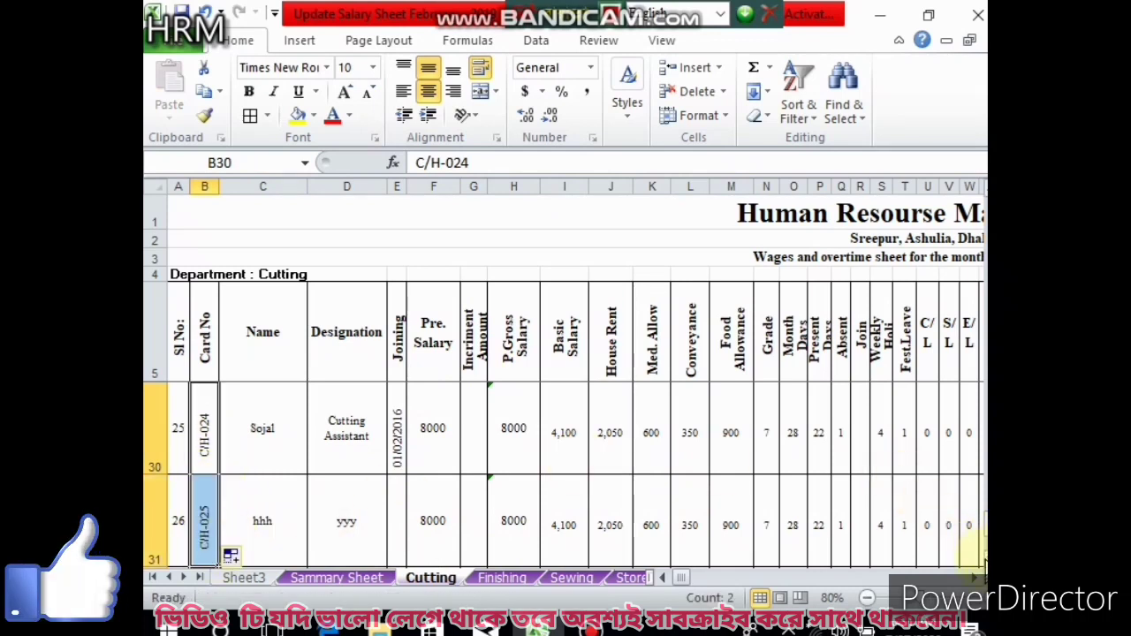
- Confirm the Pre. Salary total in F32 reads =SUM(F6:F31), now 208,000
{"action": "scroll", "coordinate": [972, 552], "scroll_direction": "down", "scroll_amount": 1}
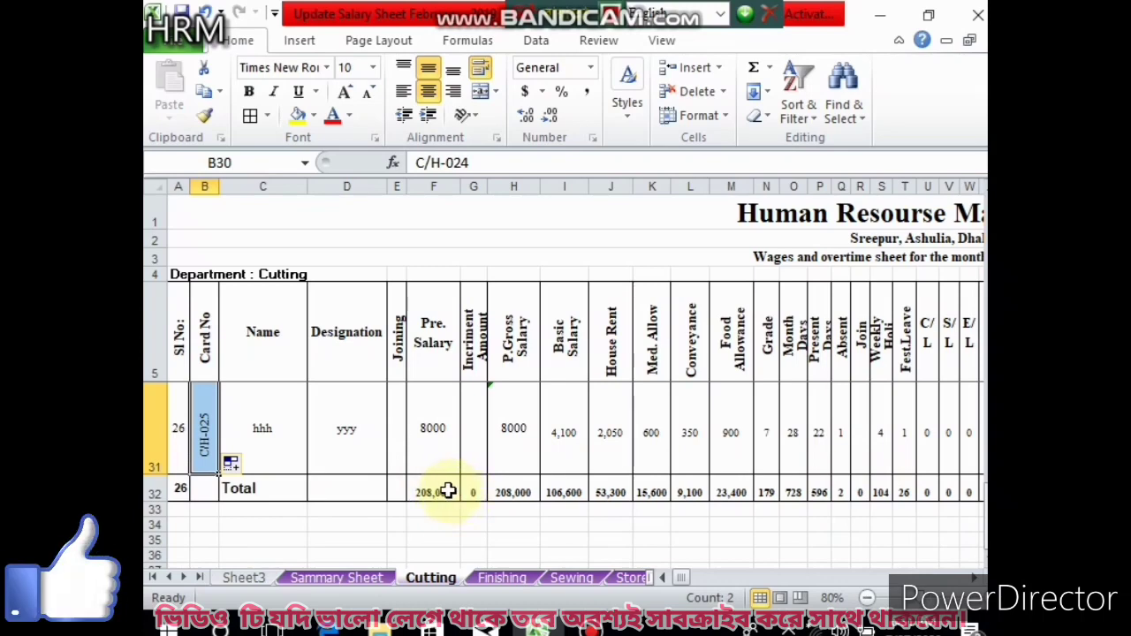
{"action": "double_click", "coordinate": [444, 493]}
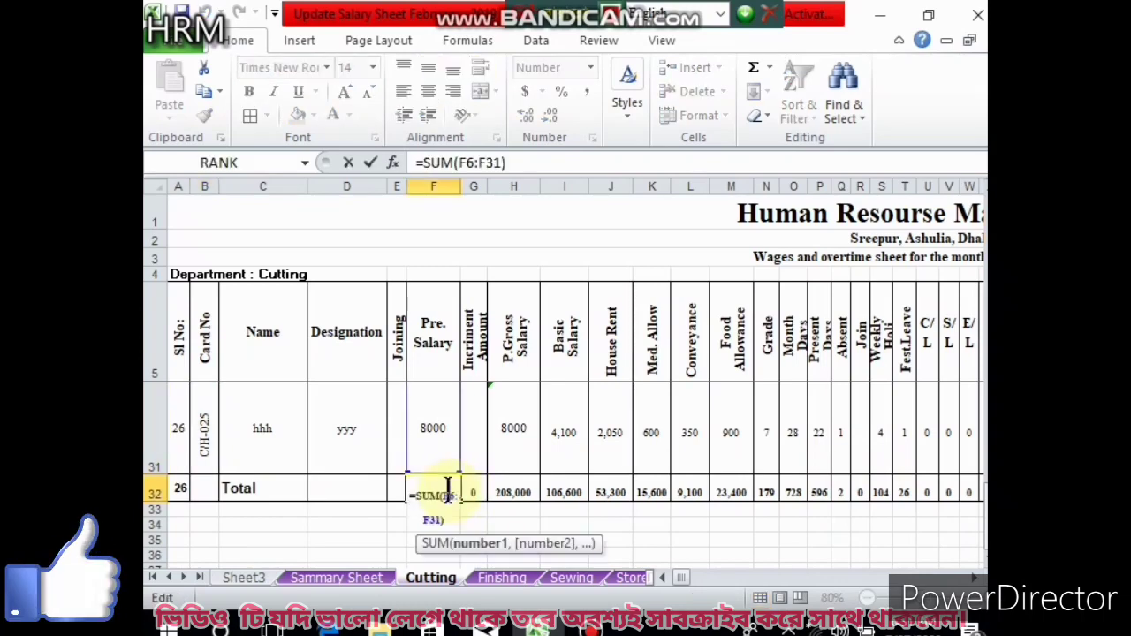
{"action": "key", "text": "Return"}
{"action": "left_click", "coordinate": [695, 508]}
{"action": "left_click_drag", "start_coordinate": [682, 578], "coordinate": [710, 581]}
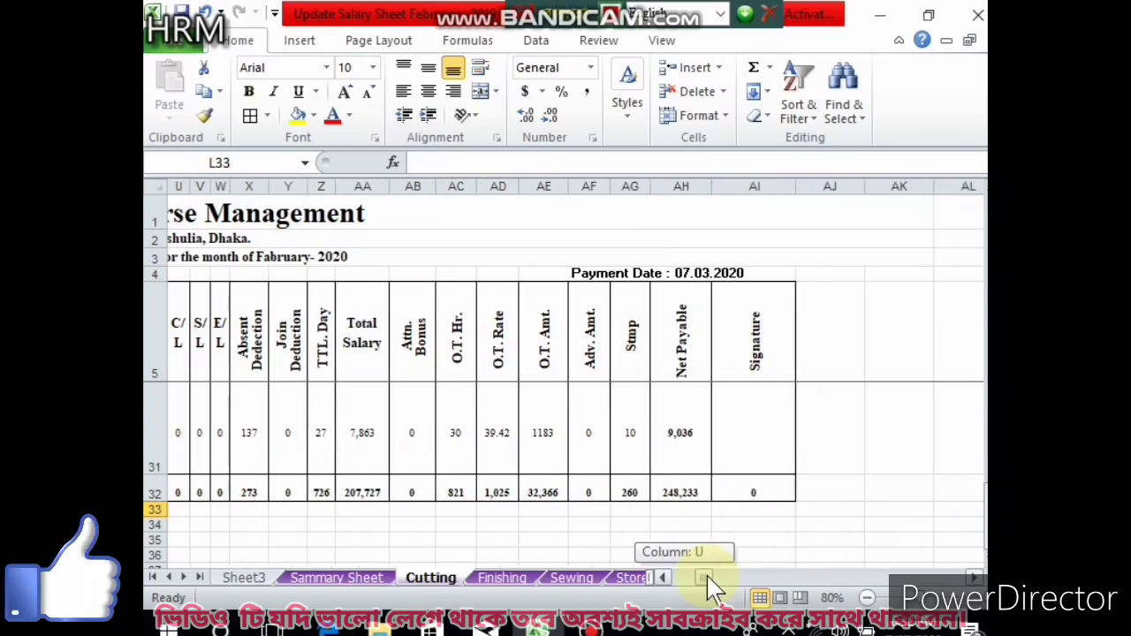
{"action": "left_click_drag", "start_coordinate": [711, 585], "coordinate": [358, 596]}
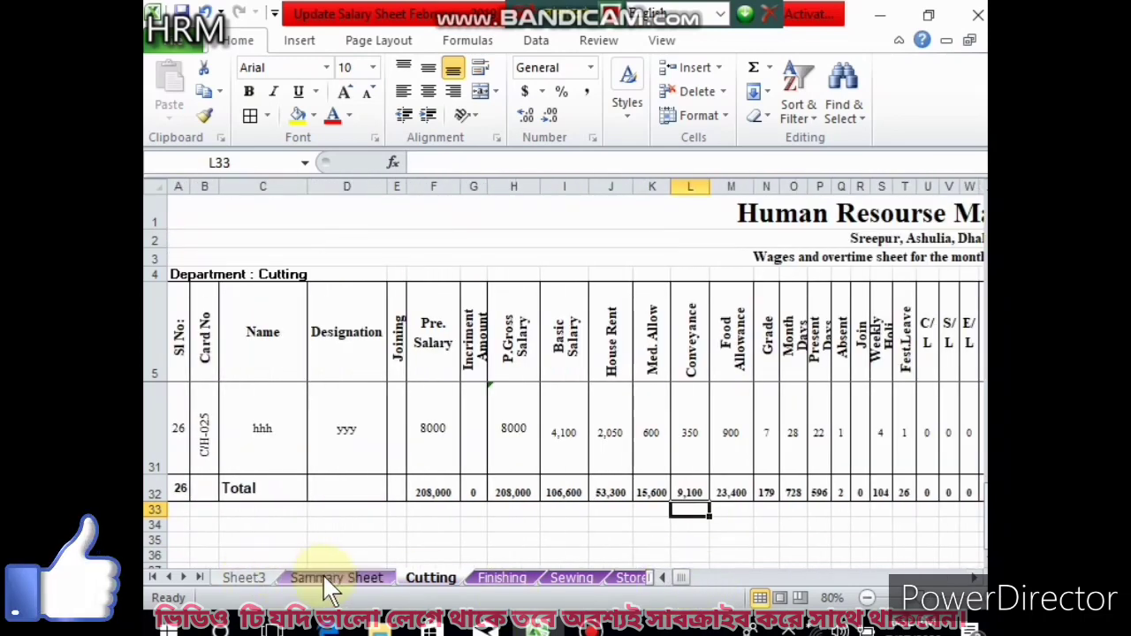
- On Sammary Sheet, verify AE5's =Cutting!AH32 link and updated Cutting figures, briefly visiting the Finishing sheet
{"action": "left_click", "coordinate": [323, 577]}
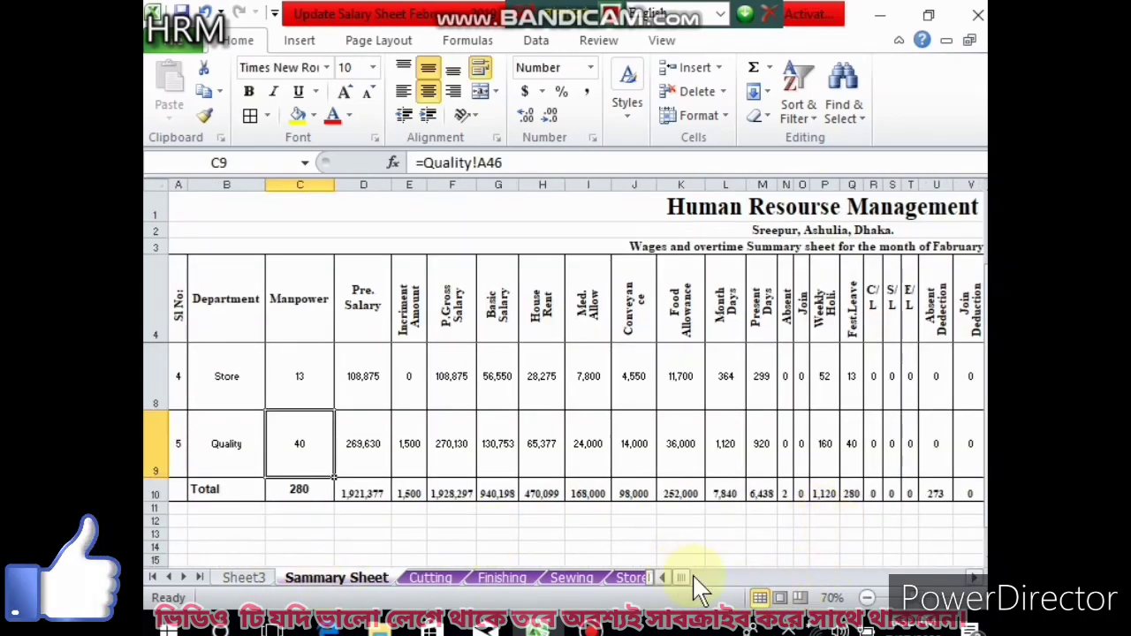
{"action": "mouse_move", "coordinate": [687, 580]}
{"action": "left_mouse_down"}
{"action": "mouse_move", "coordinate": [695, 594]}
{"action": "mouse_move", "coordinate": [693, 579]}
{"action": "left_mouse_up"}
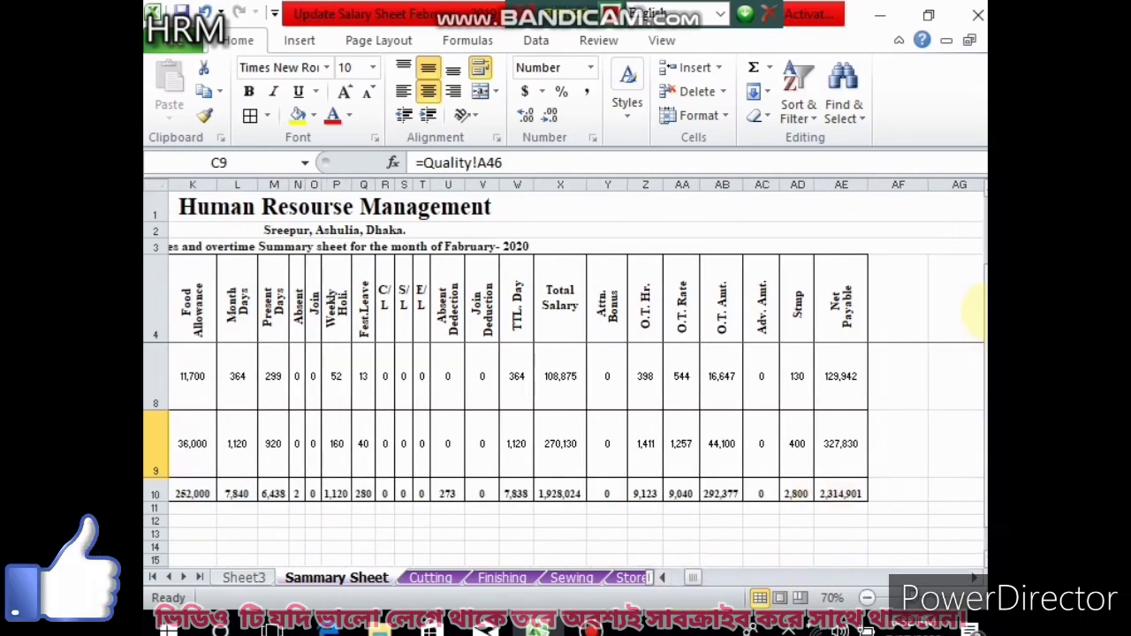
{"action": "left_click_drag", "start_coordinate": [984, 265], "coordinate": [983, 240]}
{"action": "left_click", "coordinate": [846, 393]}
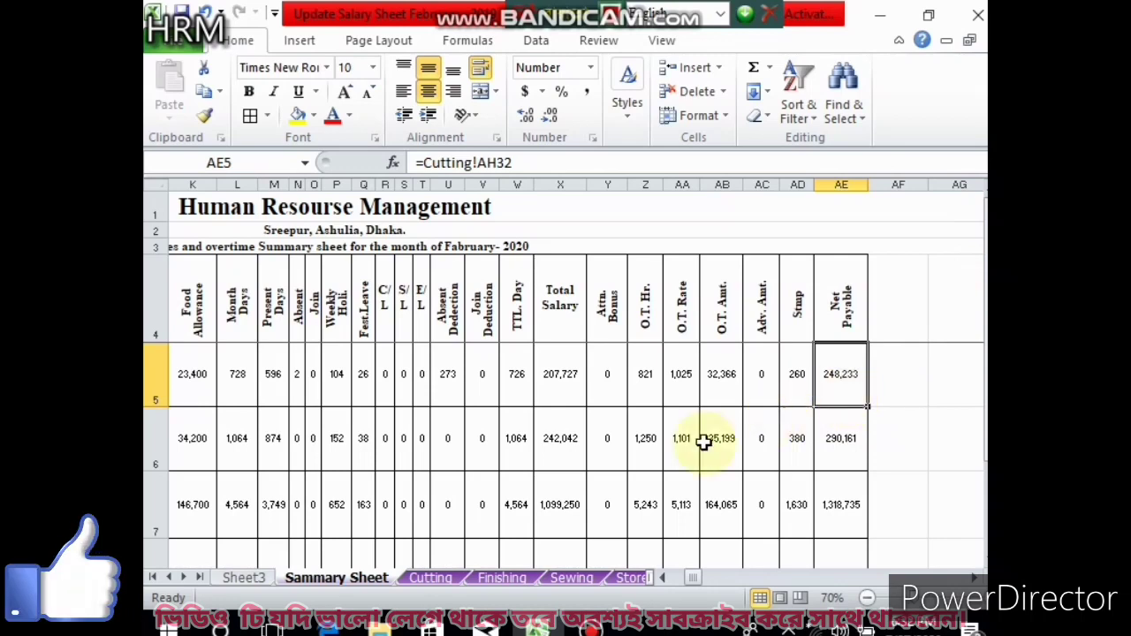
{"action": "left_click", "coordinate": [502, 577]}
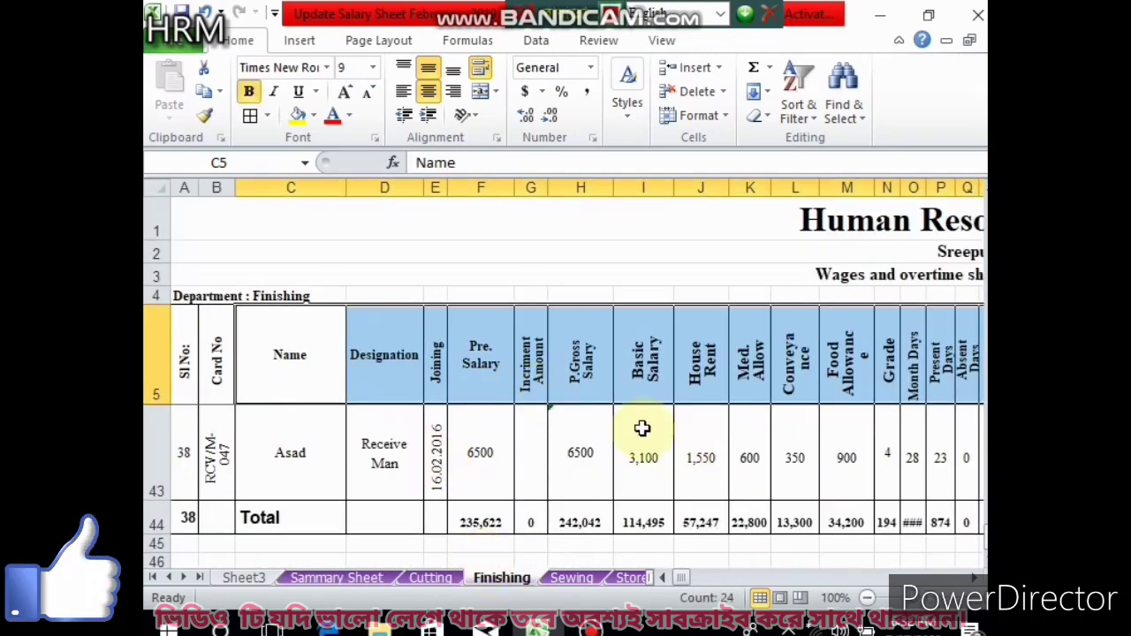
{"action": "left_click", "coordinate": [294, 576]}
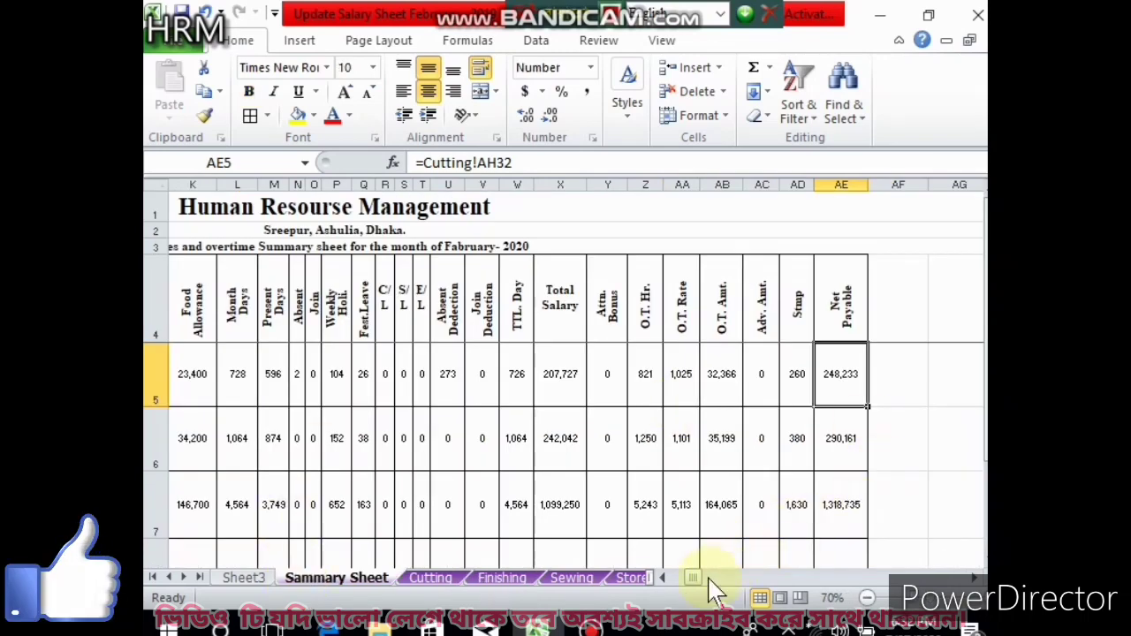
{"action": "left_click_drag", "start_coordinate": [714, 585], "coordinate": [679, 578]}
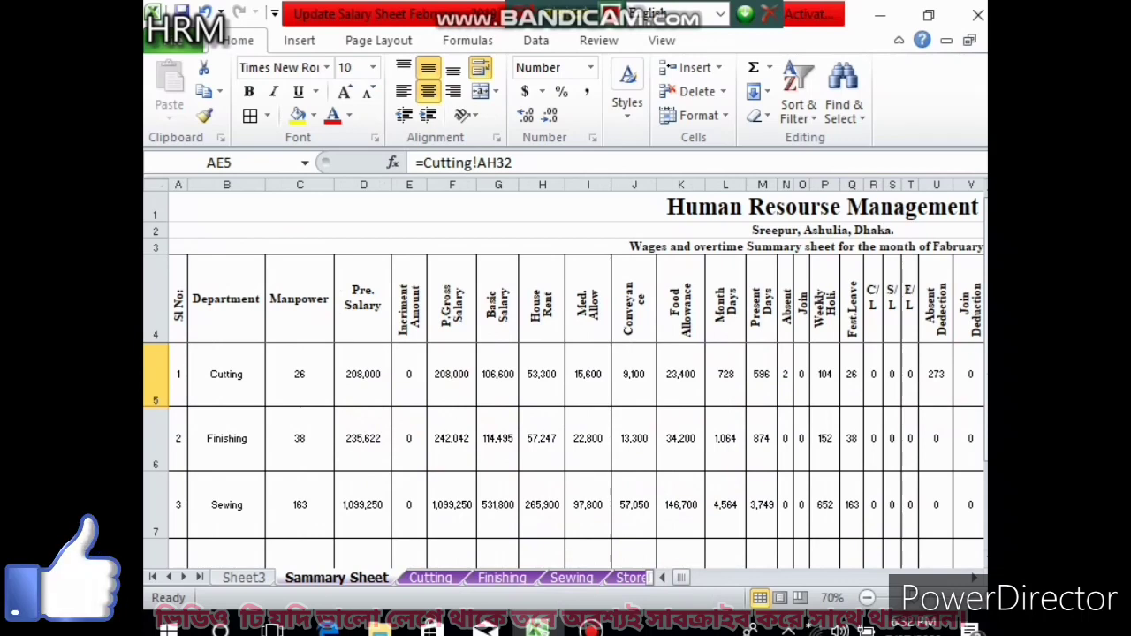
{"action": "mouse_move", "coordinate": [983, 376]}
{"action": "left_mouse_down"}
{"action": "mouse_move", "coordinate": [981, 416]}
{"action": "mouse_move", "coordinate": [981, 351]}
{"action": "left_mouse_up"}
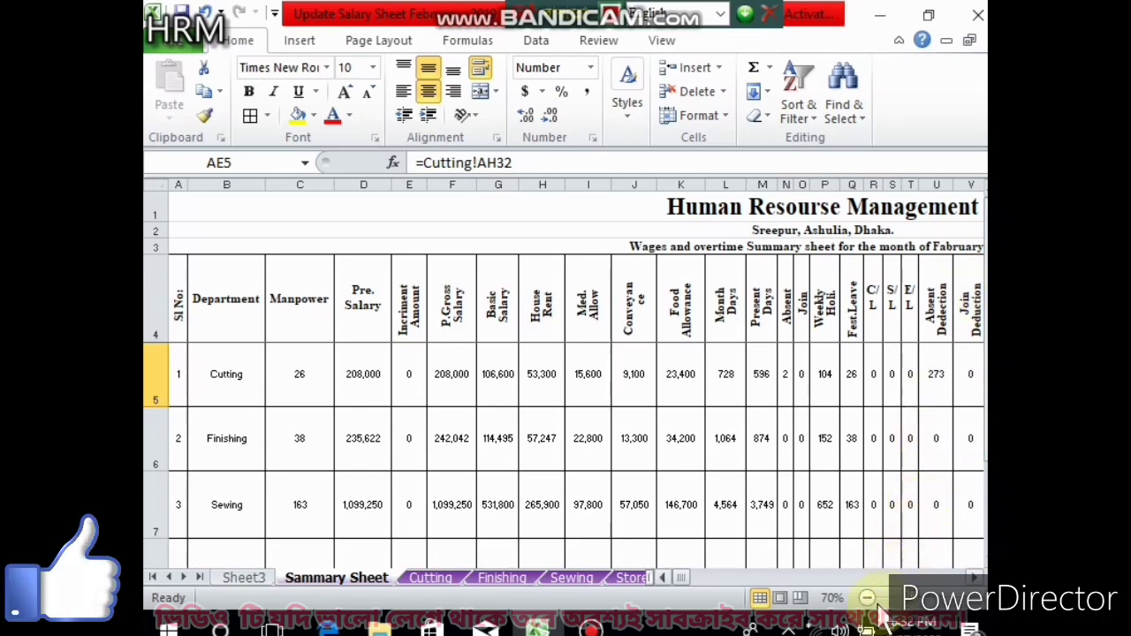
{"action": "left_click_drag", "start_coordinate": [683, 582], "coordinate": [697, 582]}
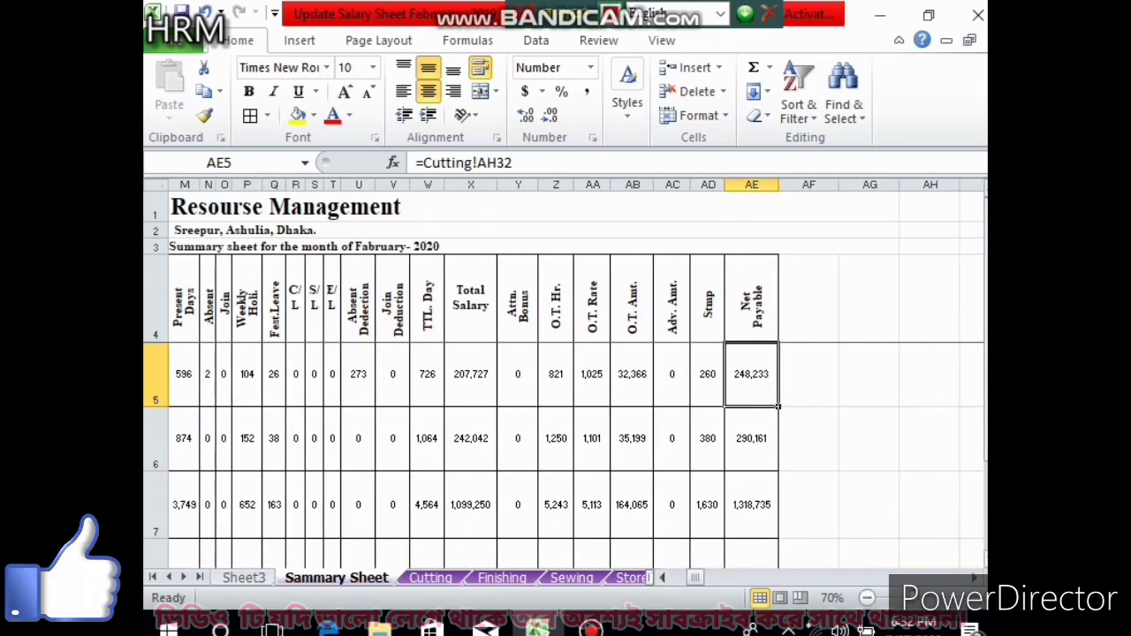
{"action": "scroll", "coordinate": [919, 530], "scroll_direction": "down", "scroll_amount": 1}
{"action": "left_click_drag", "start_coordinate": [697, 579], "coordinate": [673, 584]}
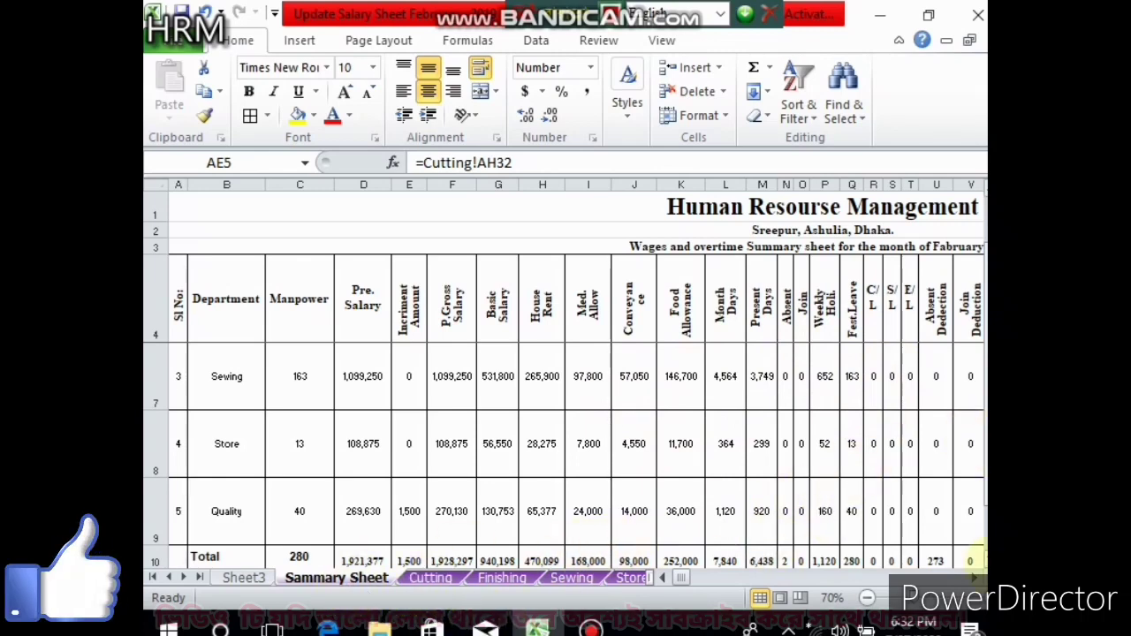
{"action": "scroll", "coordinate": [566, 397], "scroll_direction": "down", "scroll_amount": 1}
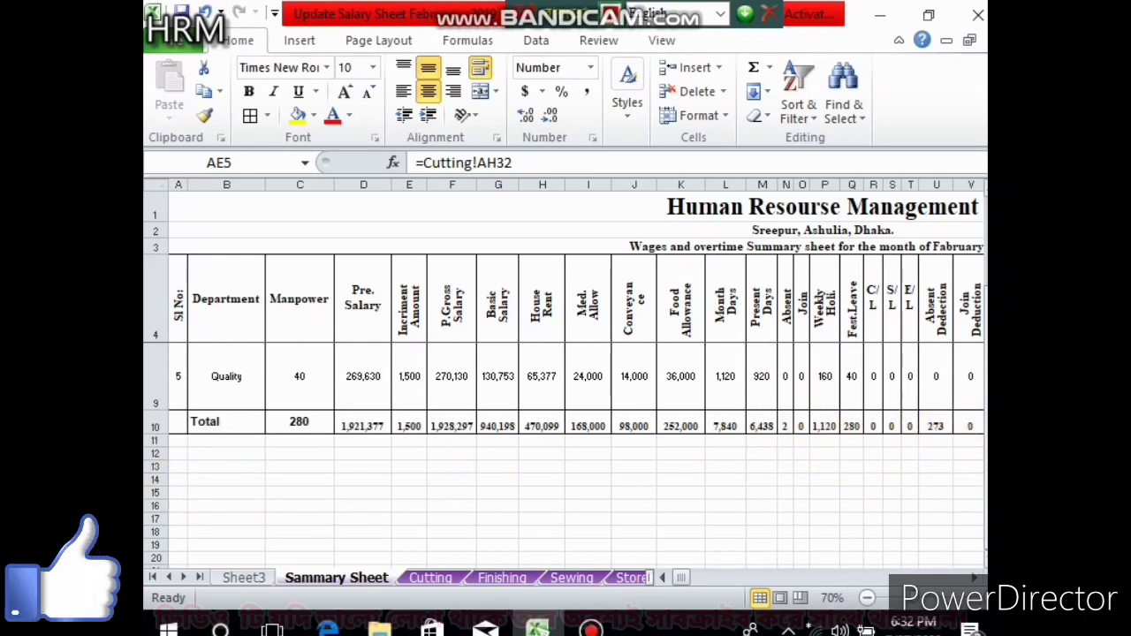
{"action": "left_click_drag", "start_coordinate": [983, 438], "coordinate": [981, 313]}
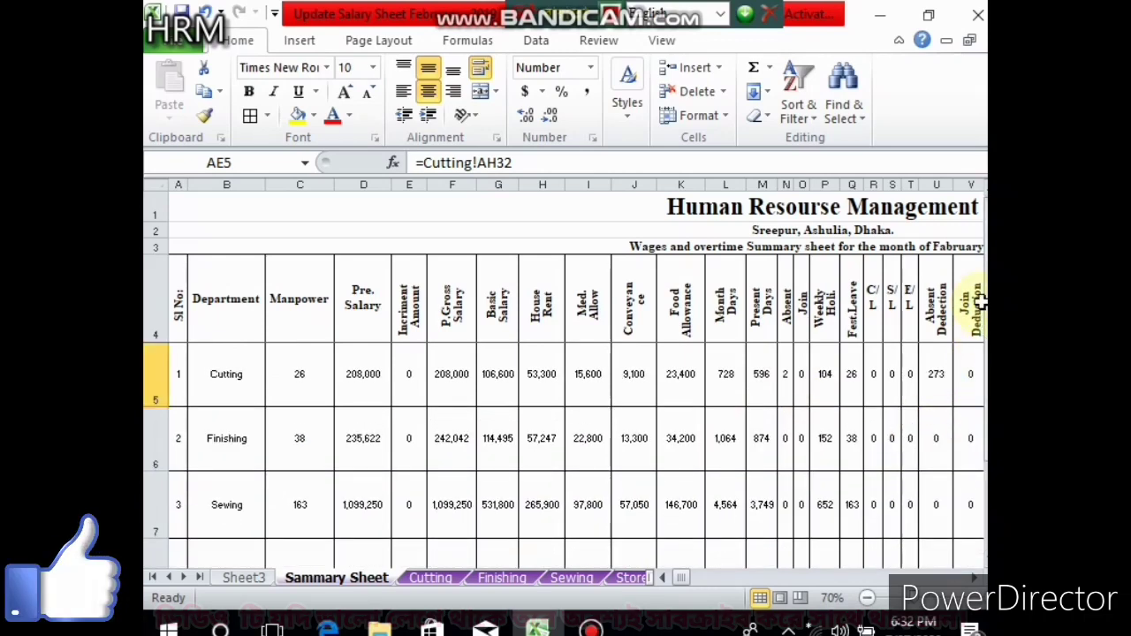